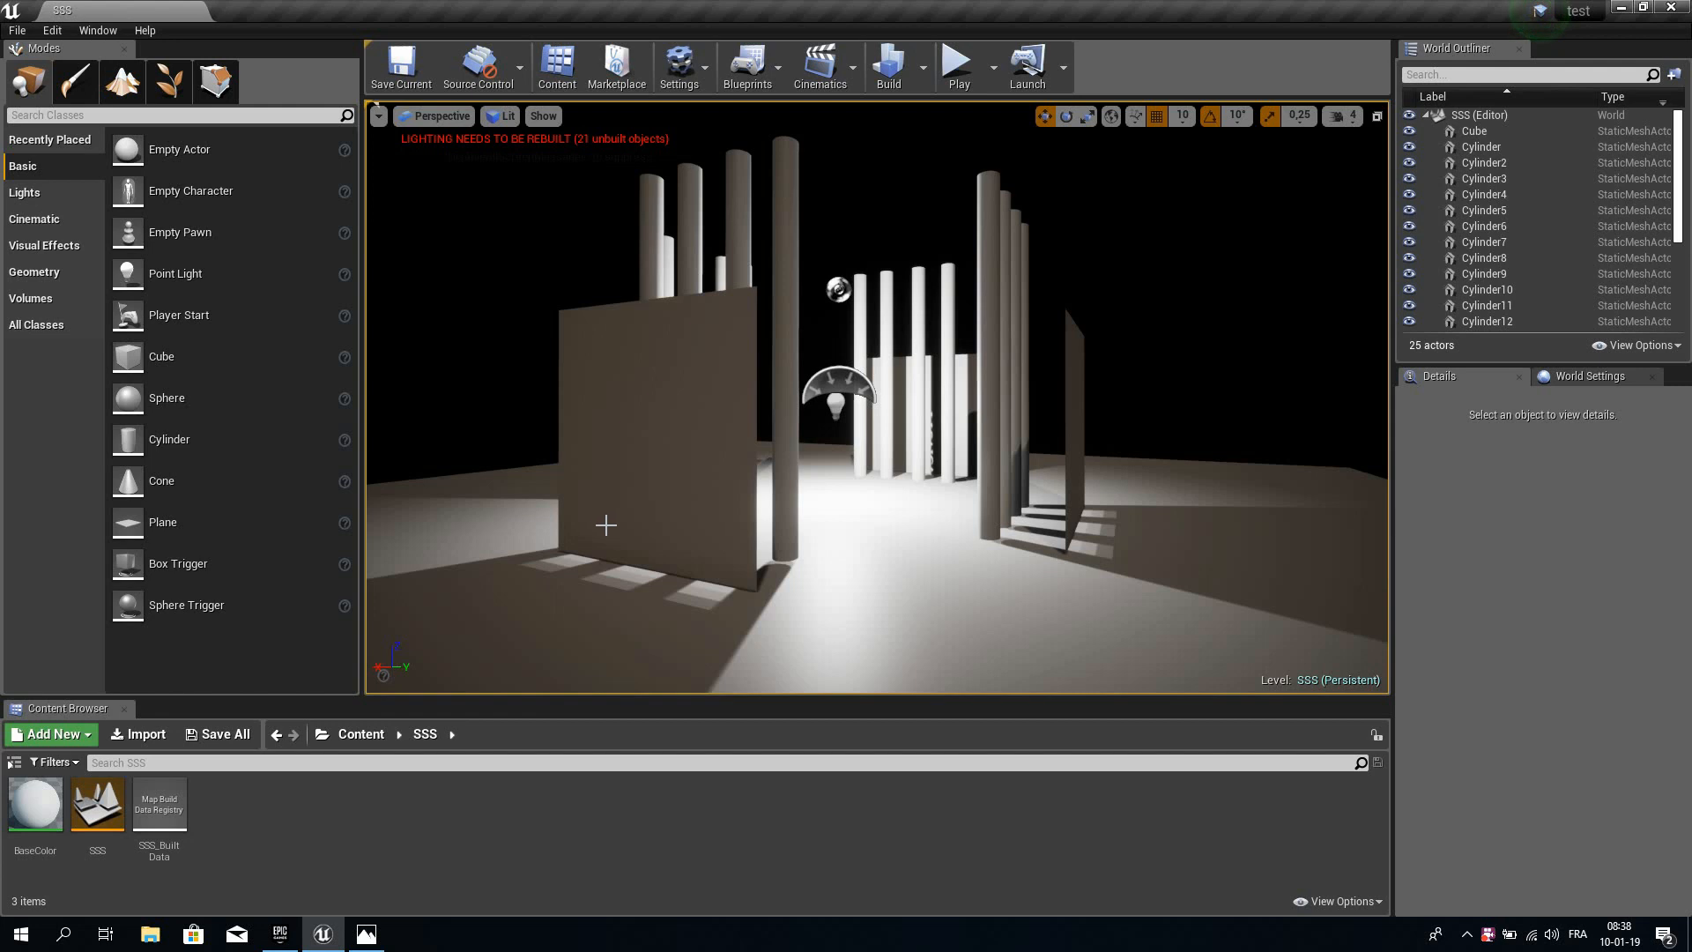
Create a new material in the SSS content folder and name it Transpa.
right_click(294, 813)
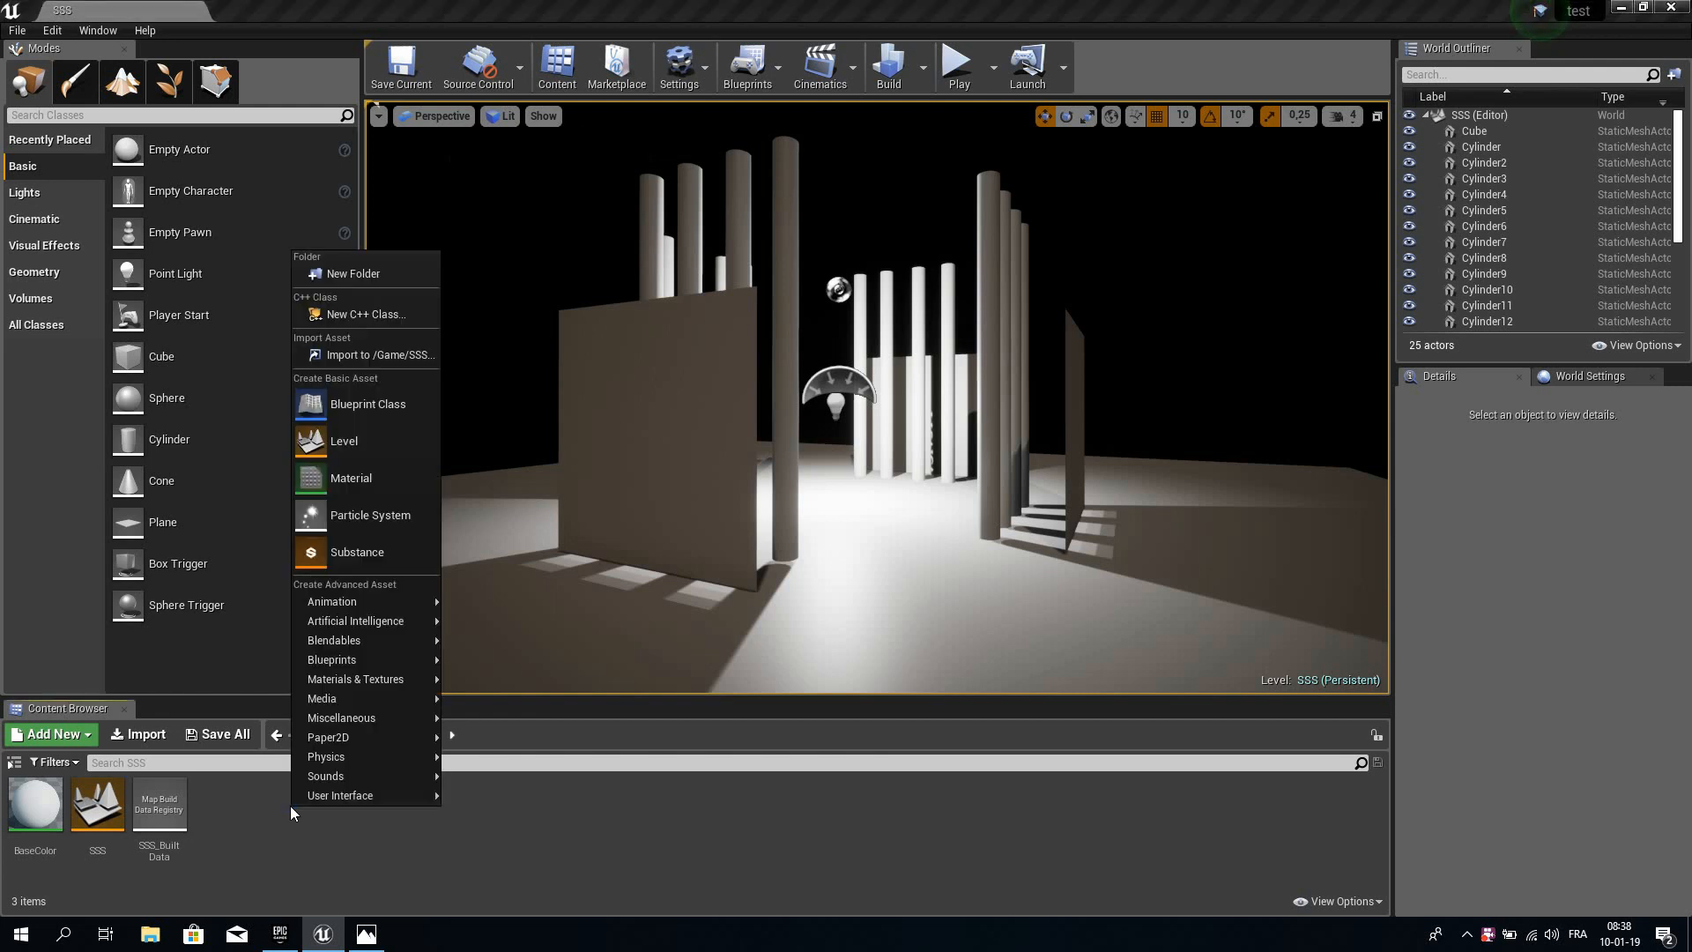
mouse_move(296, 803)
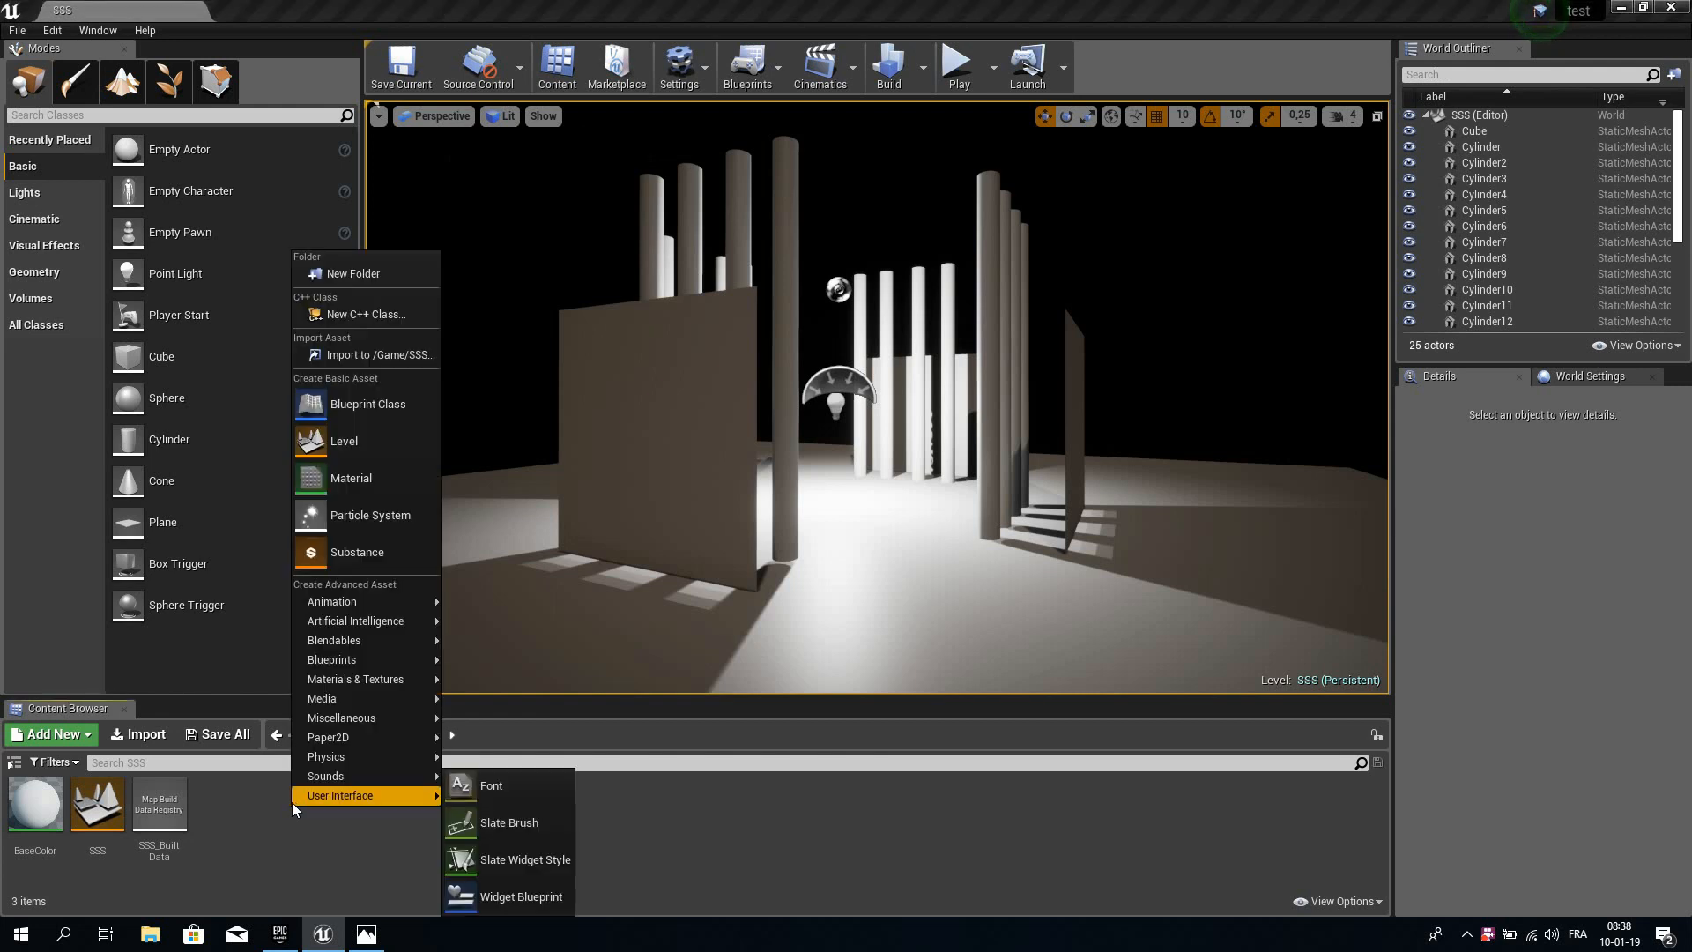
left_click(334, 474)
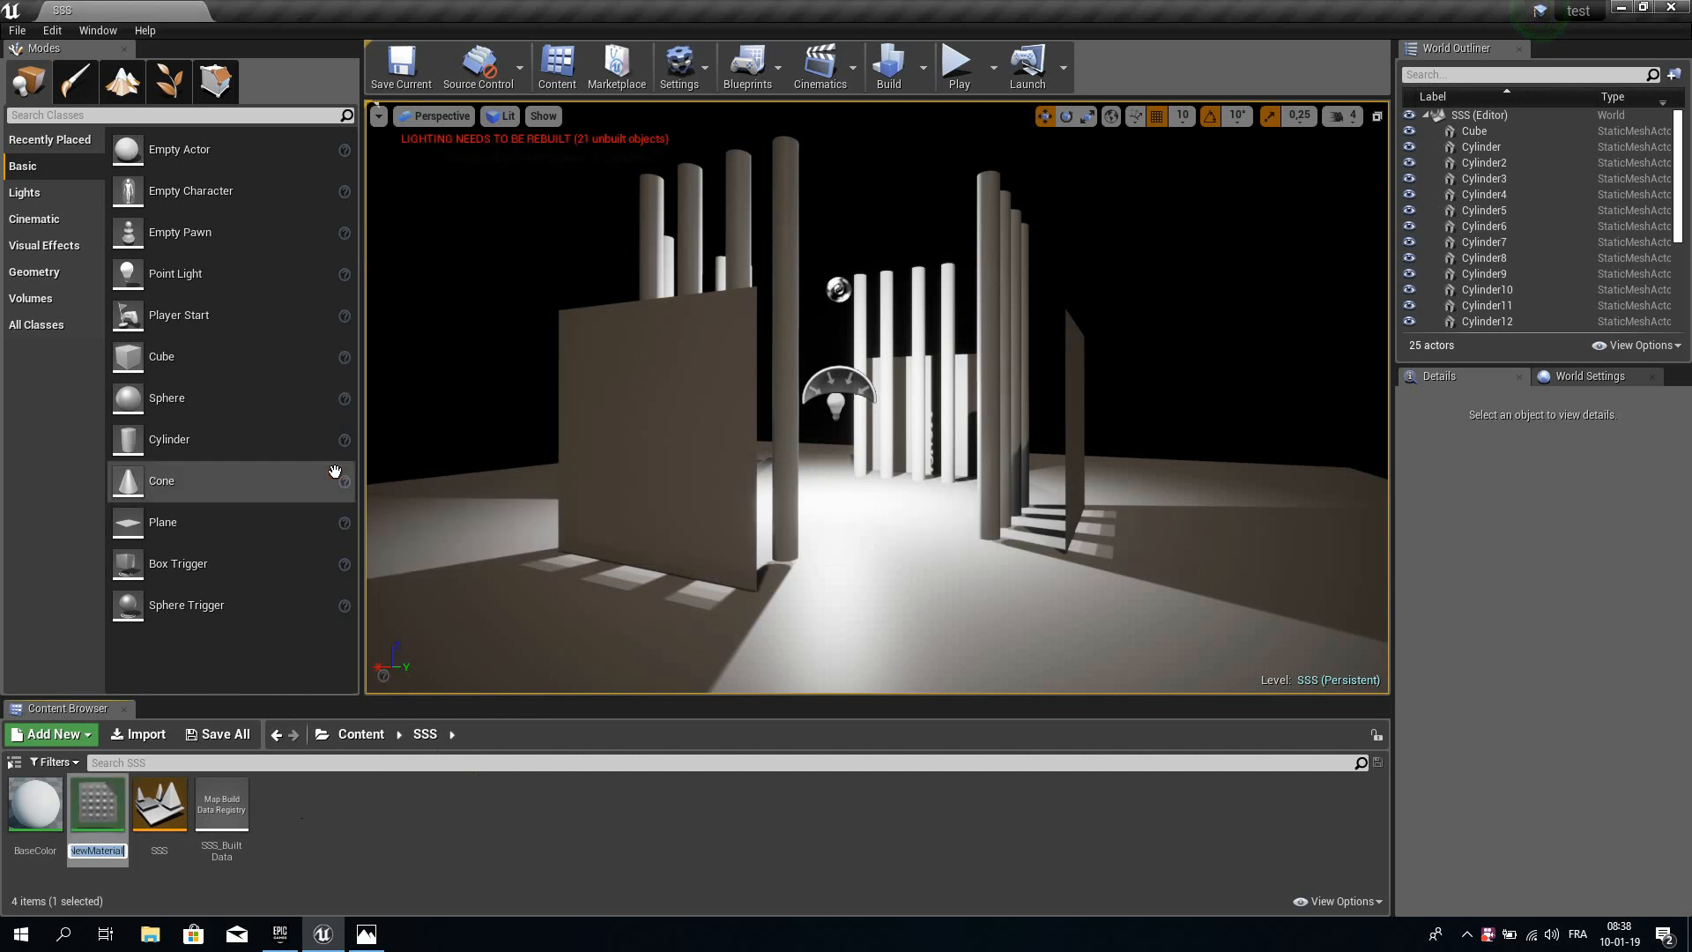
type("Tr")
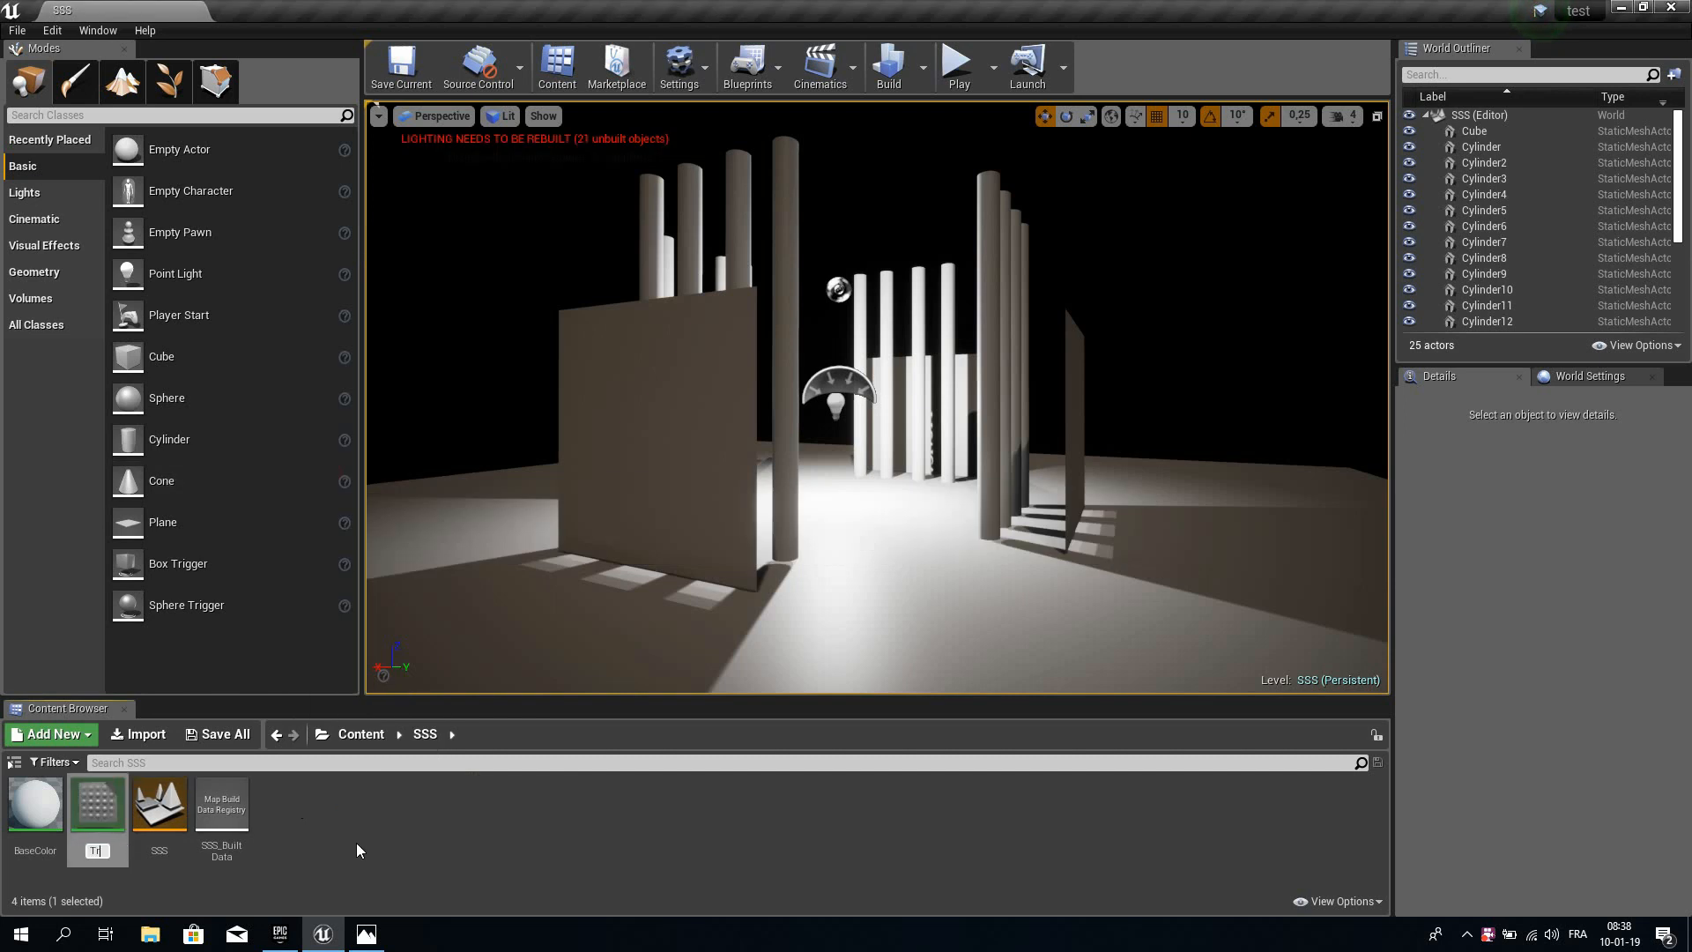
type("anspa")
key("Return")
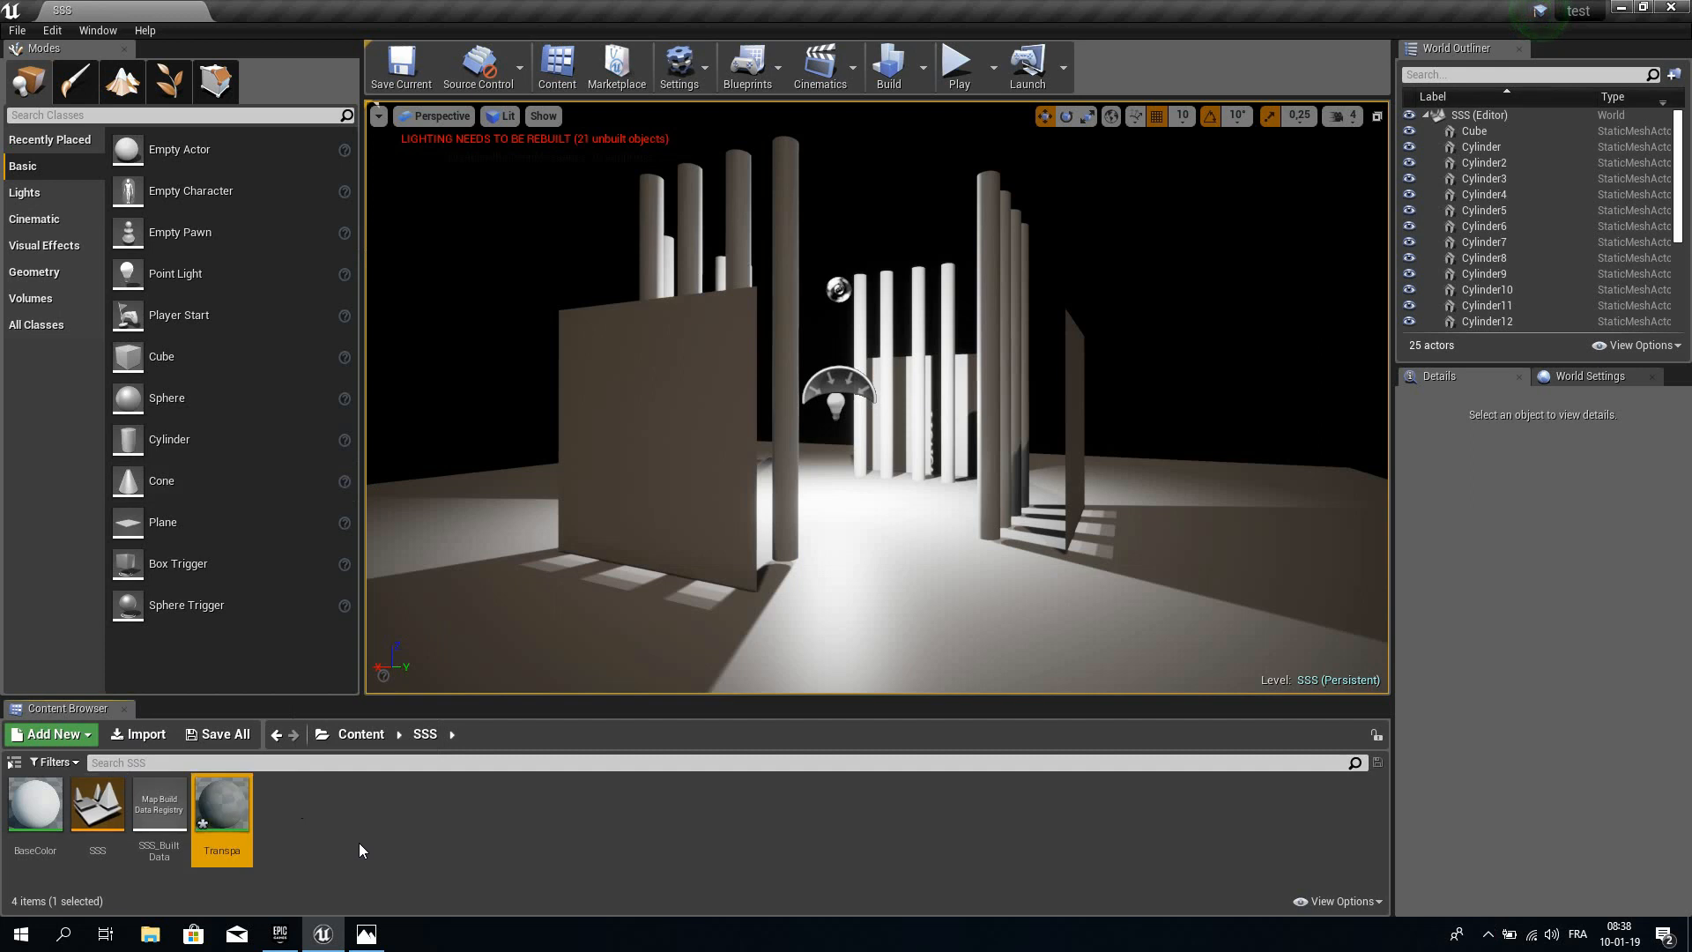
Open the Transpa material and set its Blend Mode to Translucent.
double_click(223, 802)
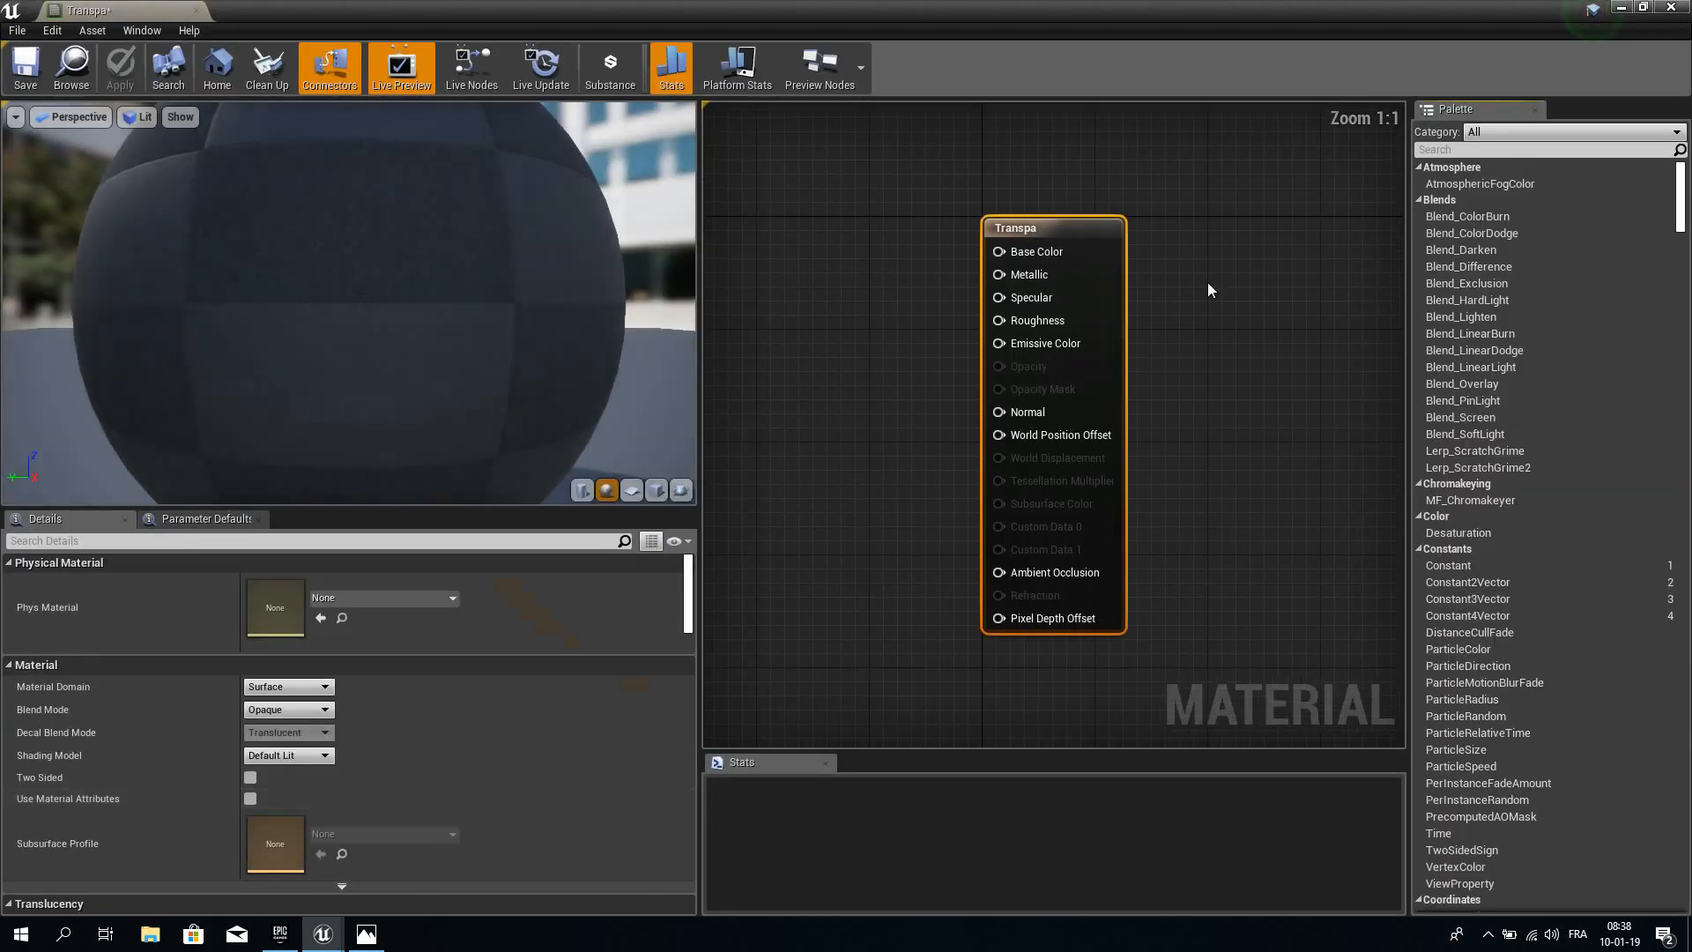
left_click_drag(1096, 288, 1083, 246)
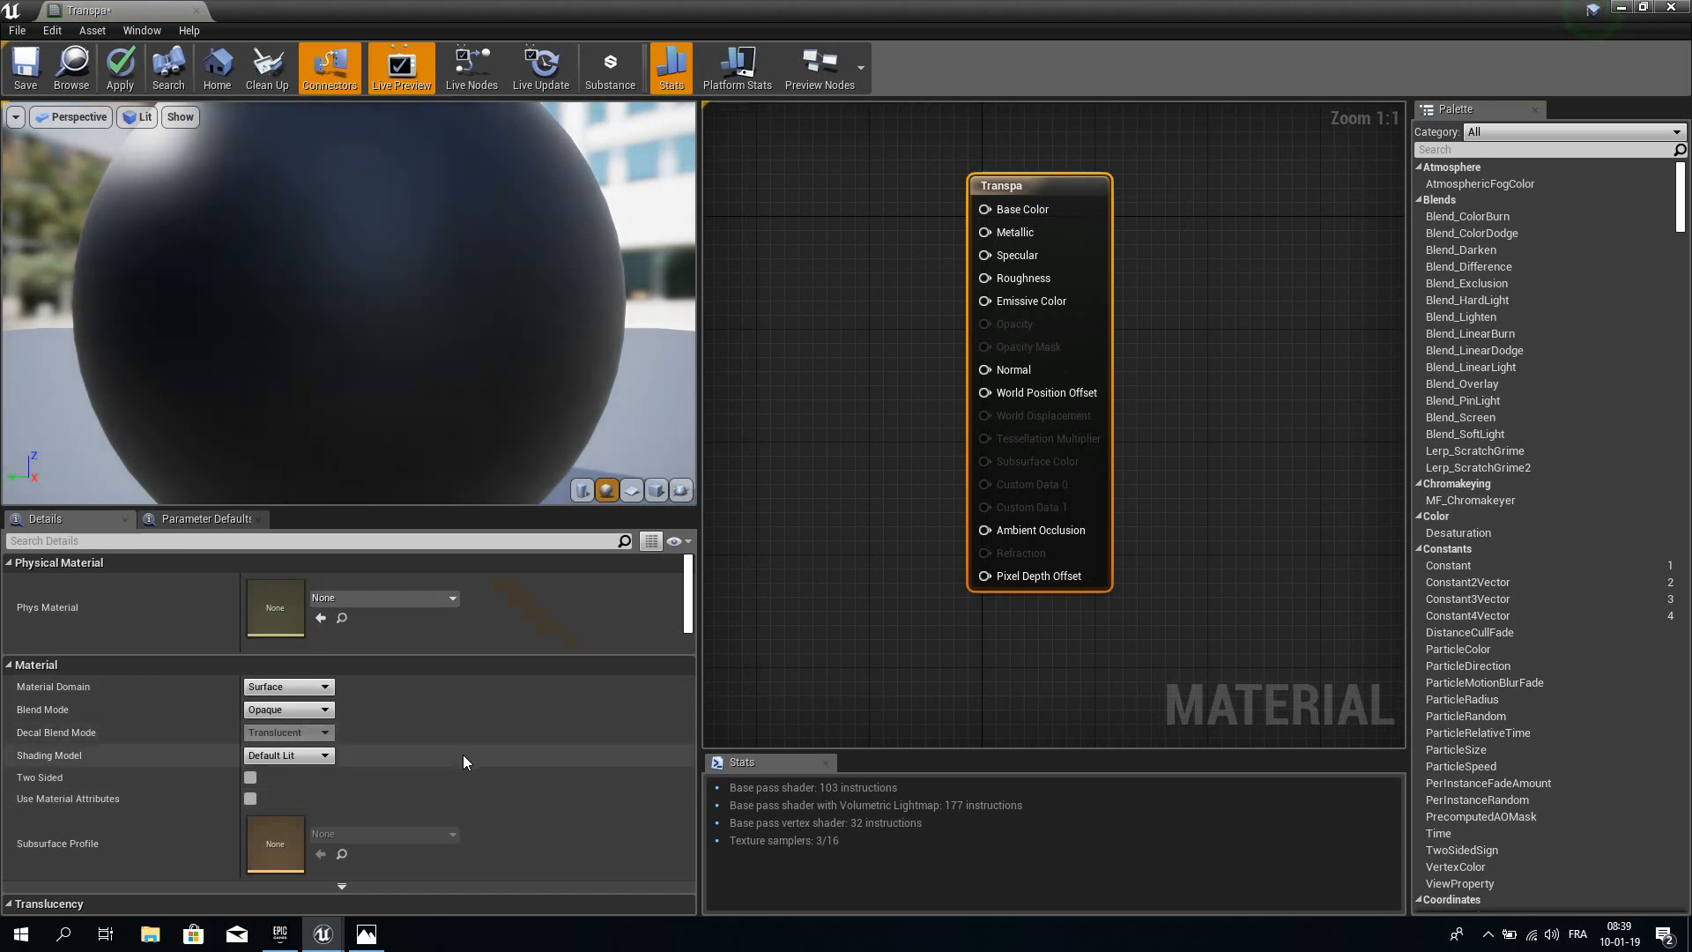
left_click(274, 712)
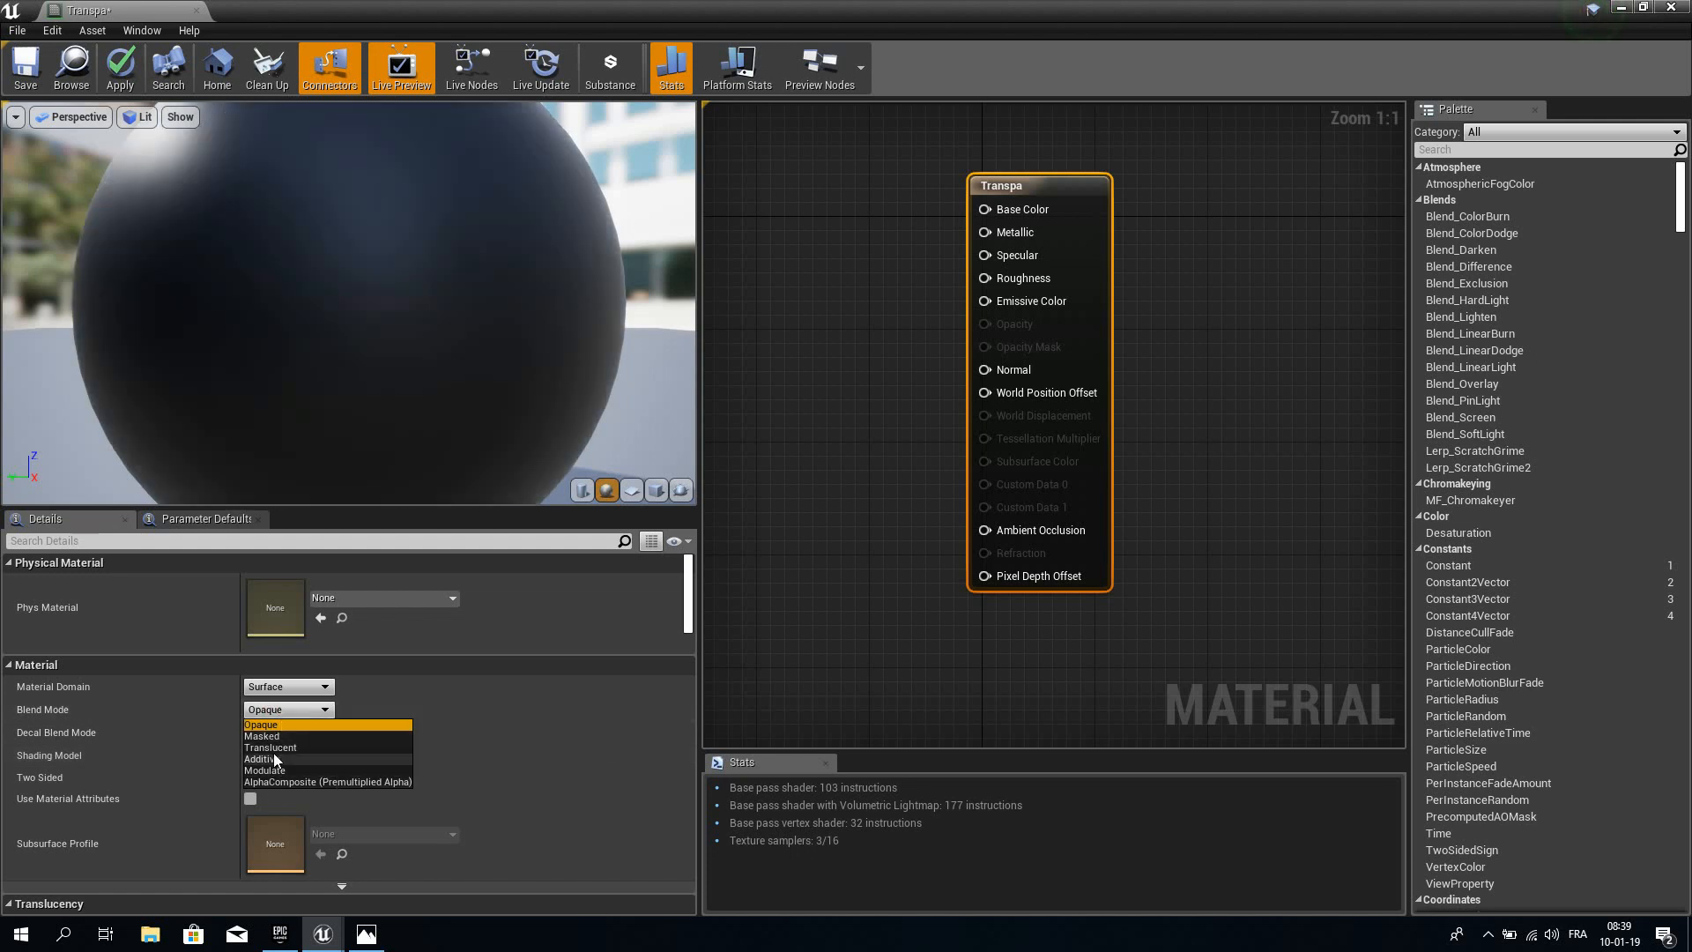
left_click(261, 748)
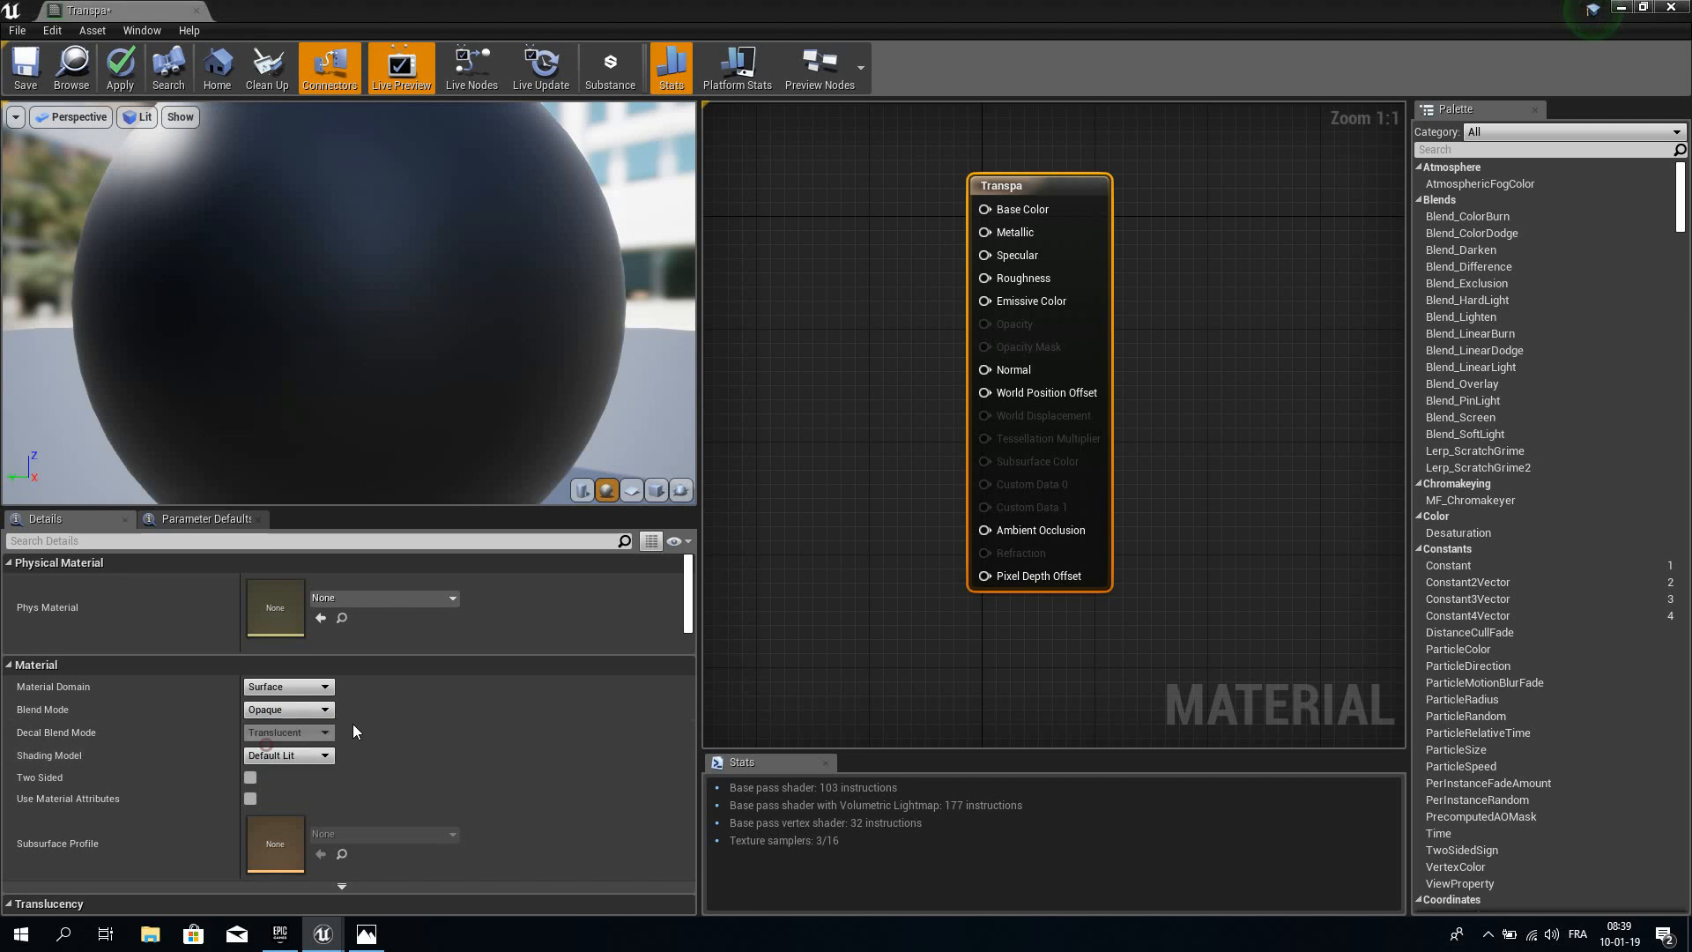
Make room beside the Transpa node and feed its Base Color from a new Constant3Vector.
left_click_drag(1068, 187, 853, 268)
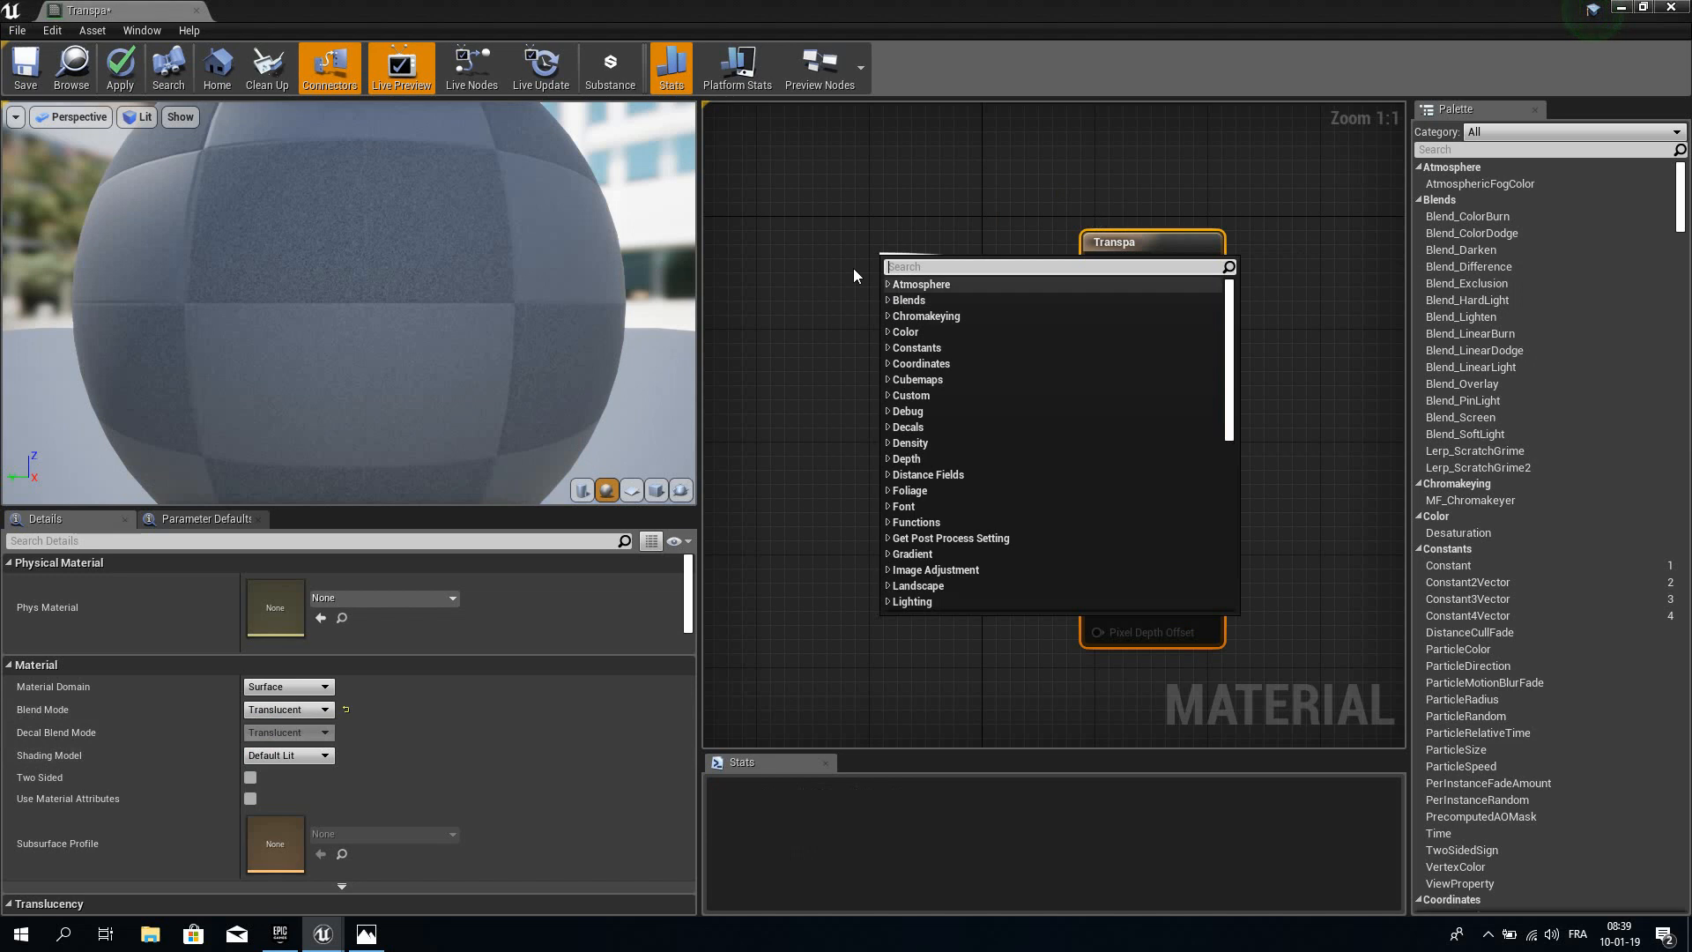
left_click(887, 347)
left_click(925, 399)
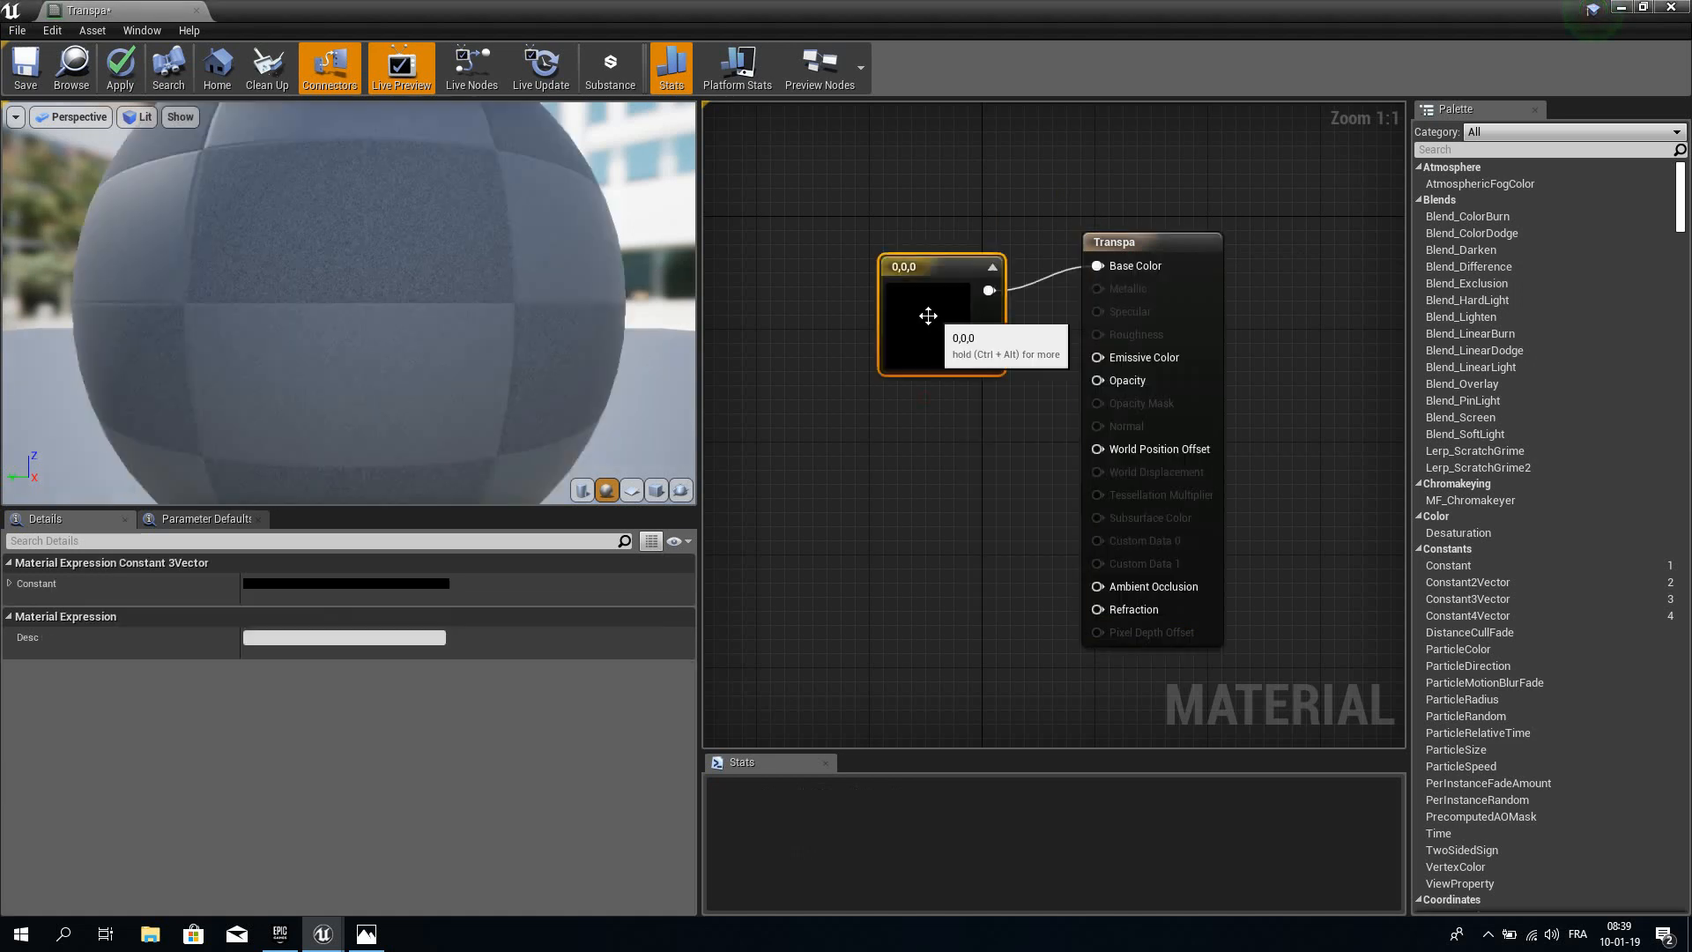
Set the Base Color vector to a saturated orange (1, 0.0648, 0) and place its node up and away from the material node.
left_click_drag(925, 321, 864, 289)
double_click(864, 289)
left_click_drag(999, 440, 1085, 446)
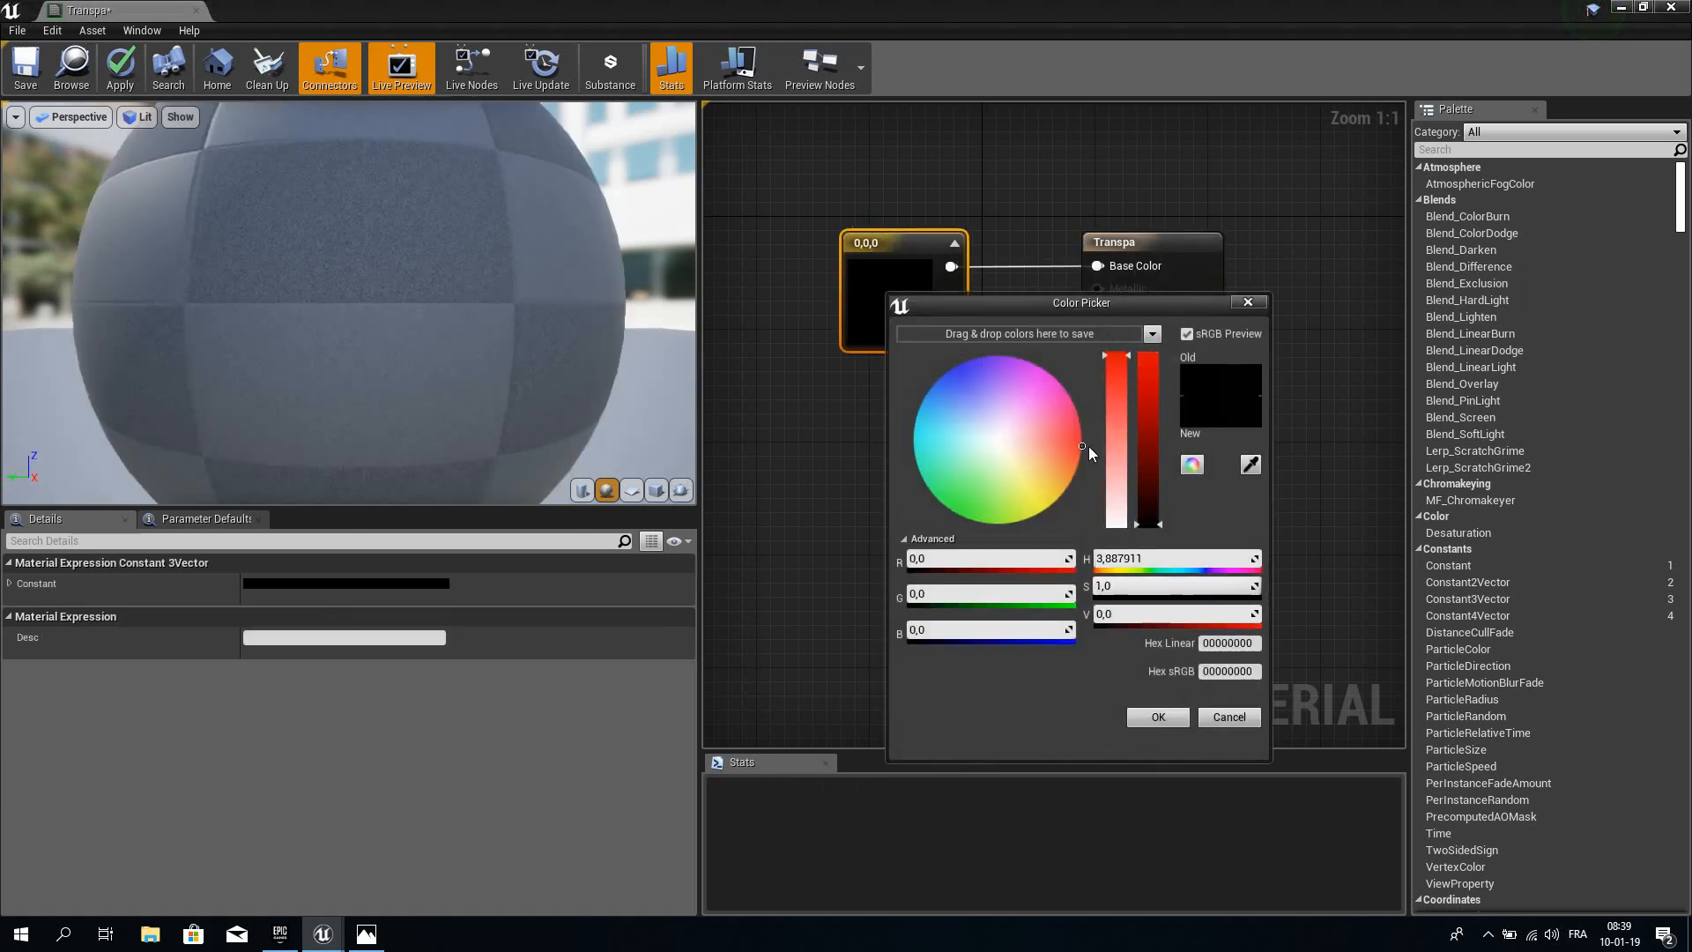
left_click_drag(1137, 622, 1188, 623)
left_click(1158, 716)
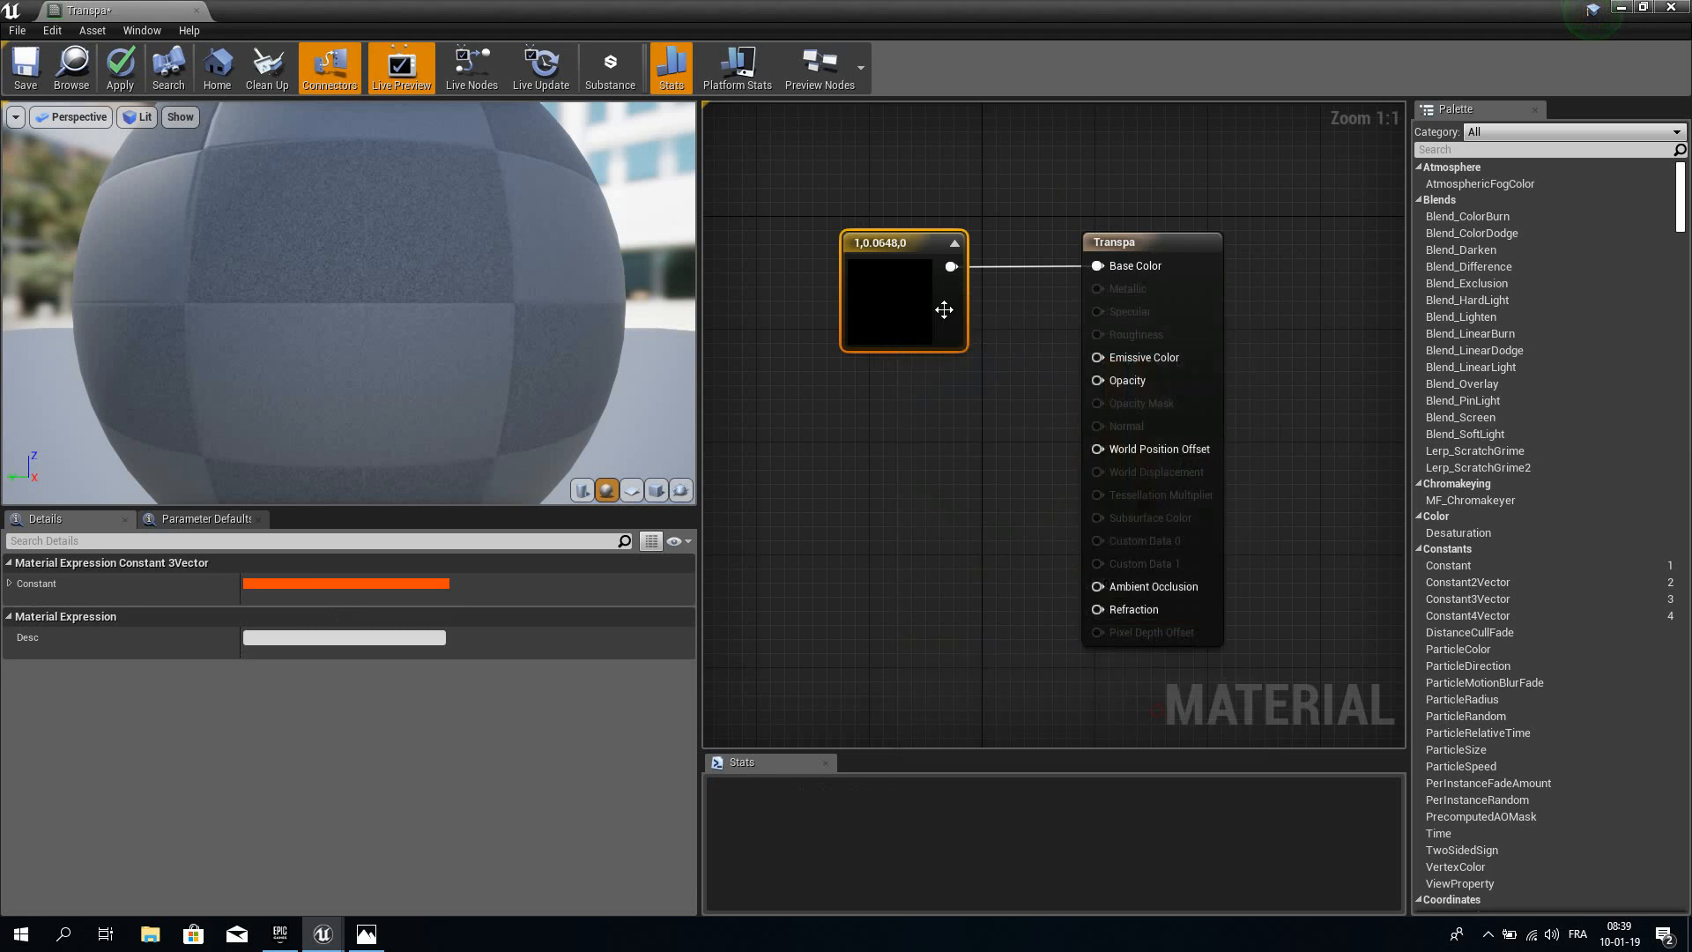
left_click_drag(910, 259, 859, 187)
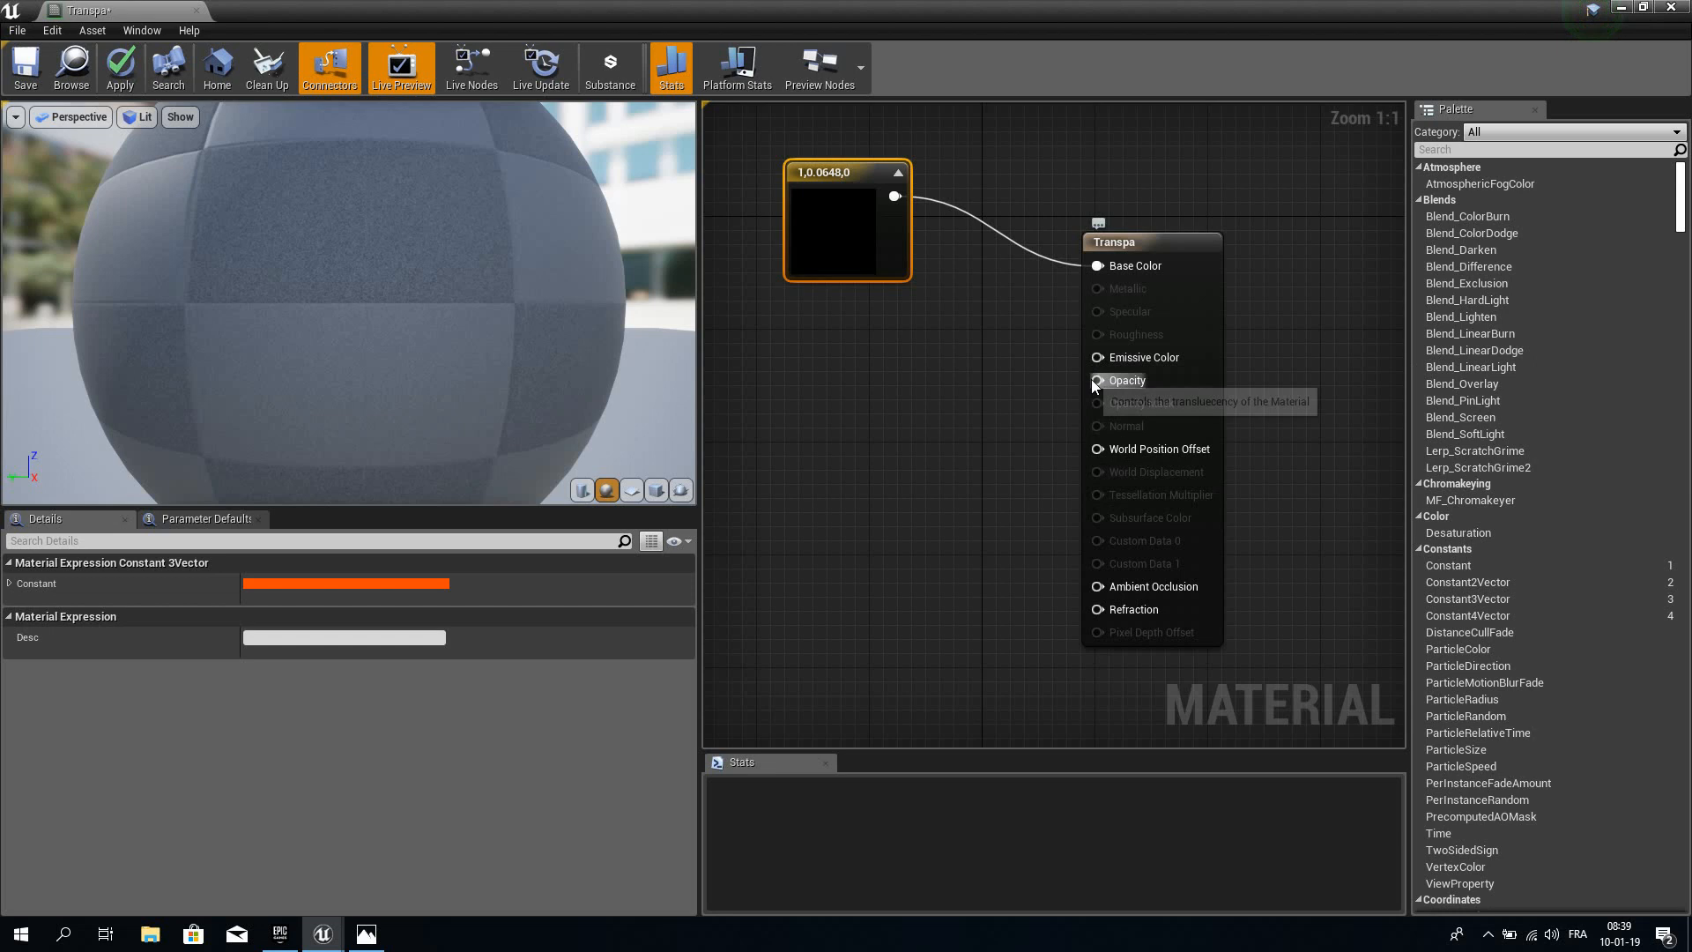
Feed the Opacity input from a new Constant with value 0.5 and save the material.
left_click_drag(1098, 379, 912, 437)
left_click(990, 502)
left_click(1018, 518)
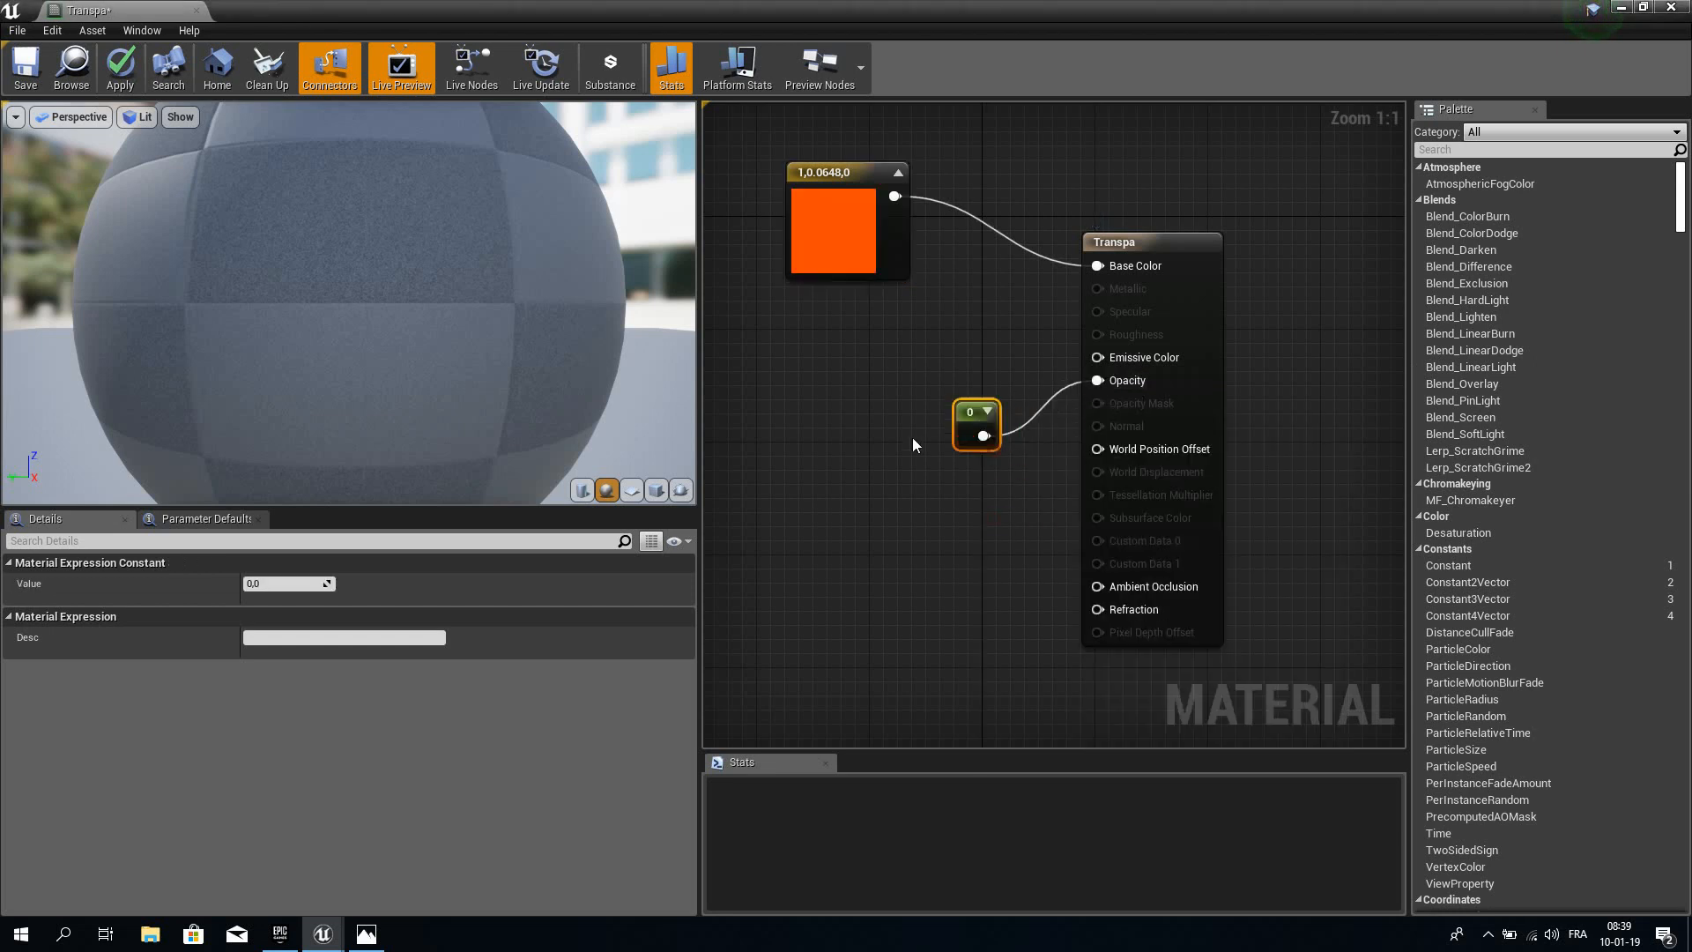
left_click(284, 586)
type("0.5")
key("Return")
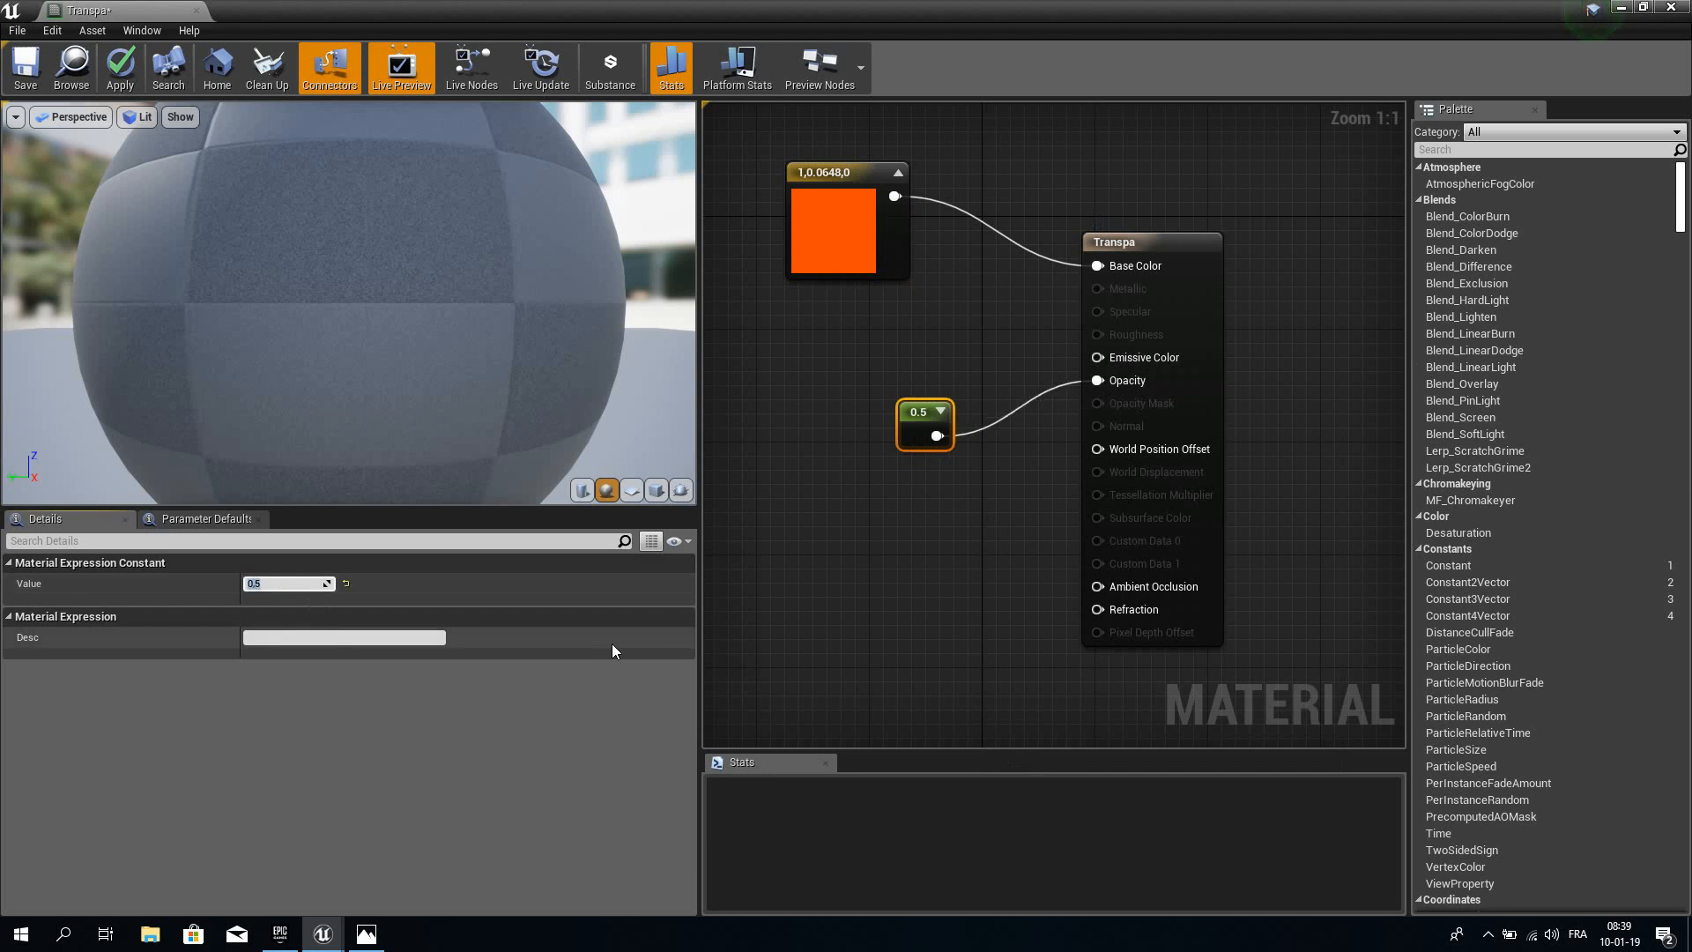
left_click(24, 69)
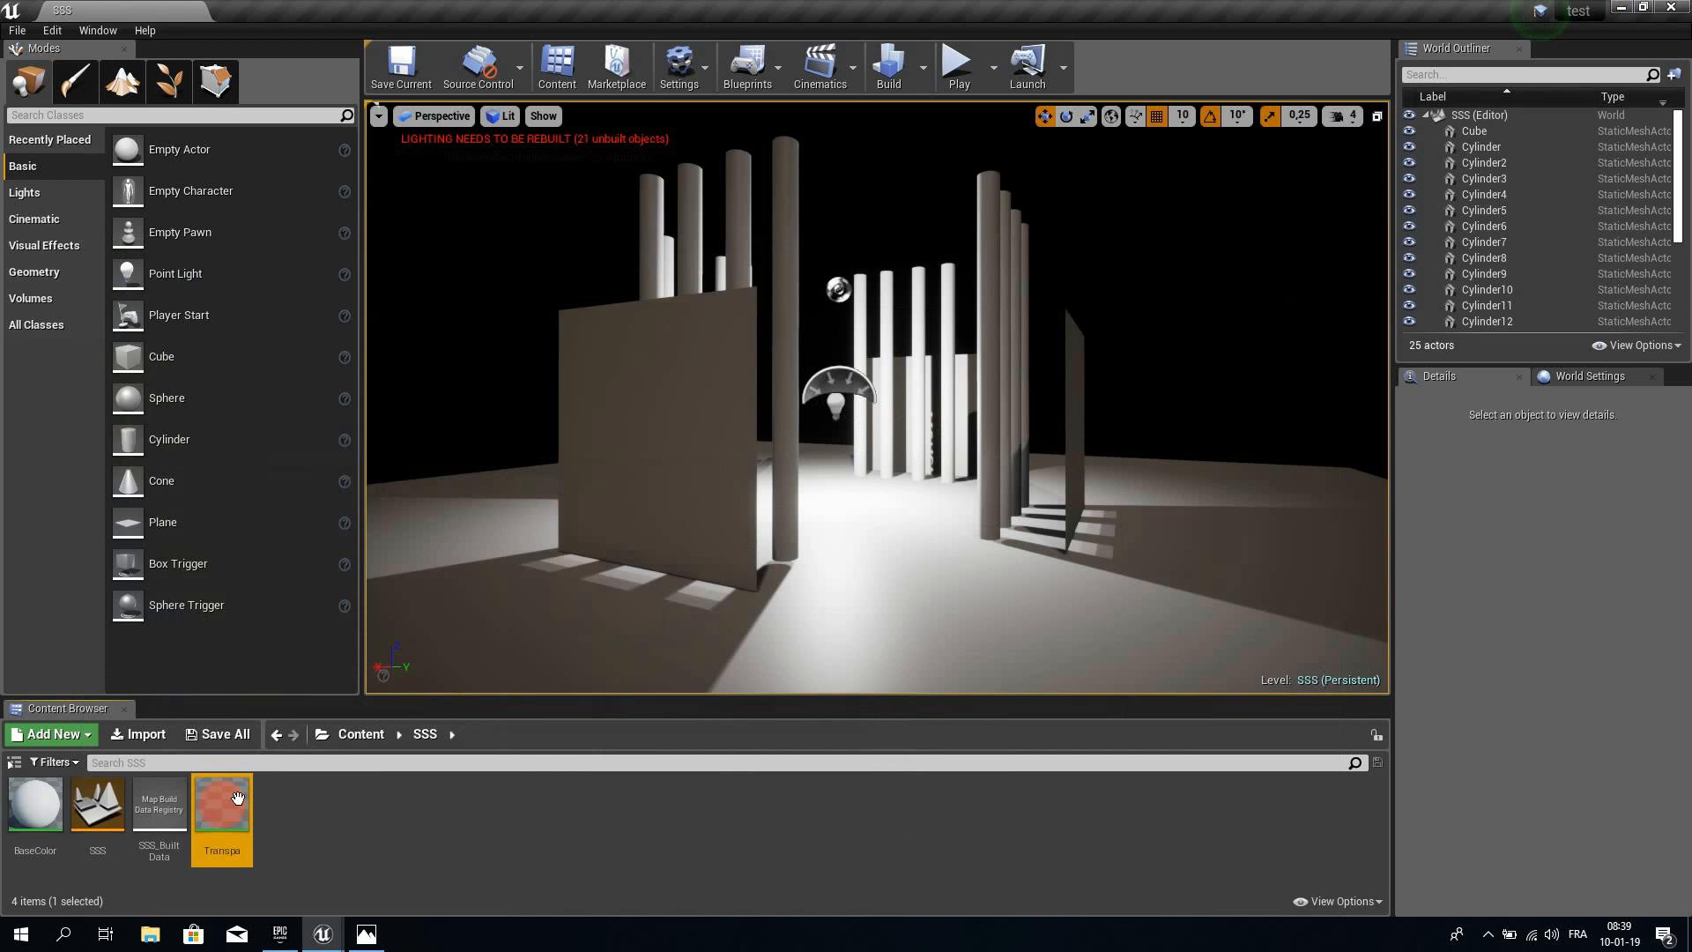
Apply the Transpa material to the large wall panel in the foreground and select the point light between the columns.
left_click_drag(237, 797, 670, 456)
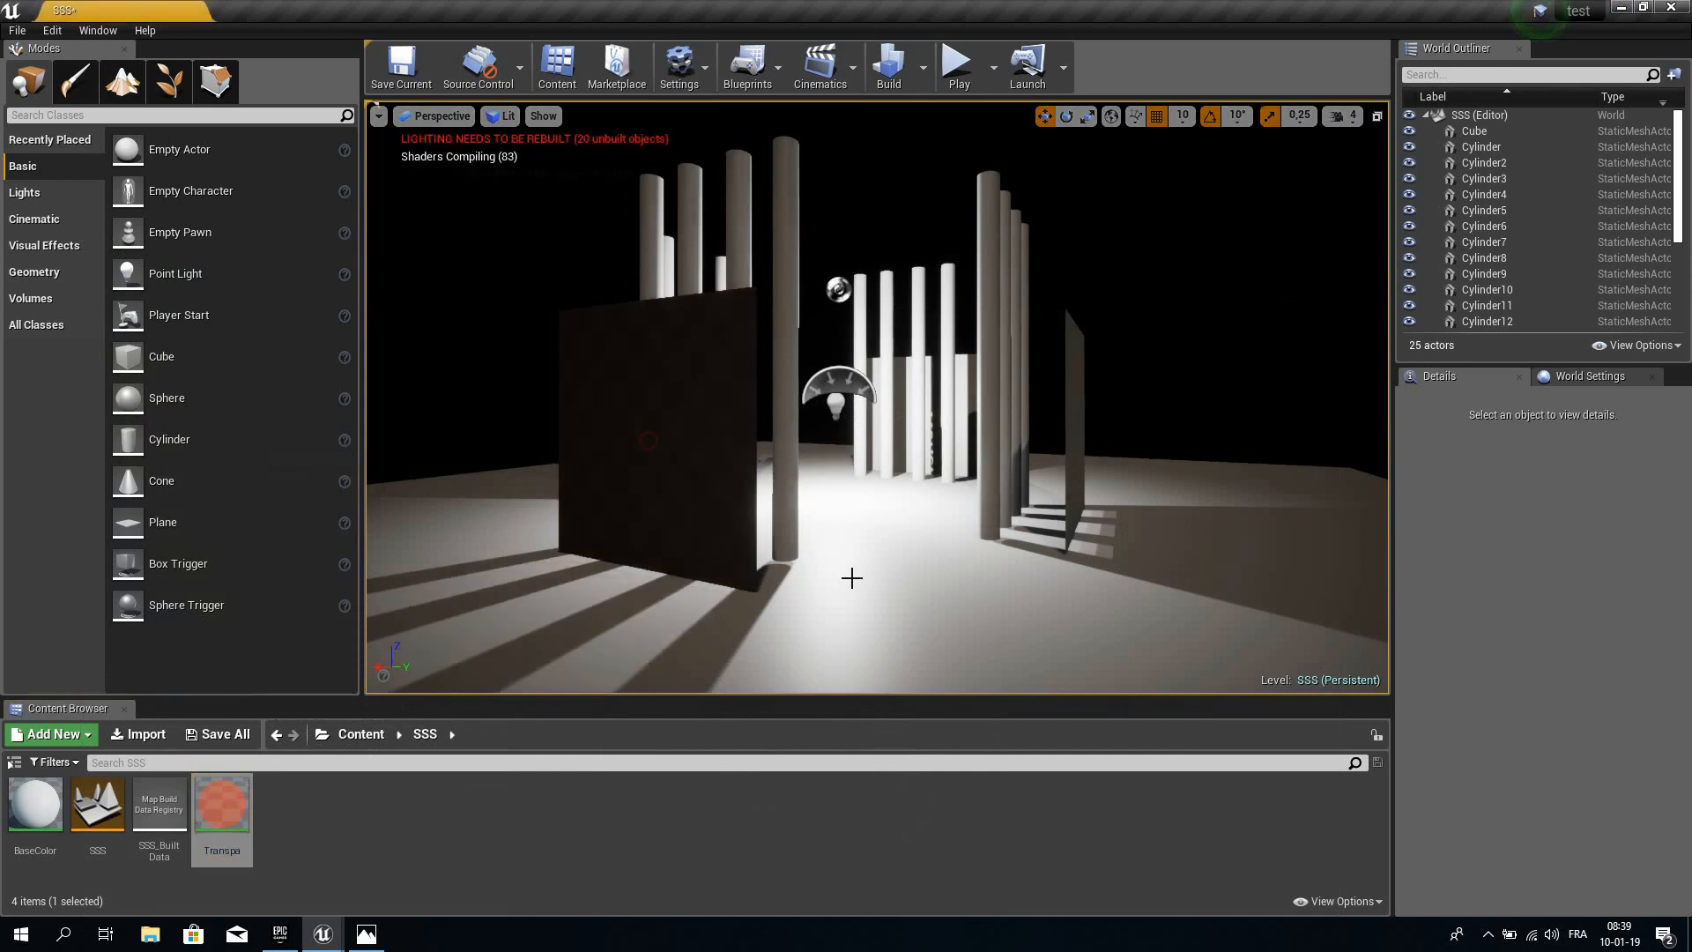
right_click_drag(469, 325, 661, 325)
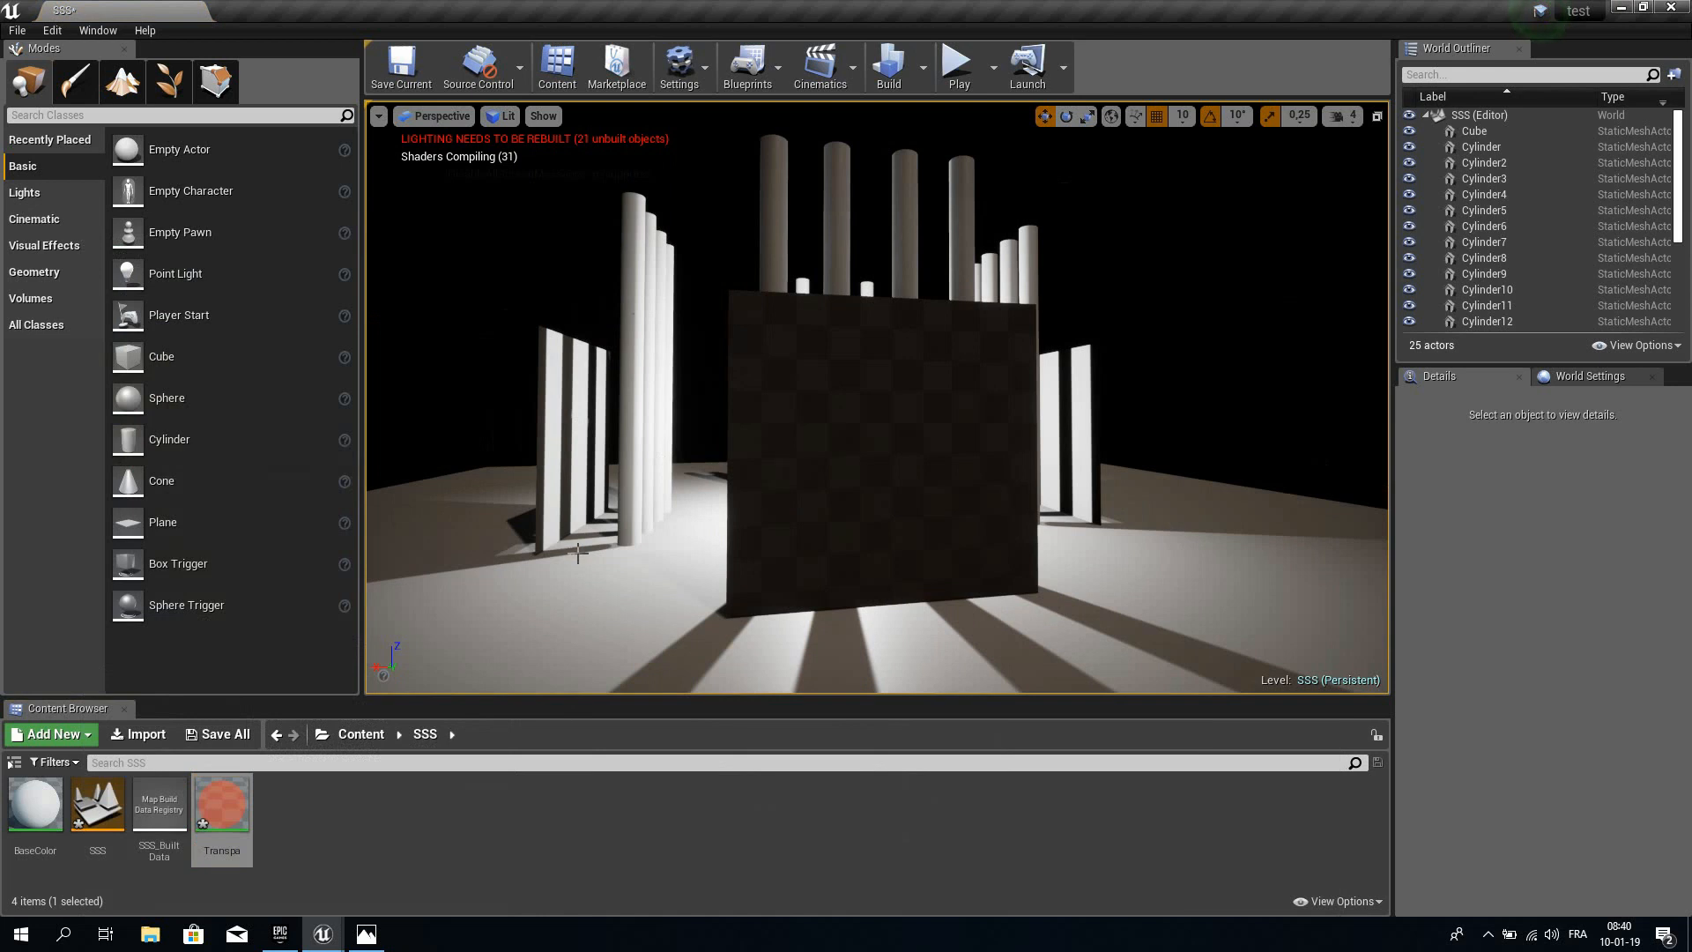
right_click_drag(877, 397, 952, 396)
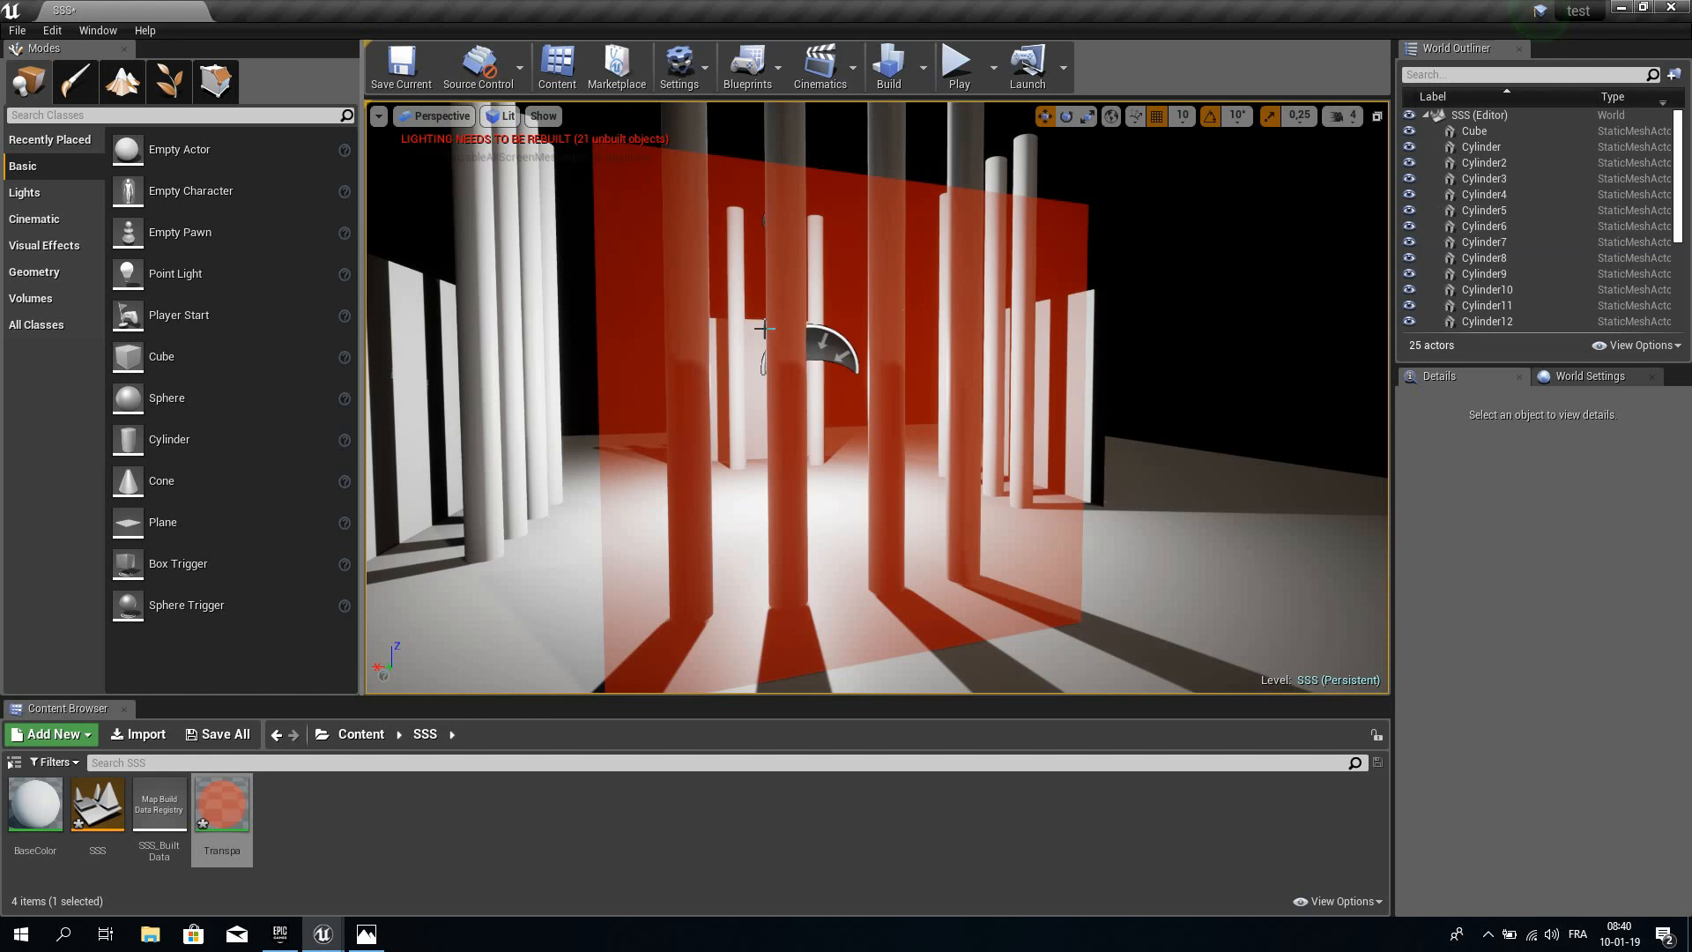
left_click_drag(841, 400, 1116, 405, "alt")
left_click(878, 340)
left_click_drag(901, 370, 681, 374, "alt")
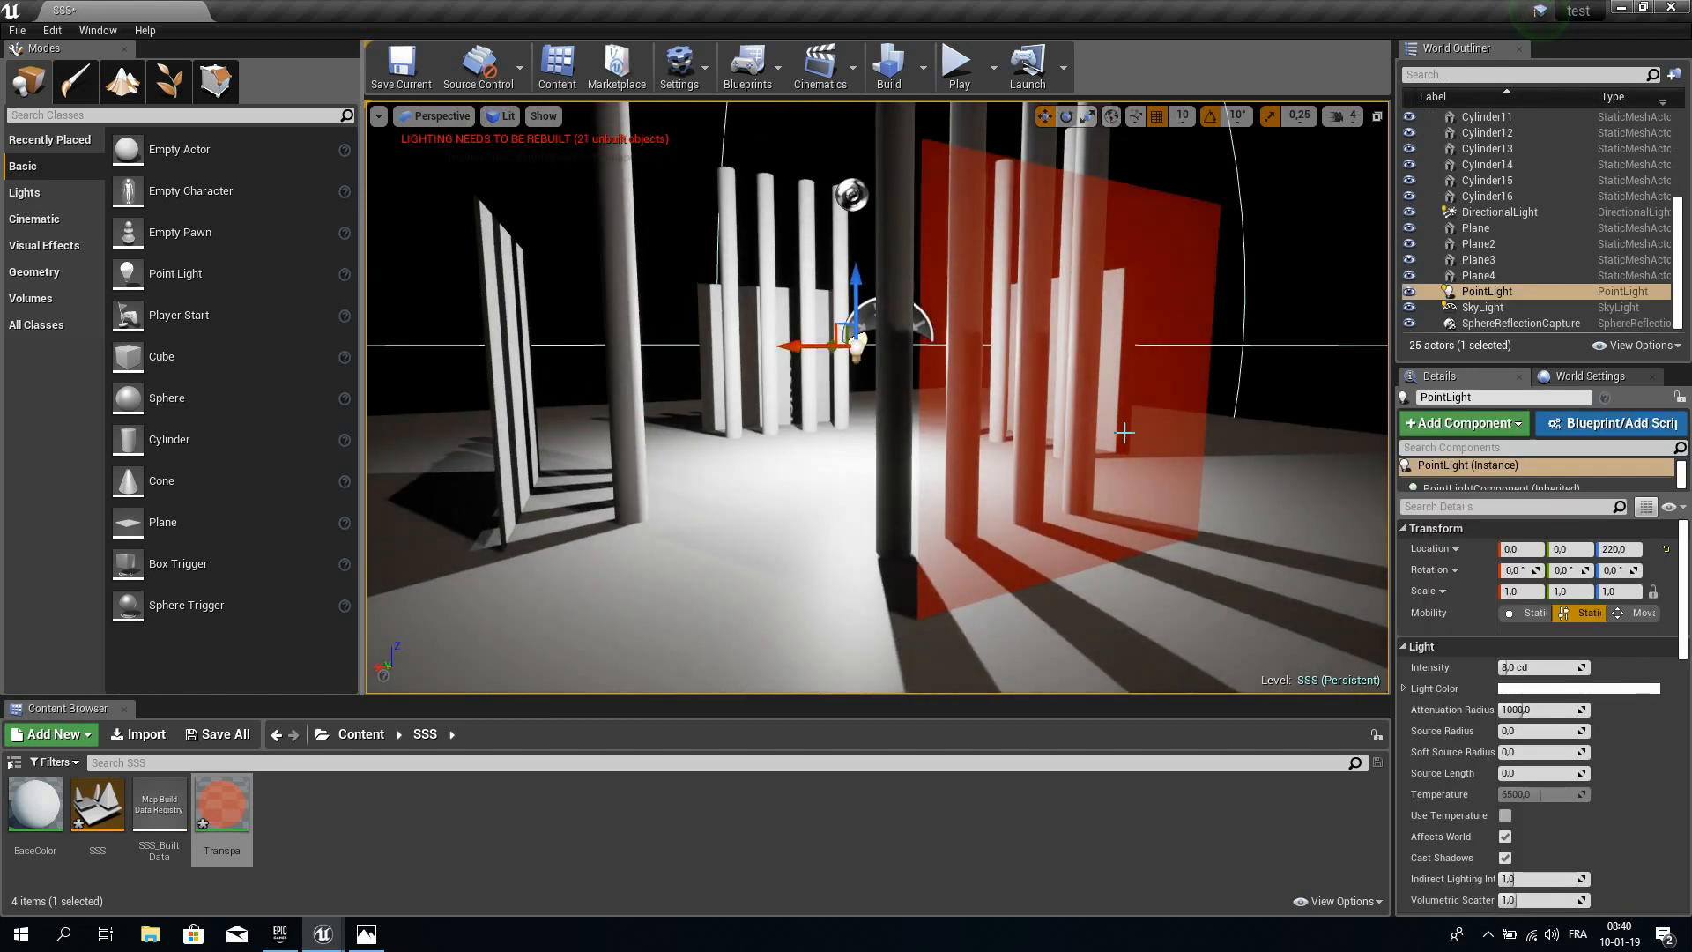
mouse_move(1123, 431)
left_mouse_down("alt")
mouse_move(1022, 435)
mouse_move(1117, 431)
left_mouse_up("alt")
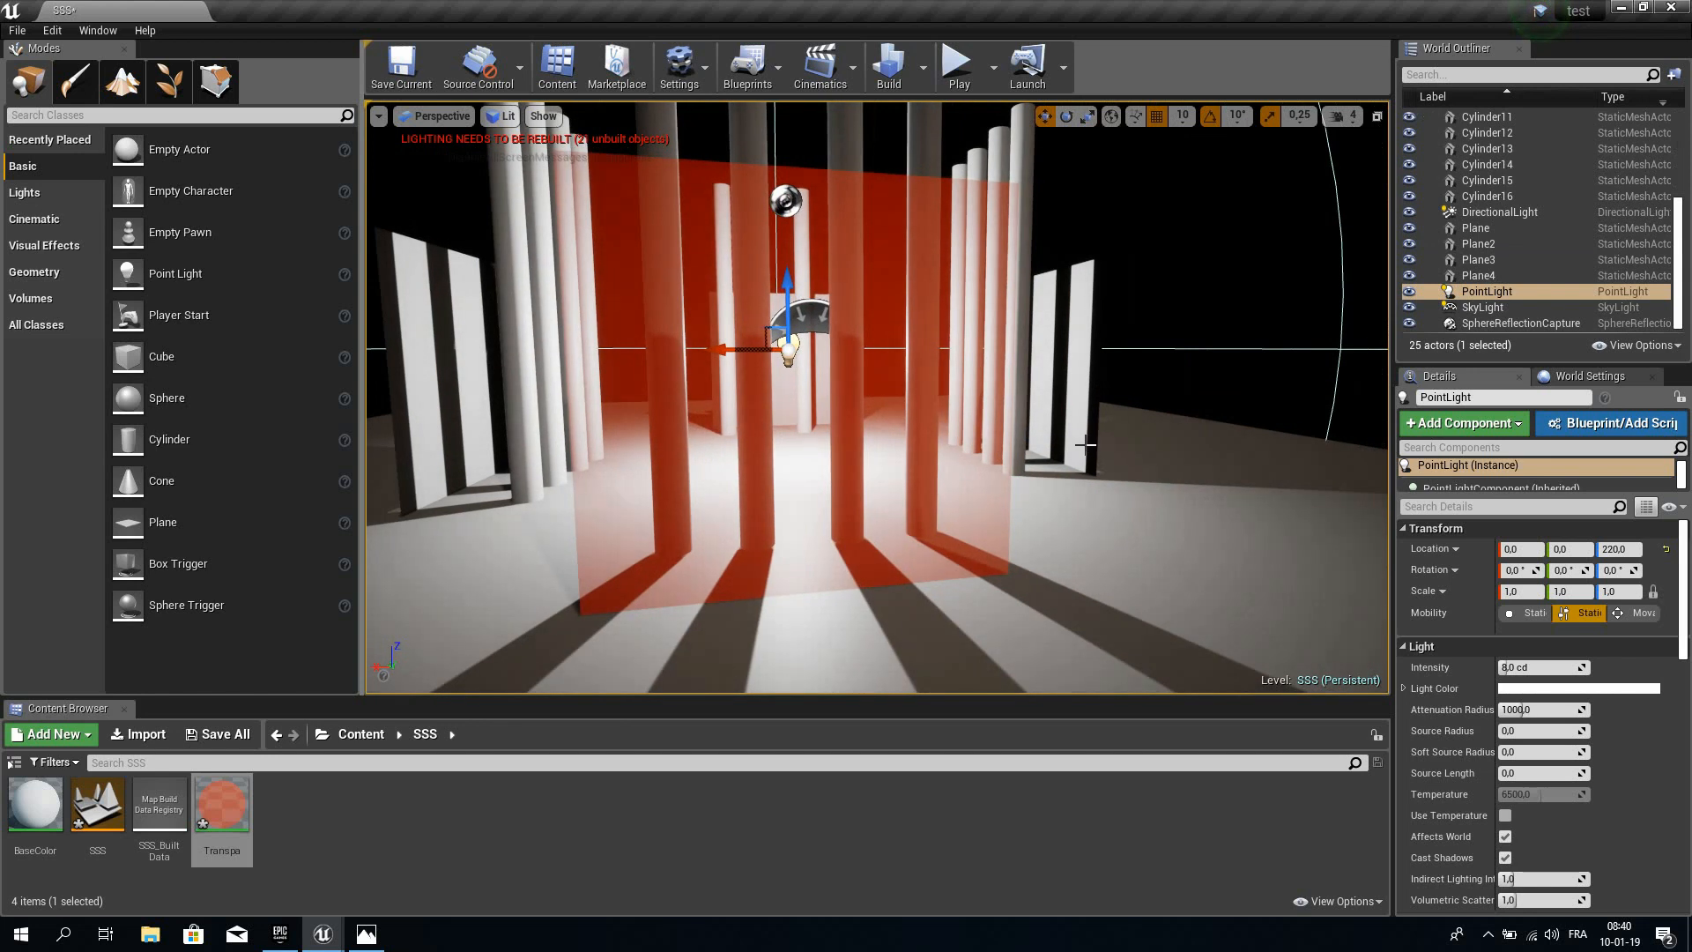
Switch to the Photos app, examine the light passing through the fingers in SSS.jpg, and return to the level.
left_click(365, 933)
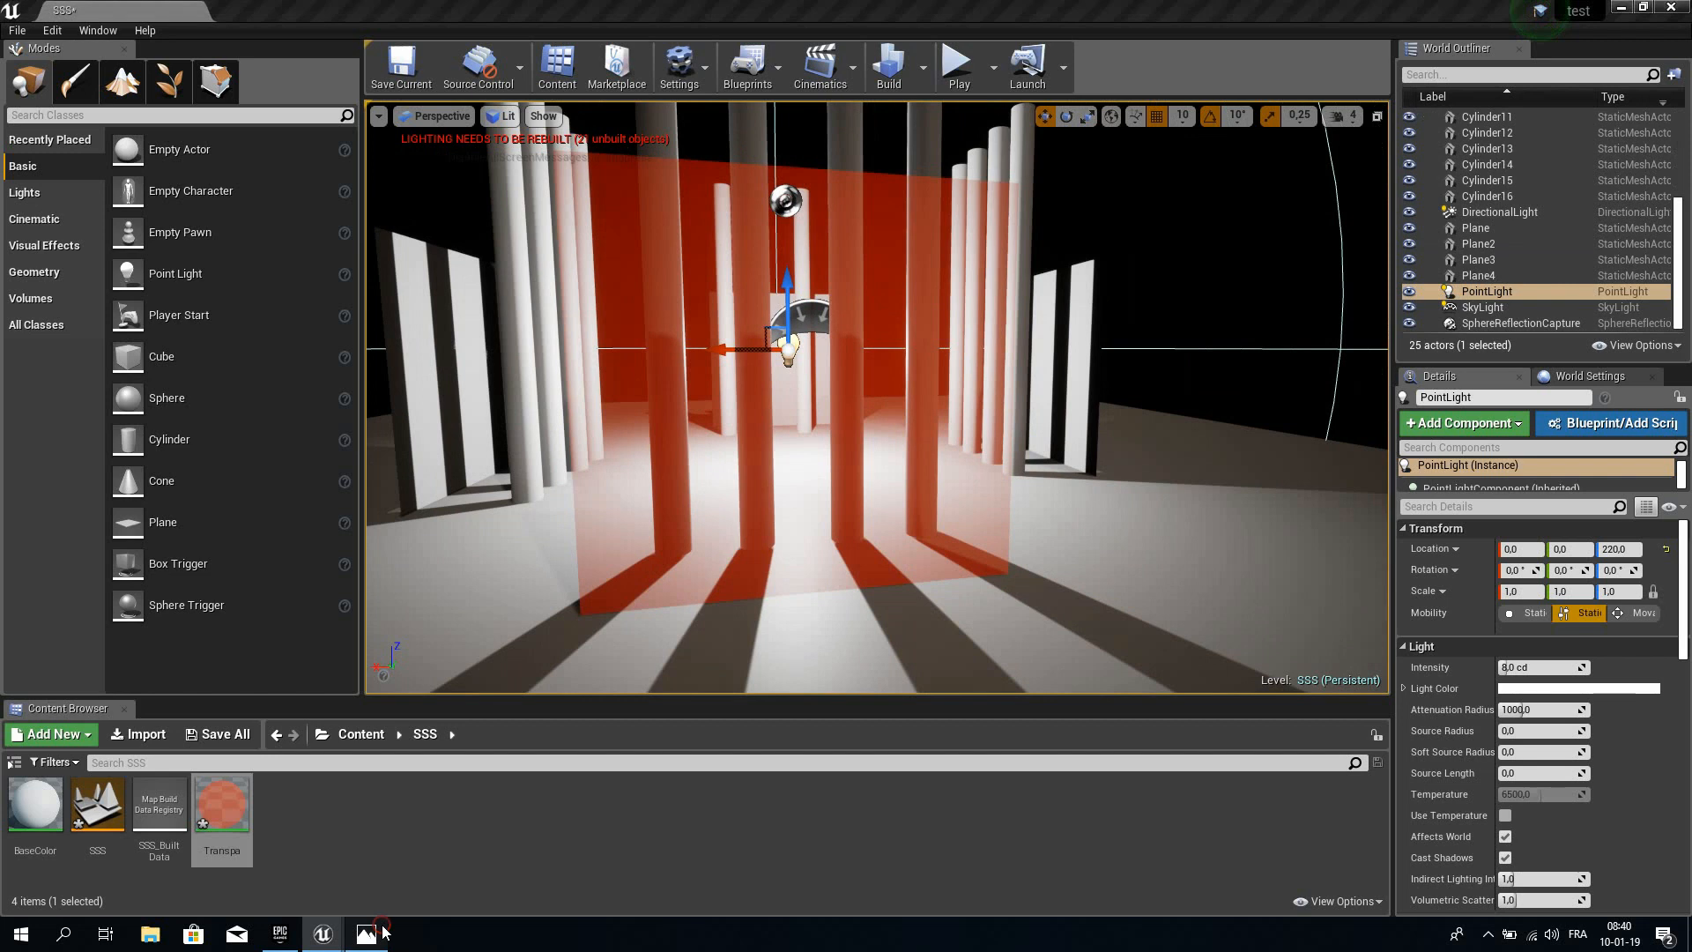
left_click_drag(994, 47, 1002, 81)
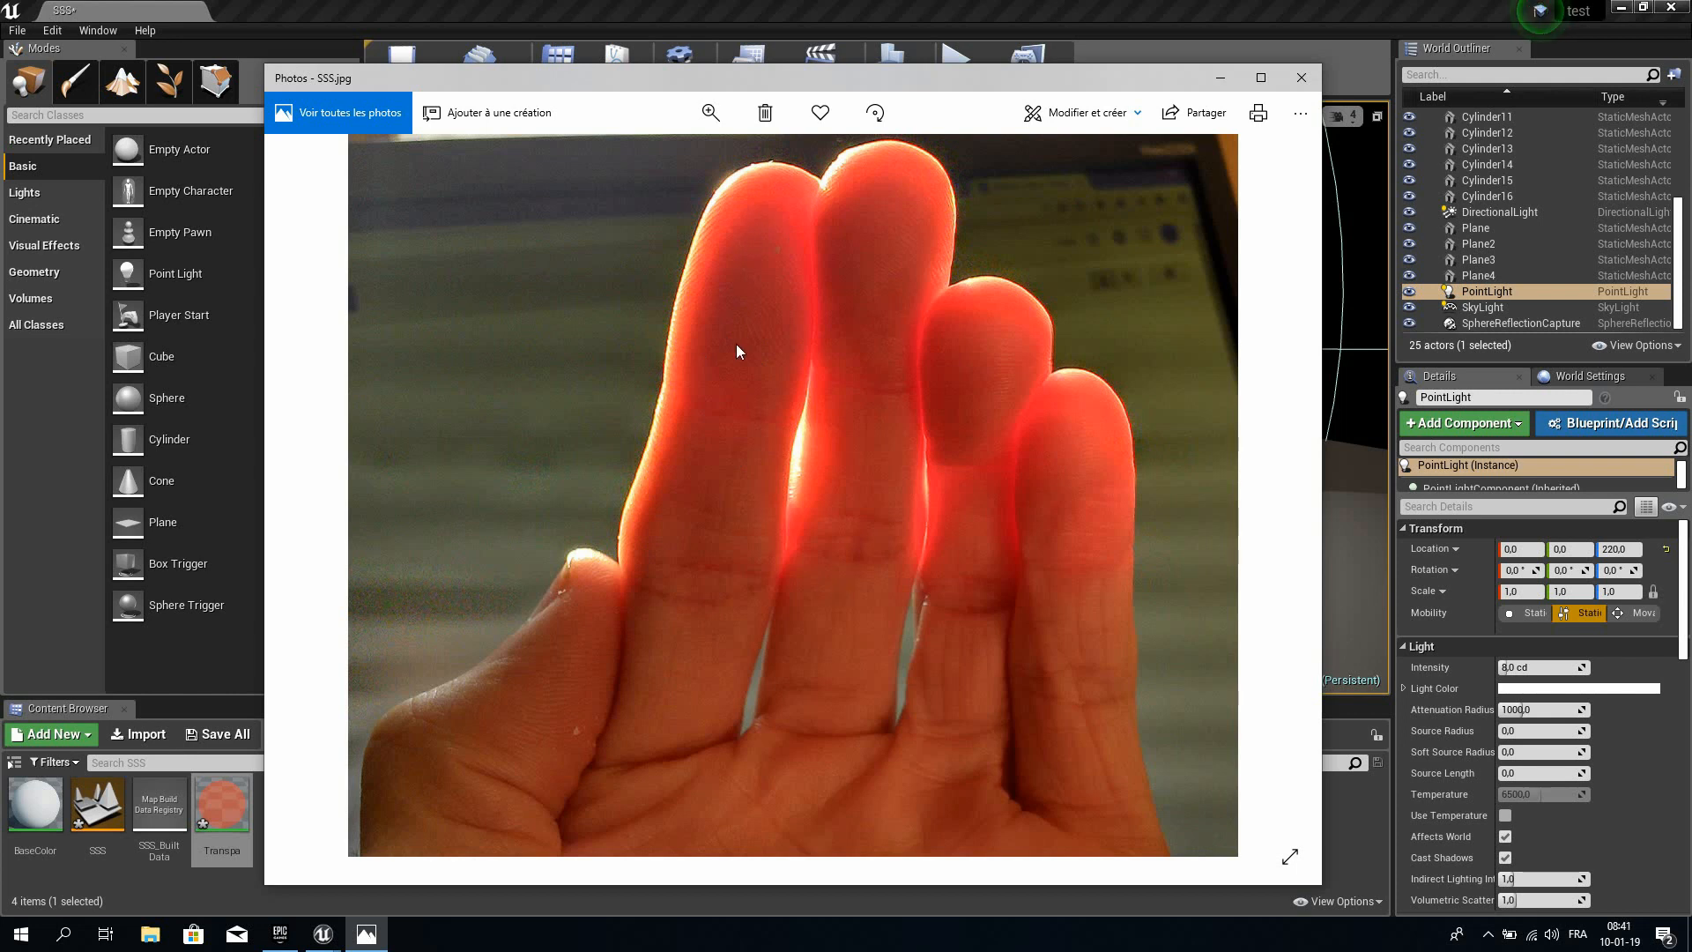
left_click(1221, 76)
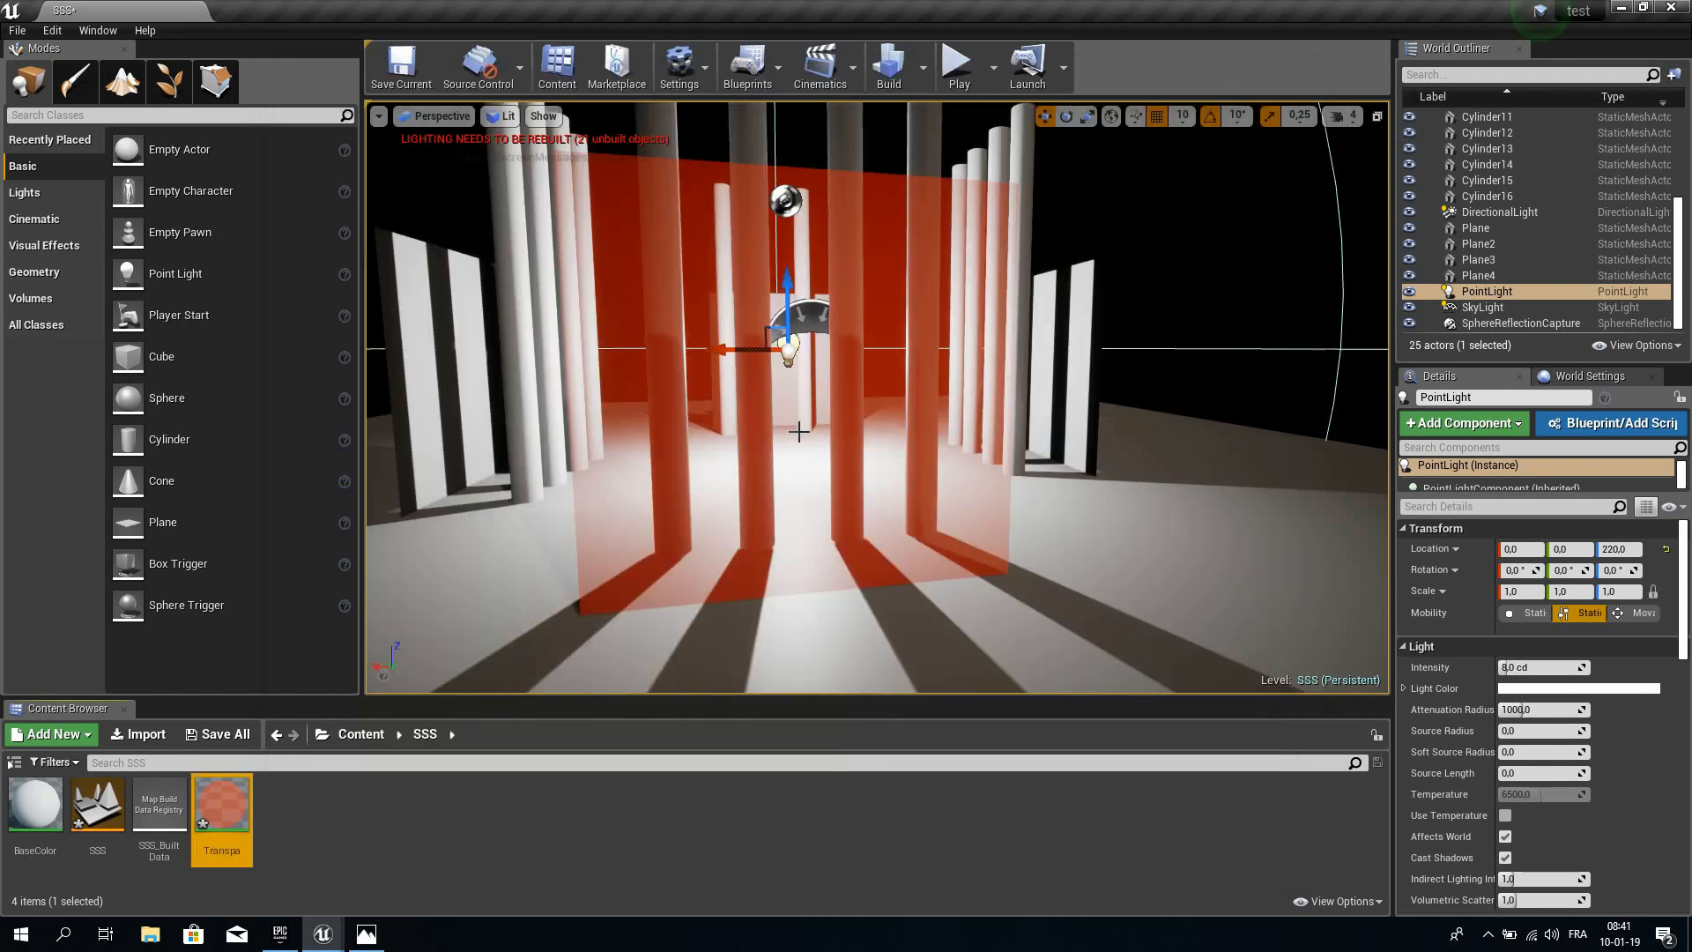
Create a second material in the SSS content folder and name it sssMaterial.
right_click(319, 804)
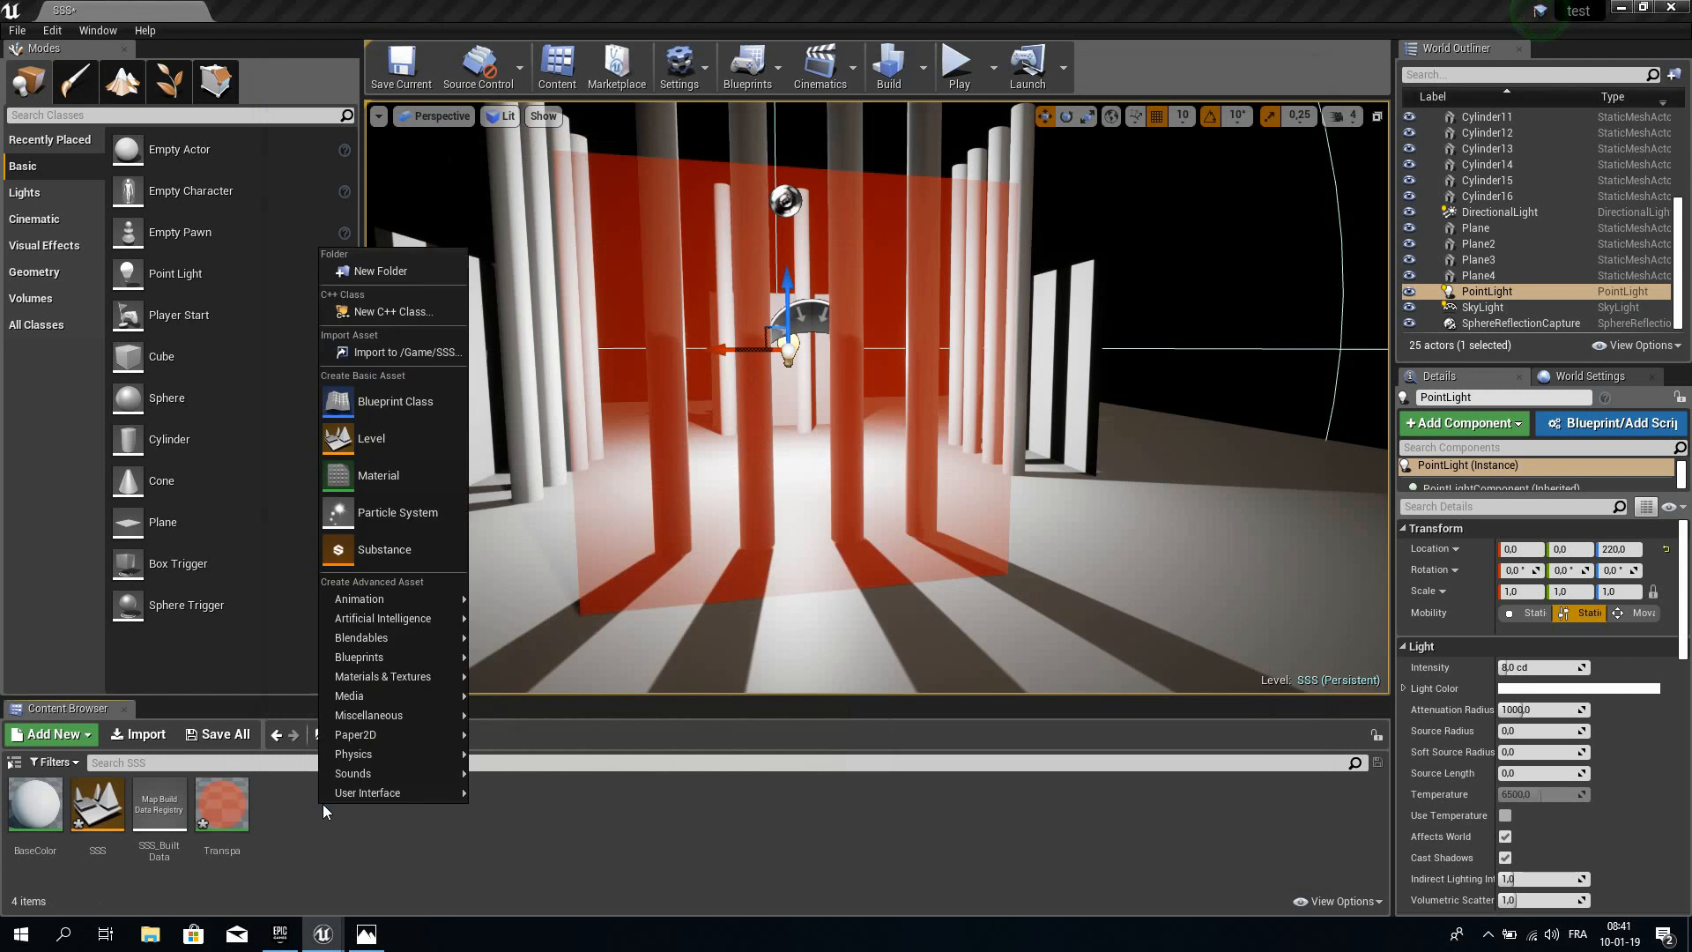
left_click(384, 478)
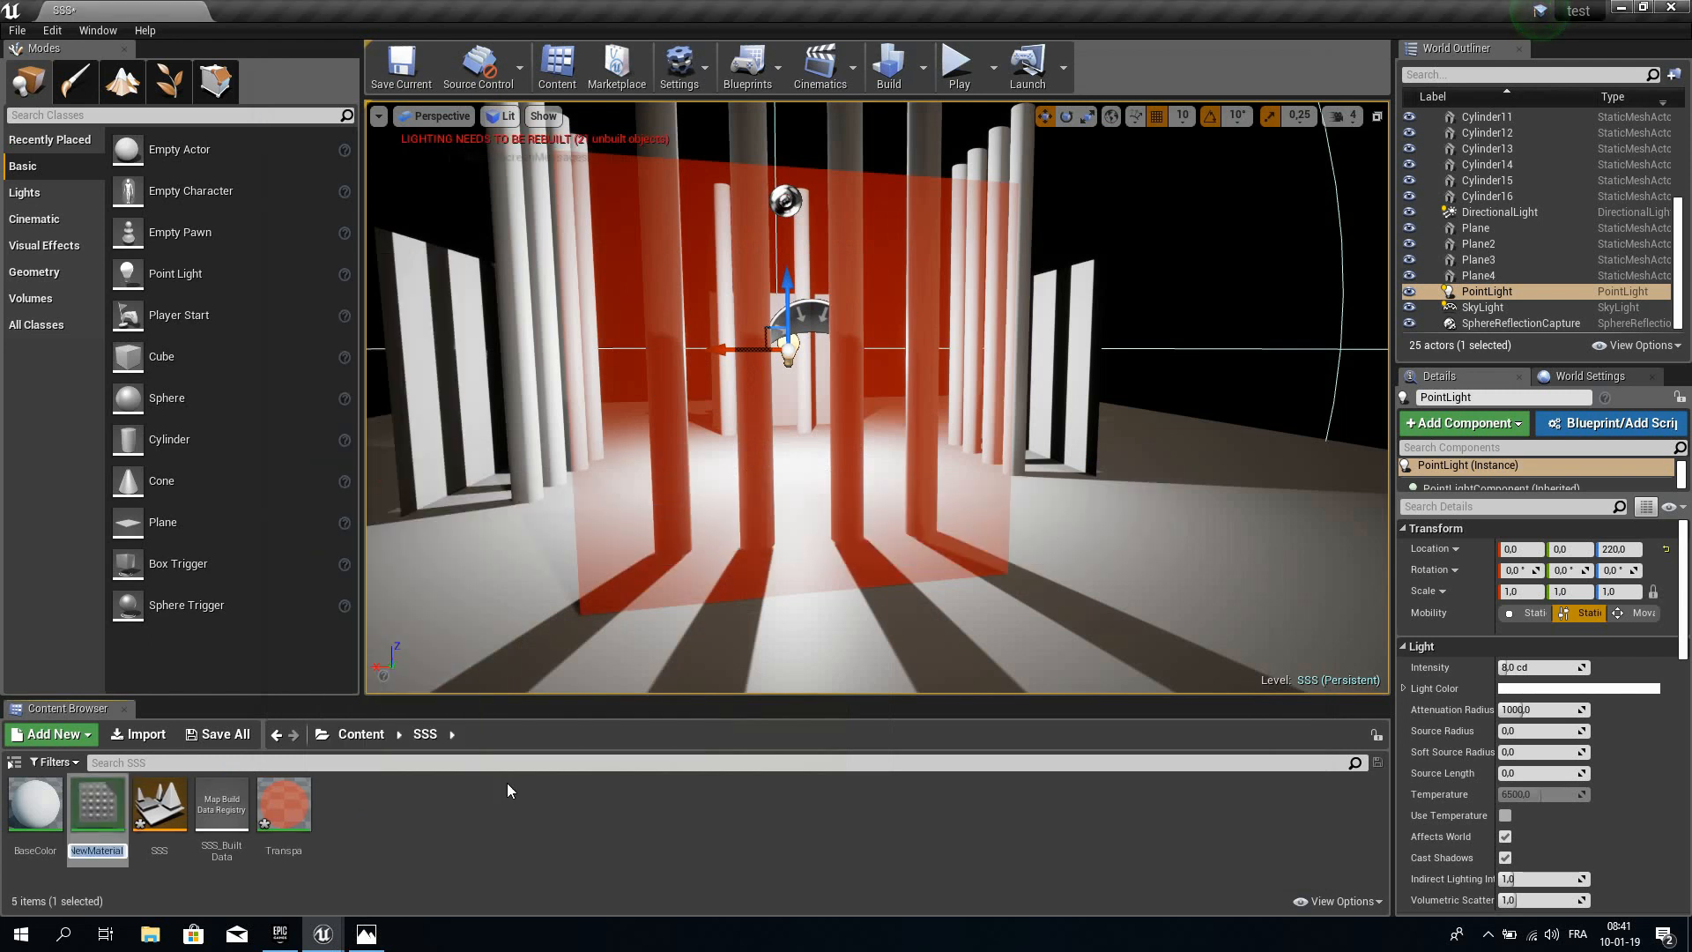
type("sss")
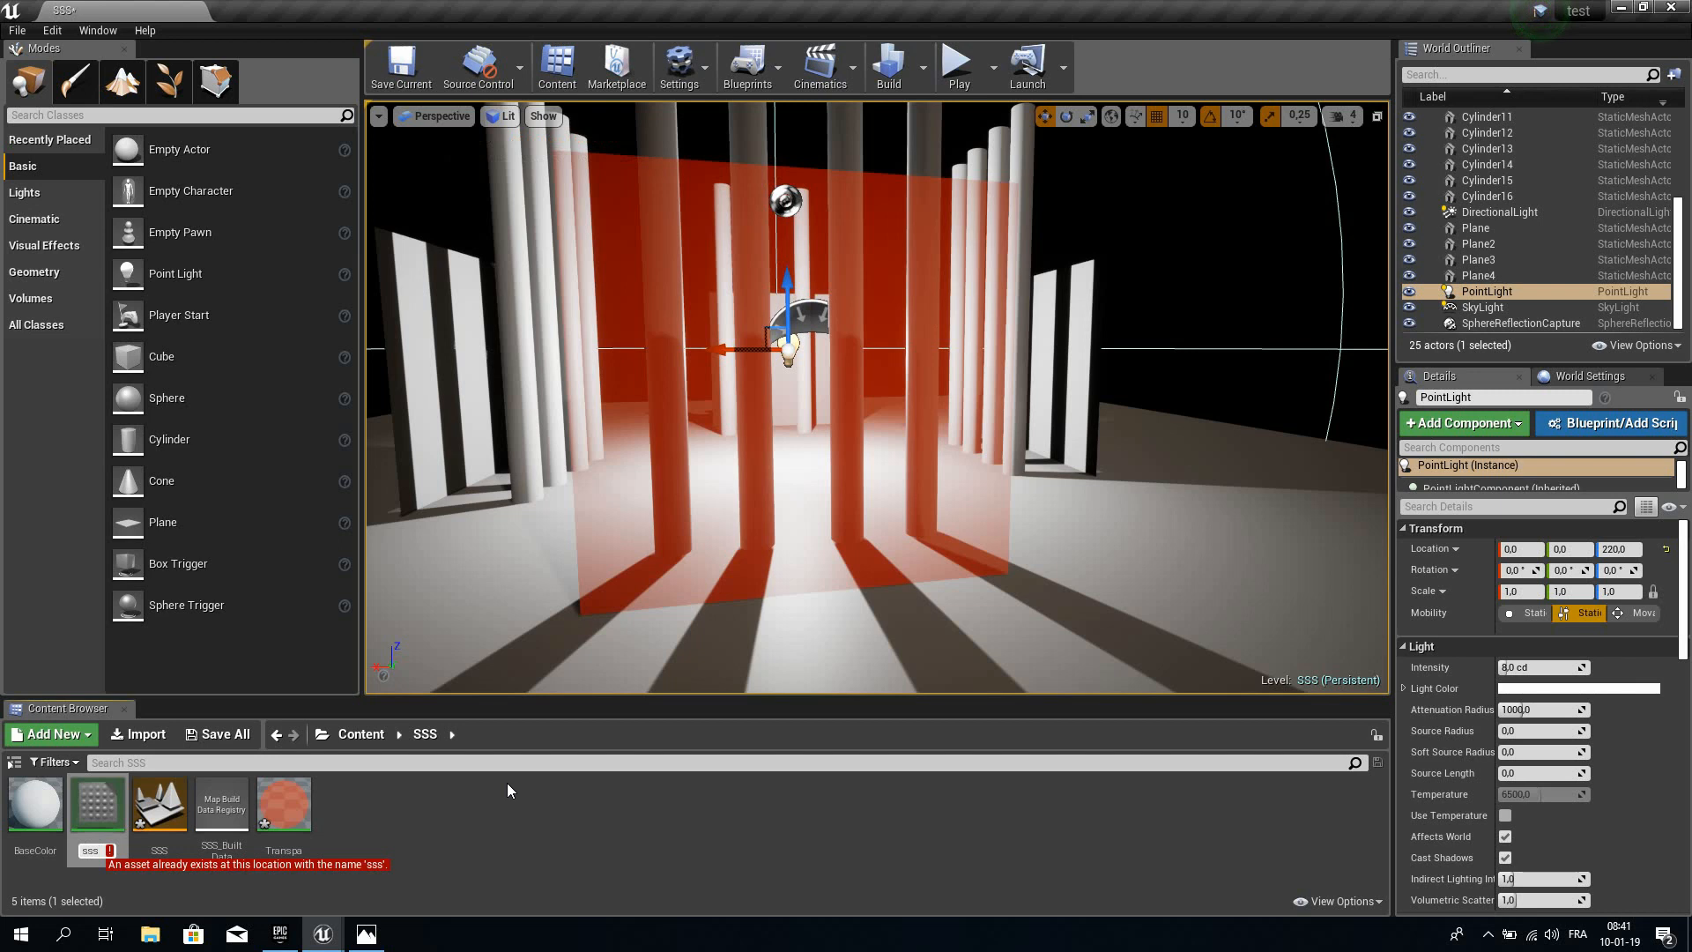
type("Material")
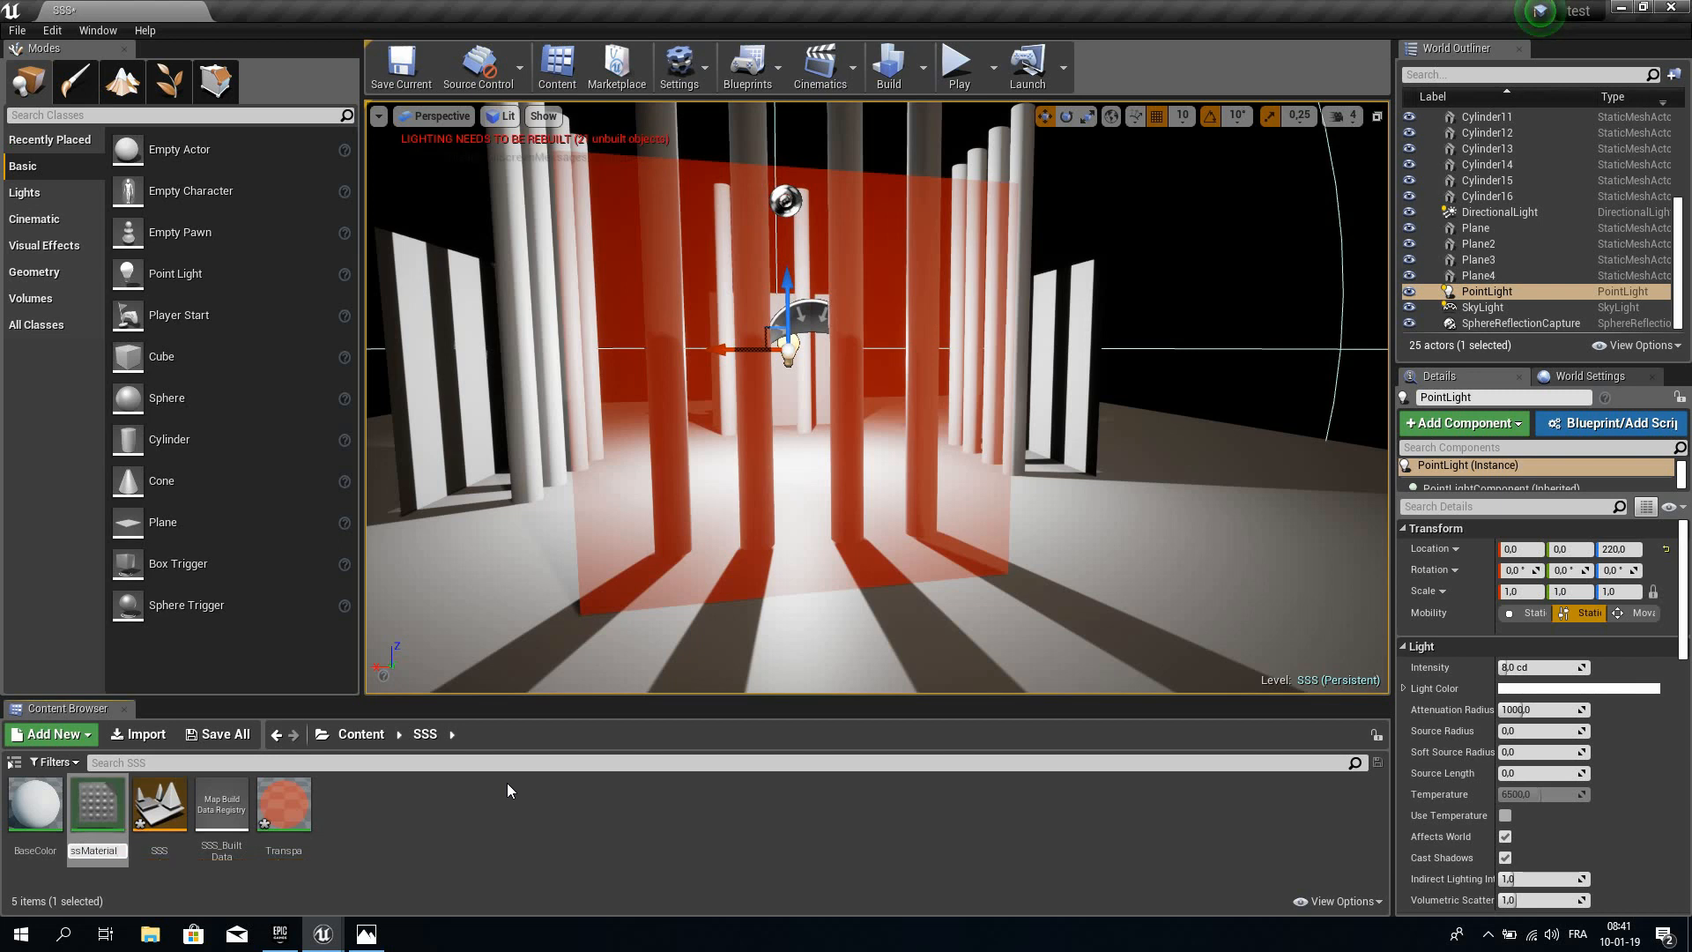
key("Return")
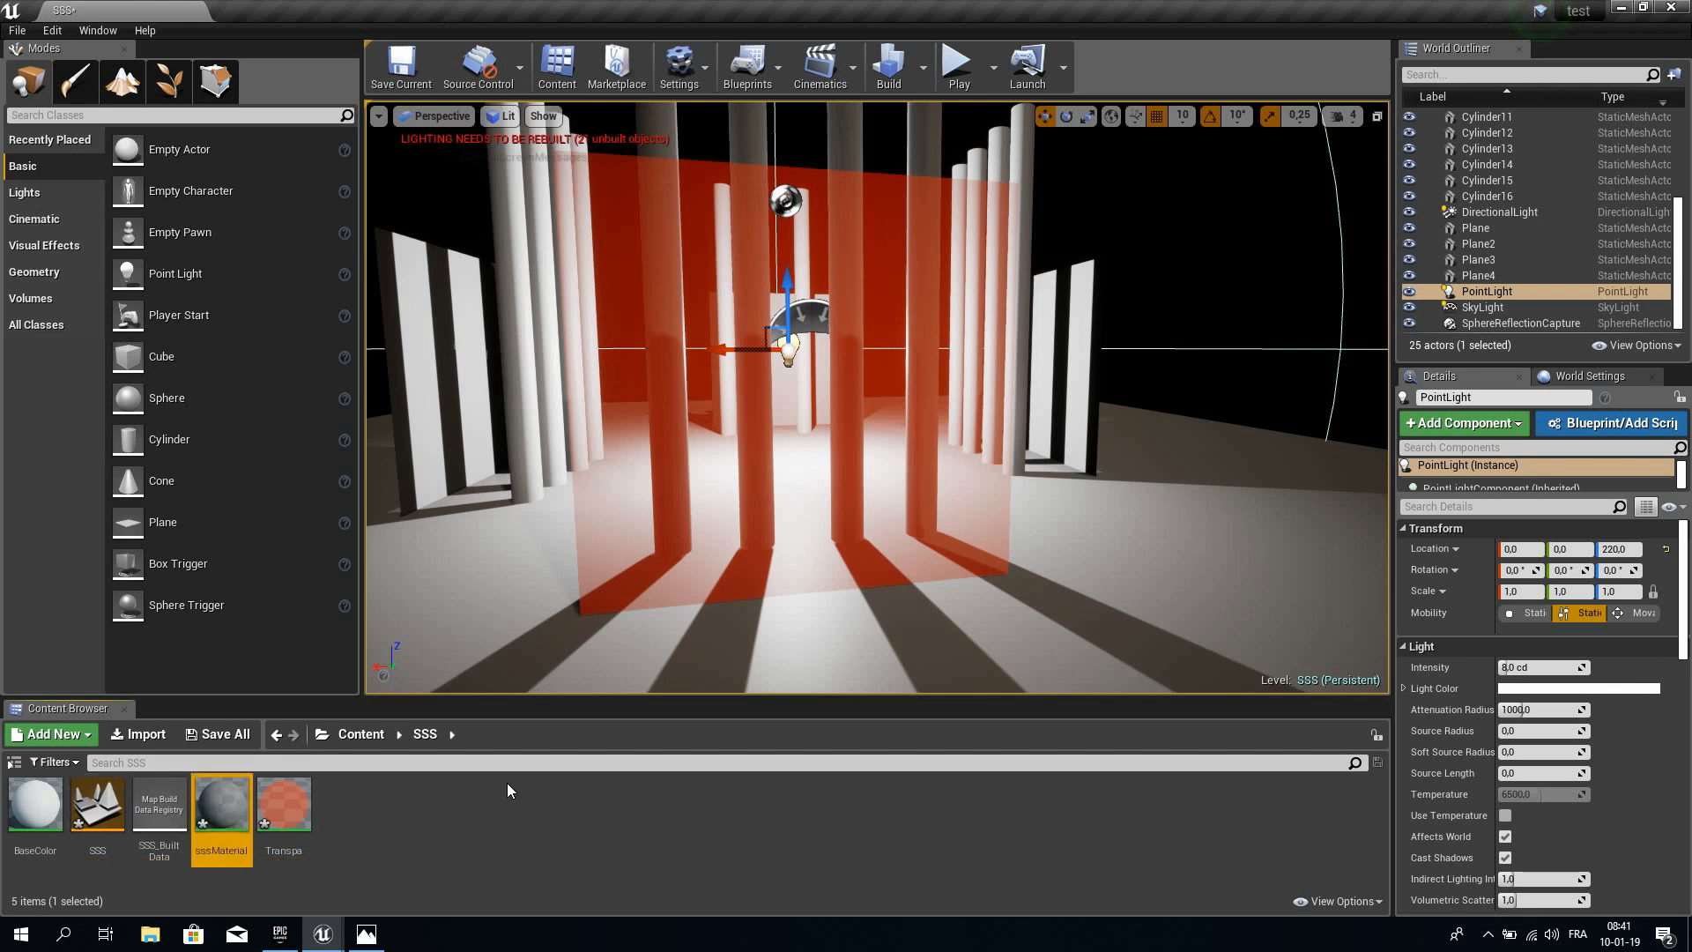
Open sssMaterial, shift its main node to free graph space, and keep its Blend Mode on Opaque.
double_click(220, 802)
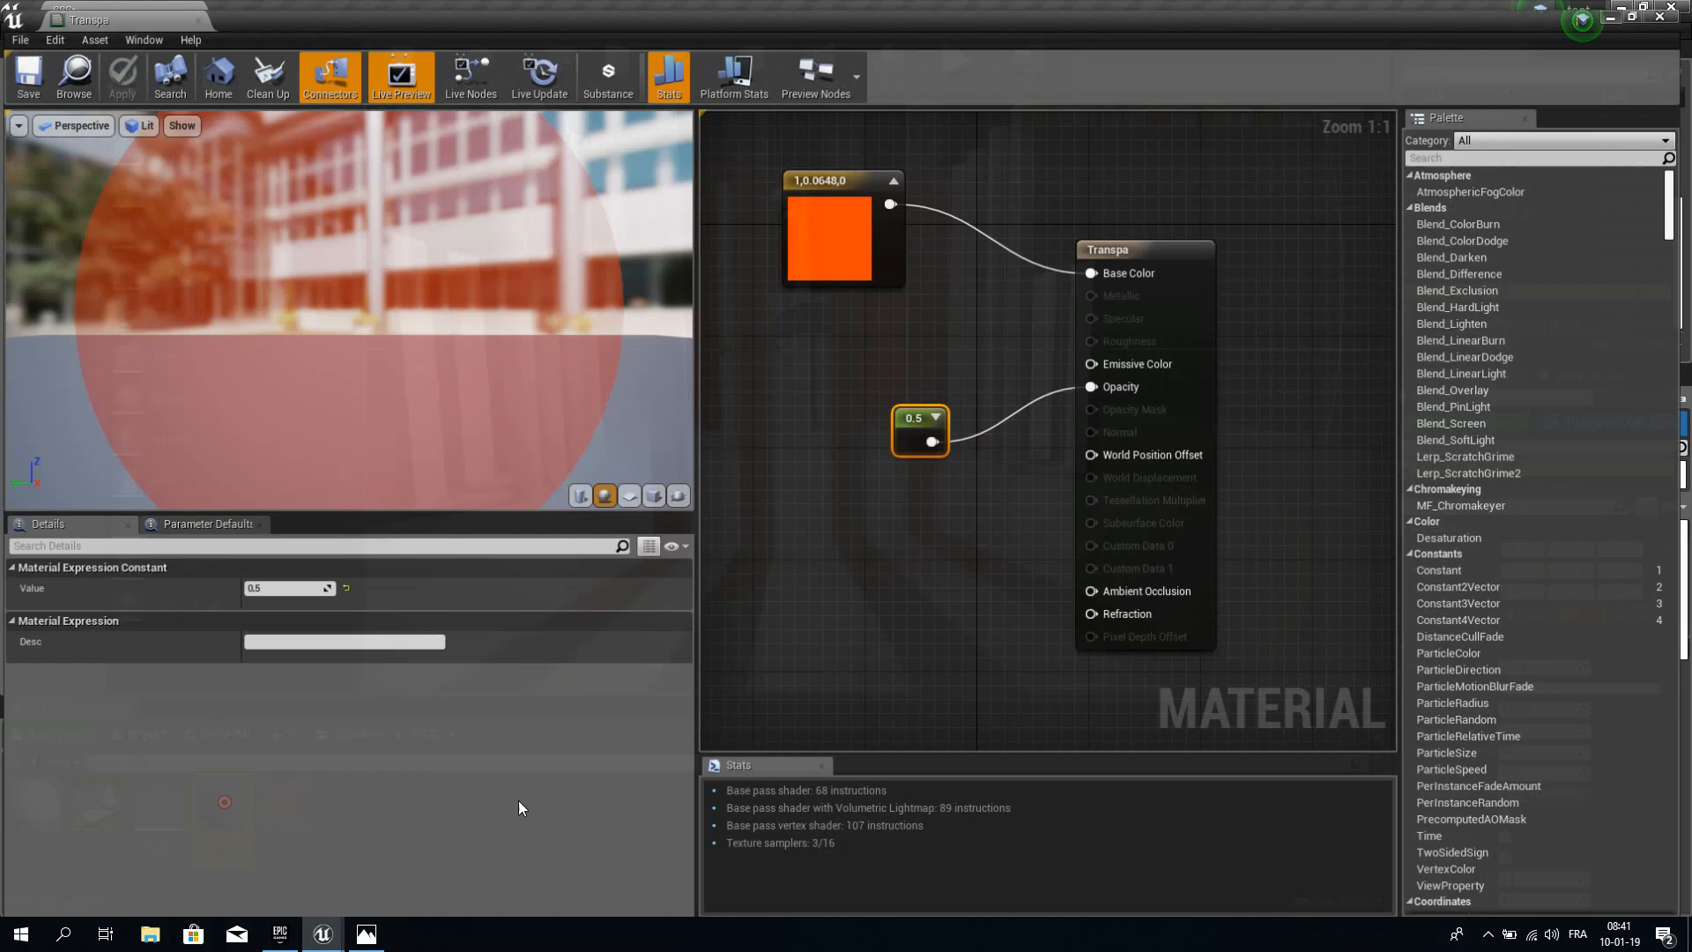
left_click_drag(1074, 229, 1124, 191)
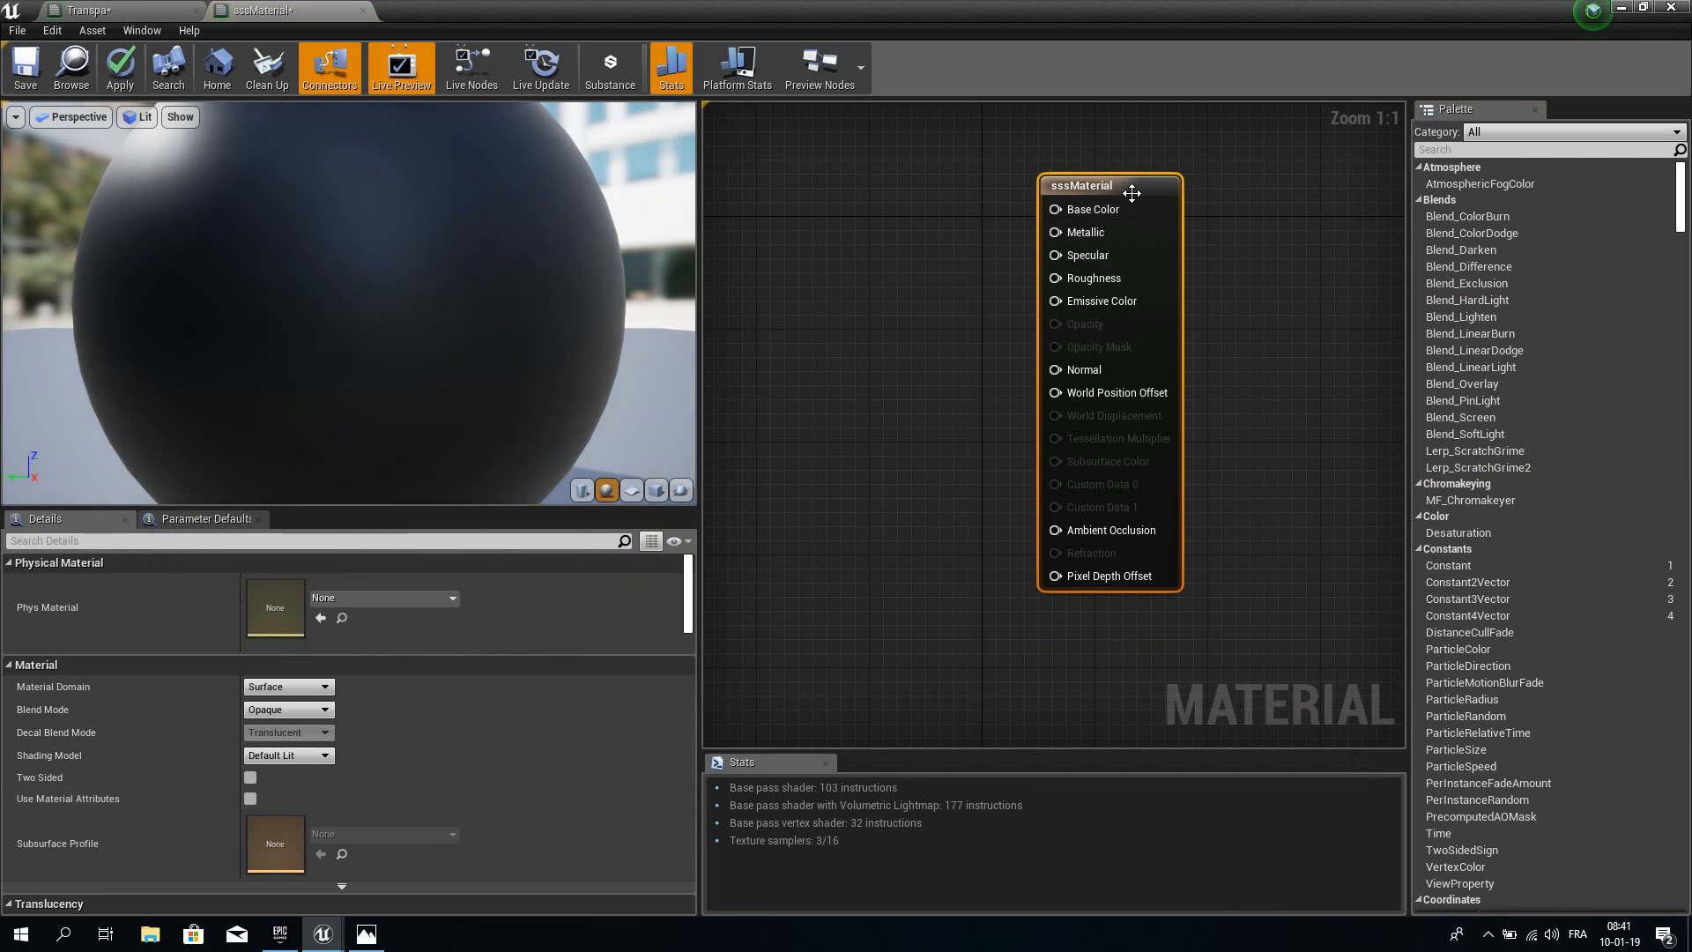
left_click_drag(1125, 187, 1153, 188)
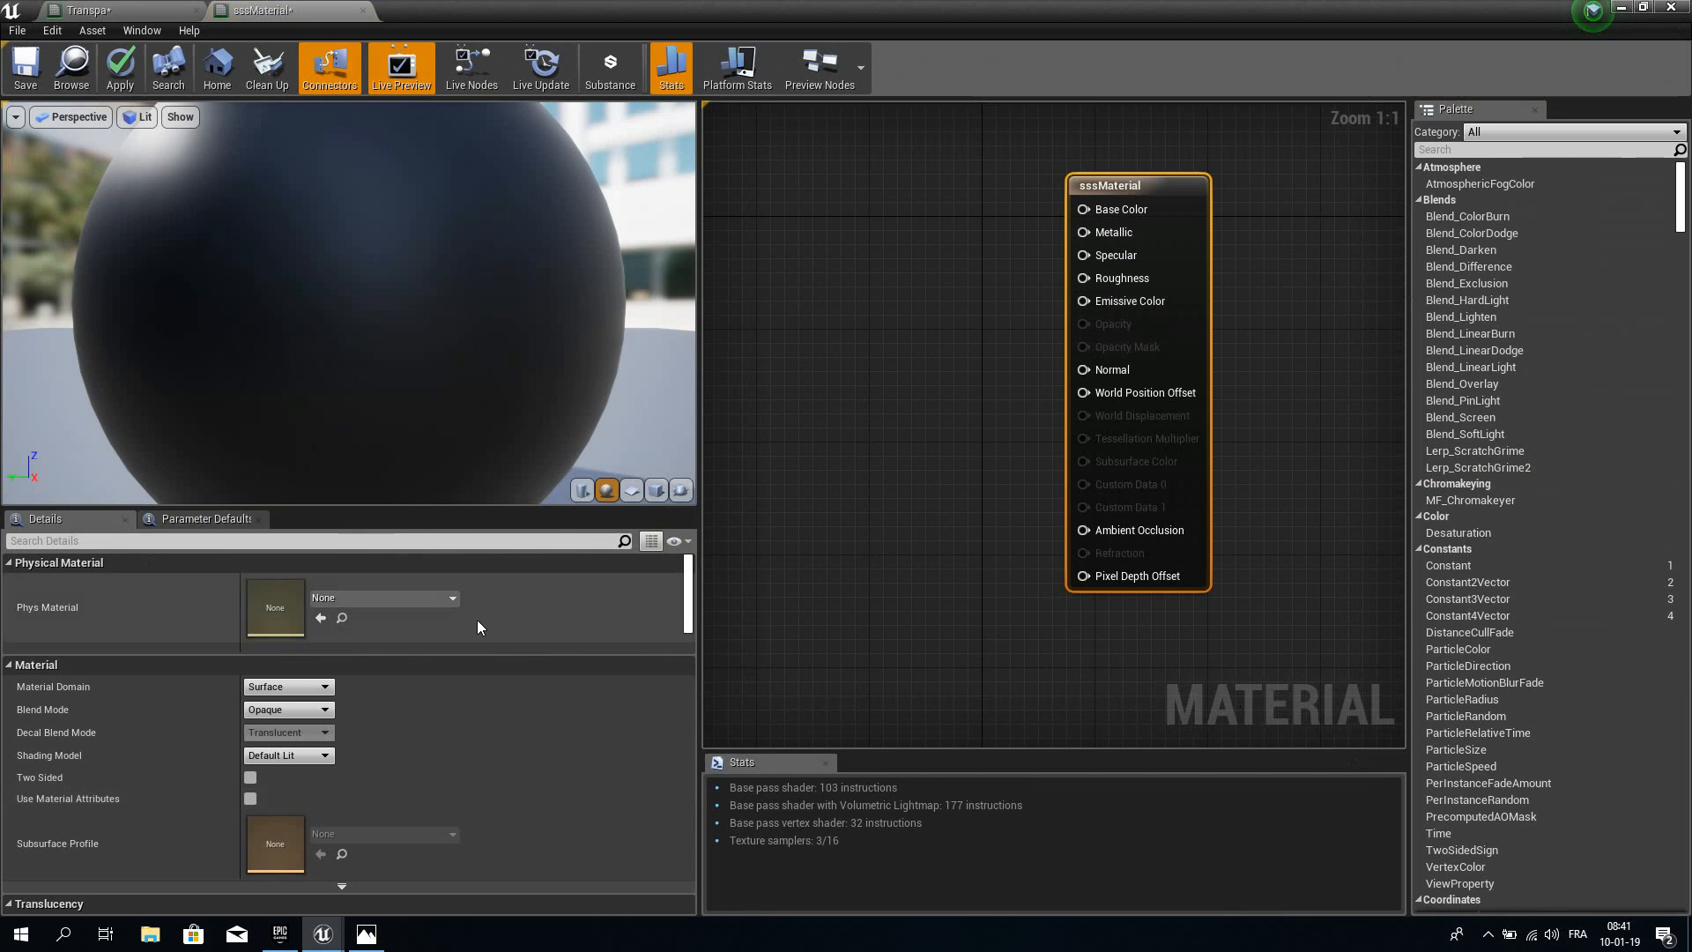
left_click(279, 715)
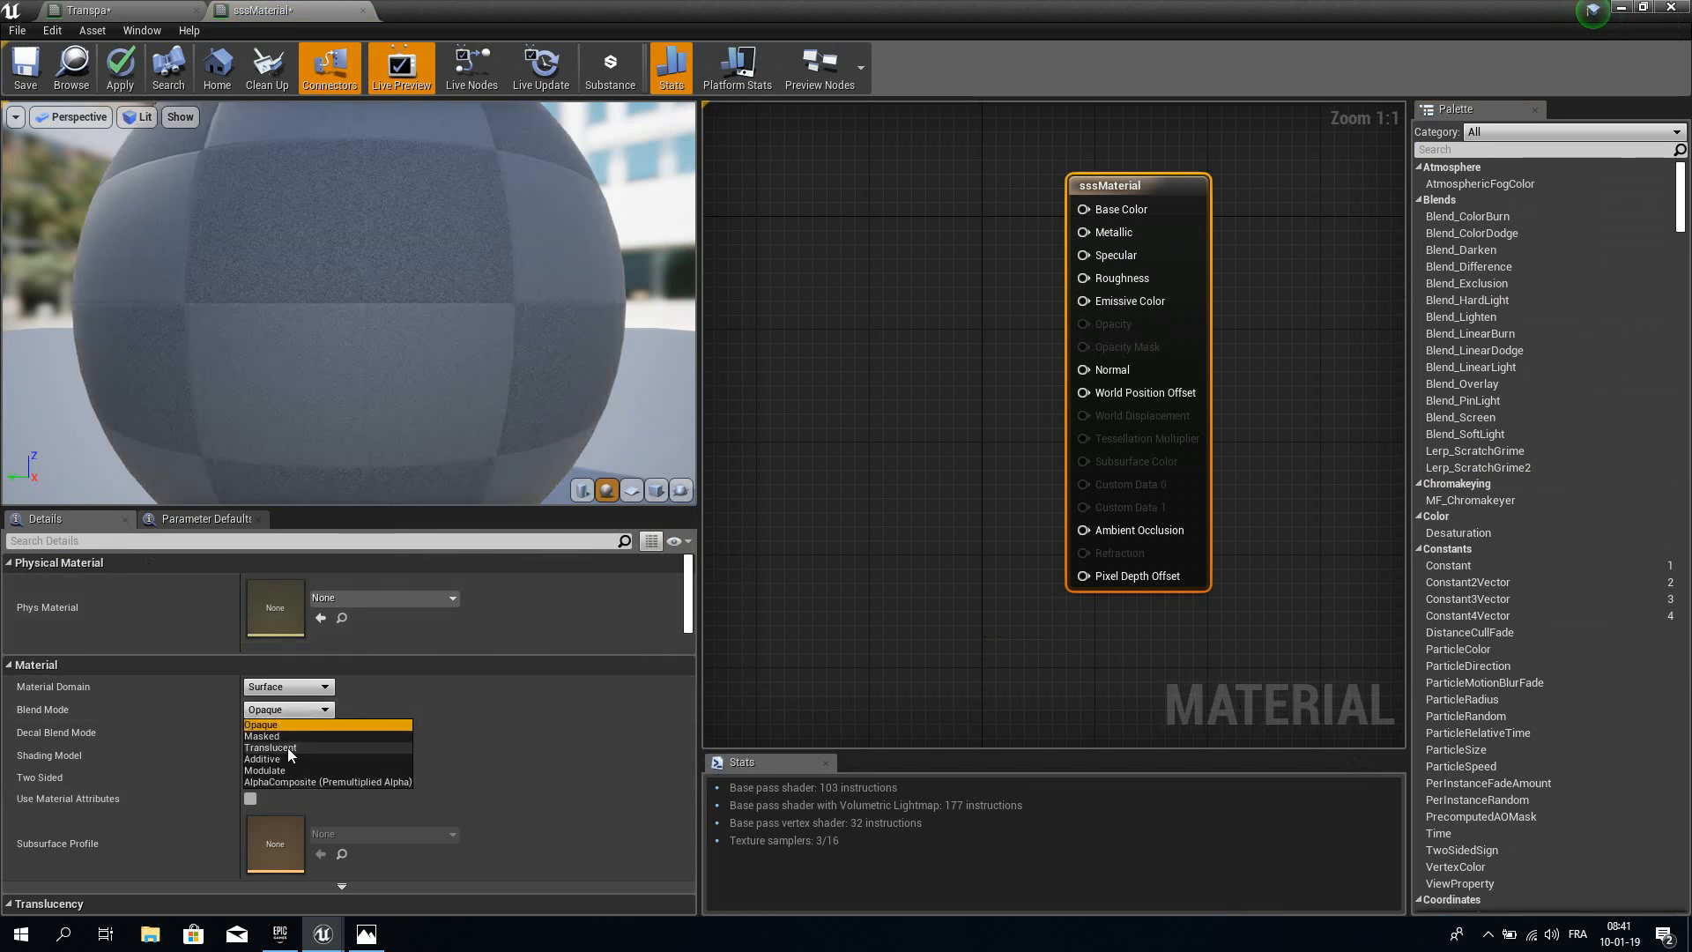
left_click(269, 725)
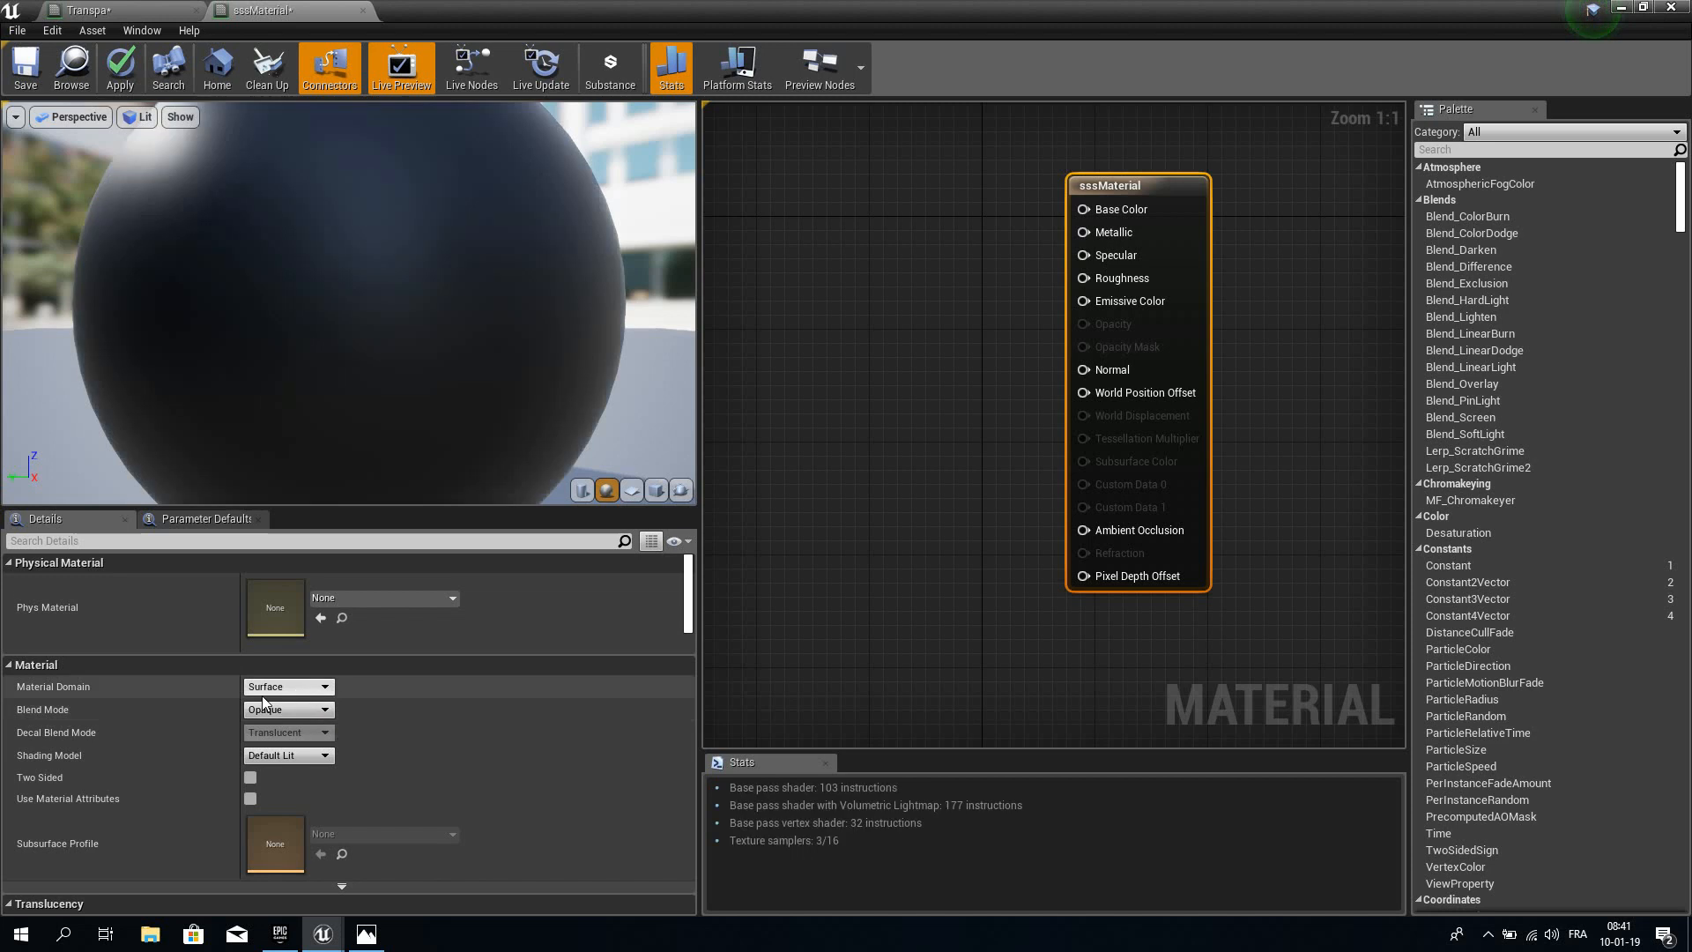
Set sssMaterial's Shading Model to Subsurface and connect a new Constant3Vector to Base Color.
left_click(275, 756)
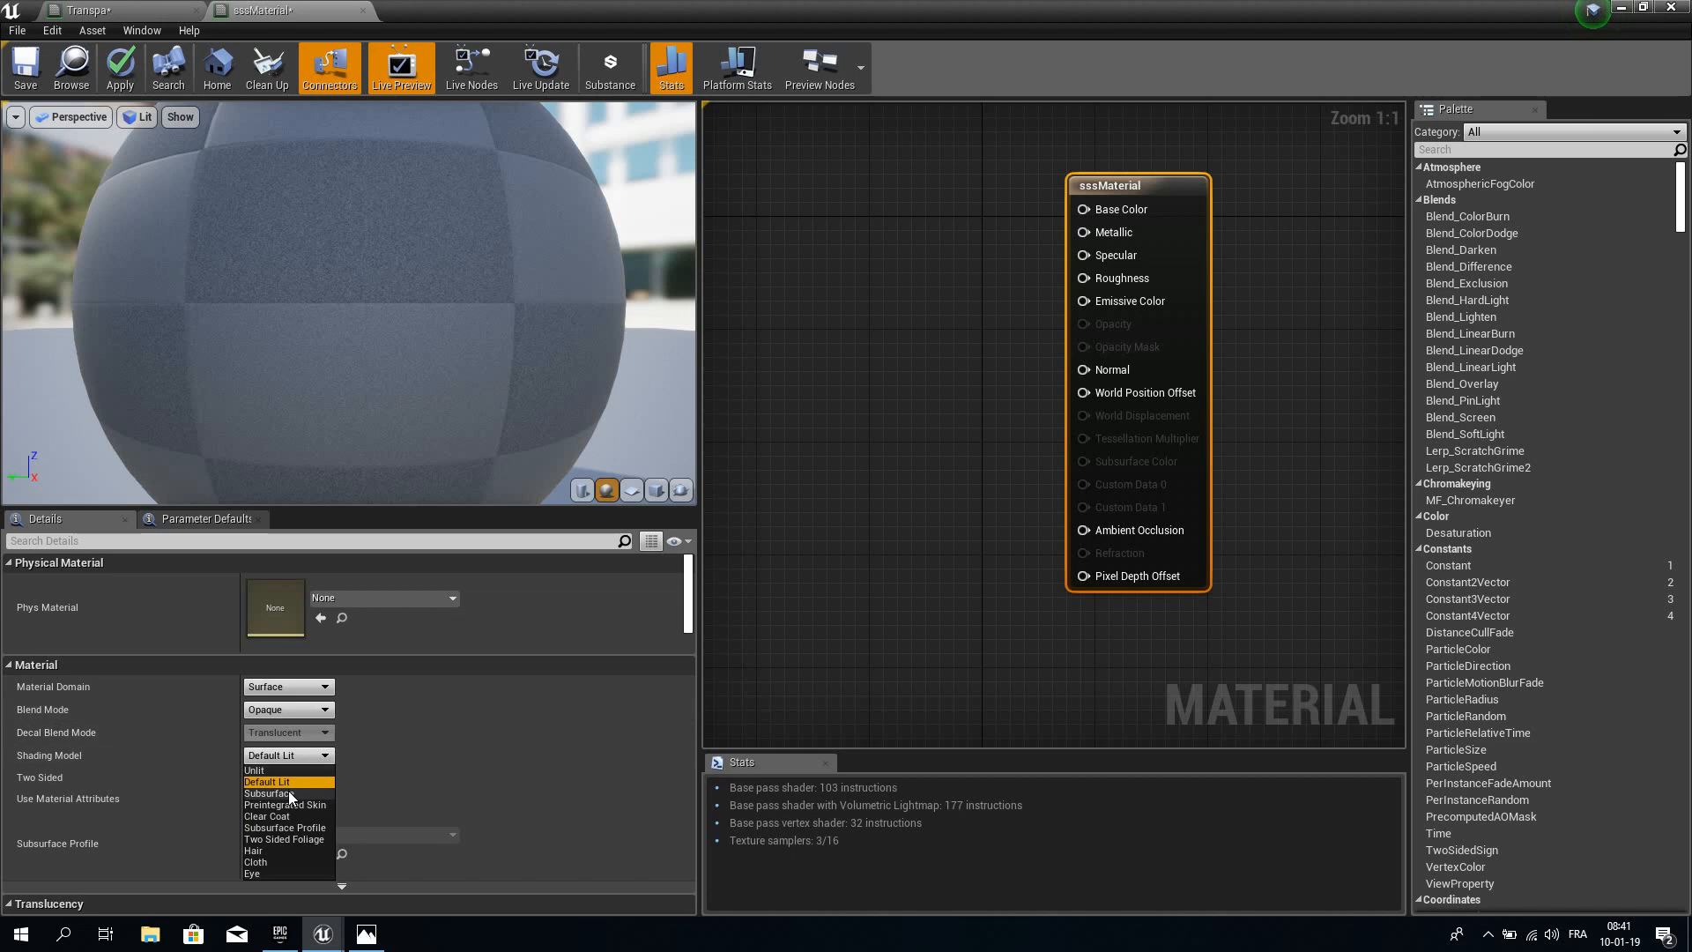
left_click(270, 793)
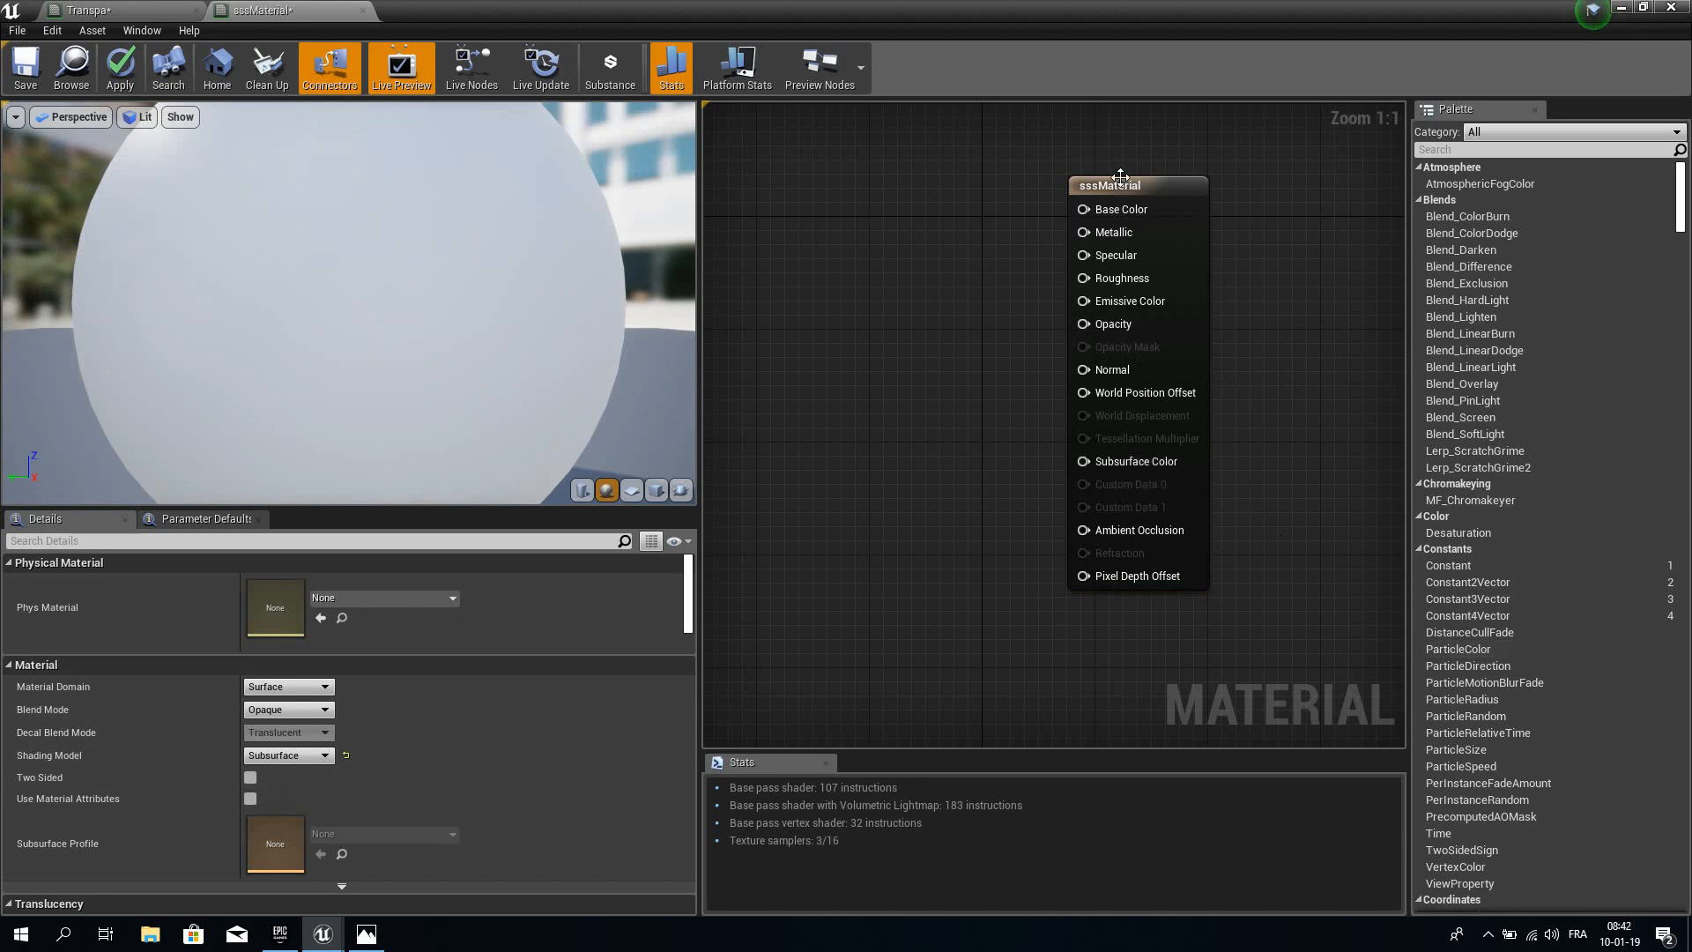
left_click_drag(1120, 177, 891, 273)
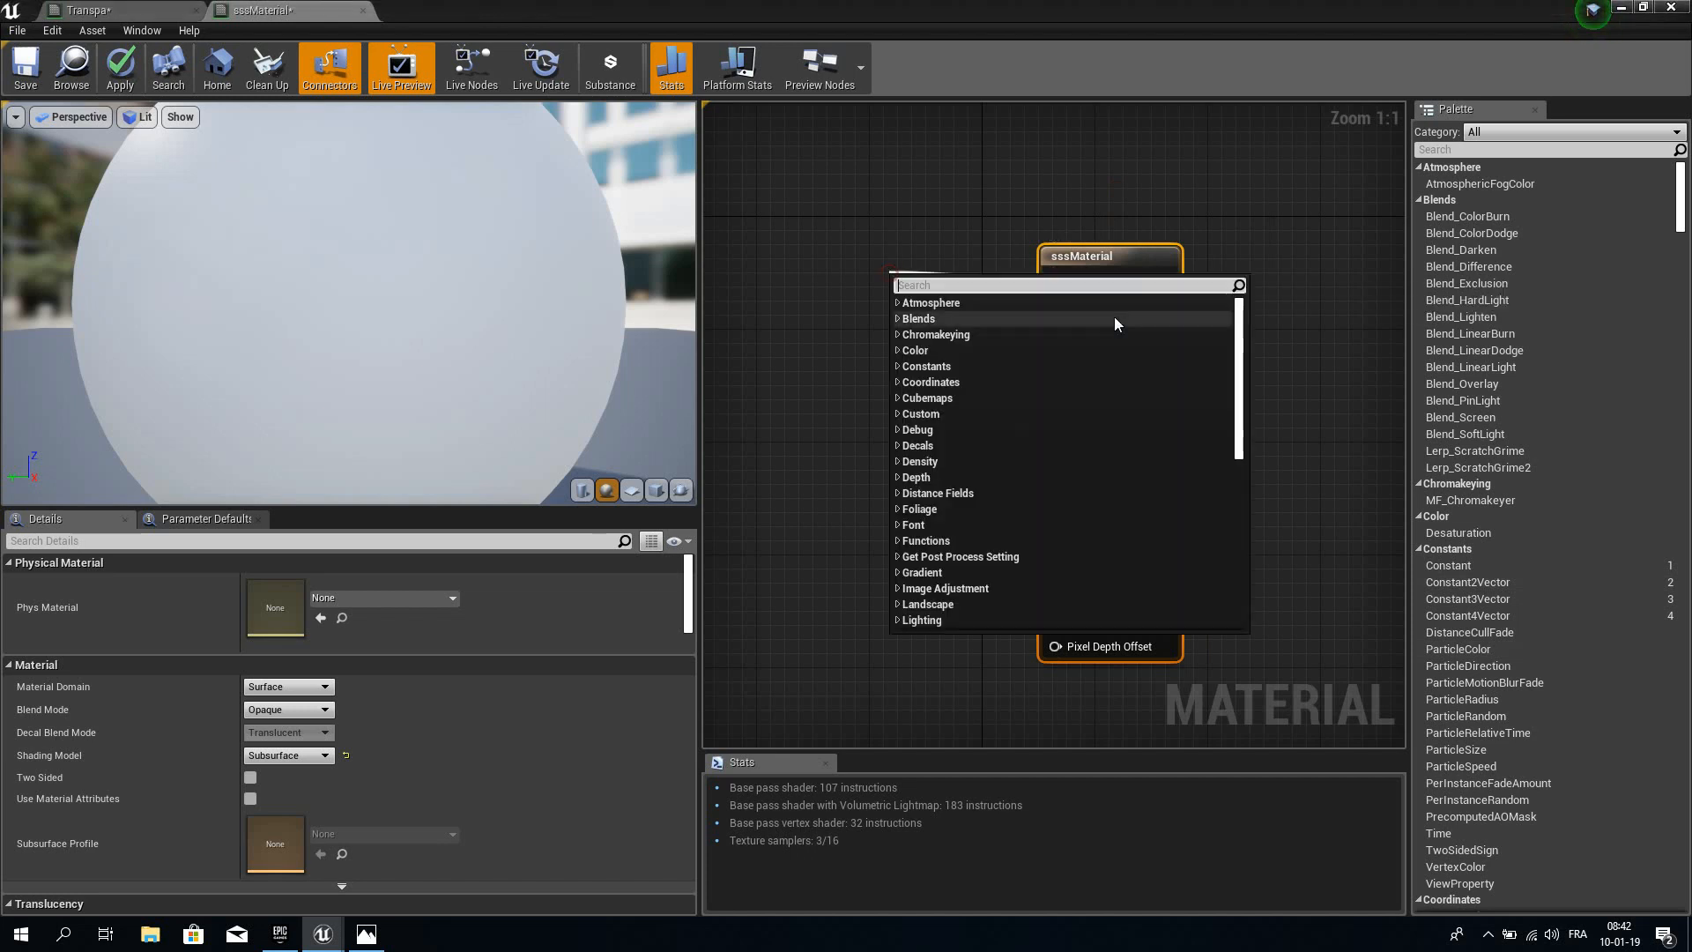
left_click(897, 366)
left_click(934, 413)
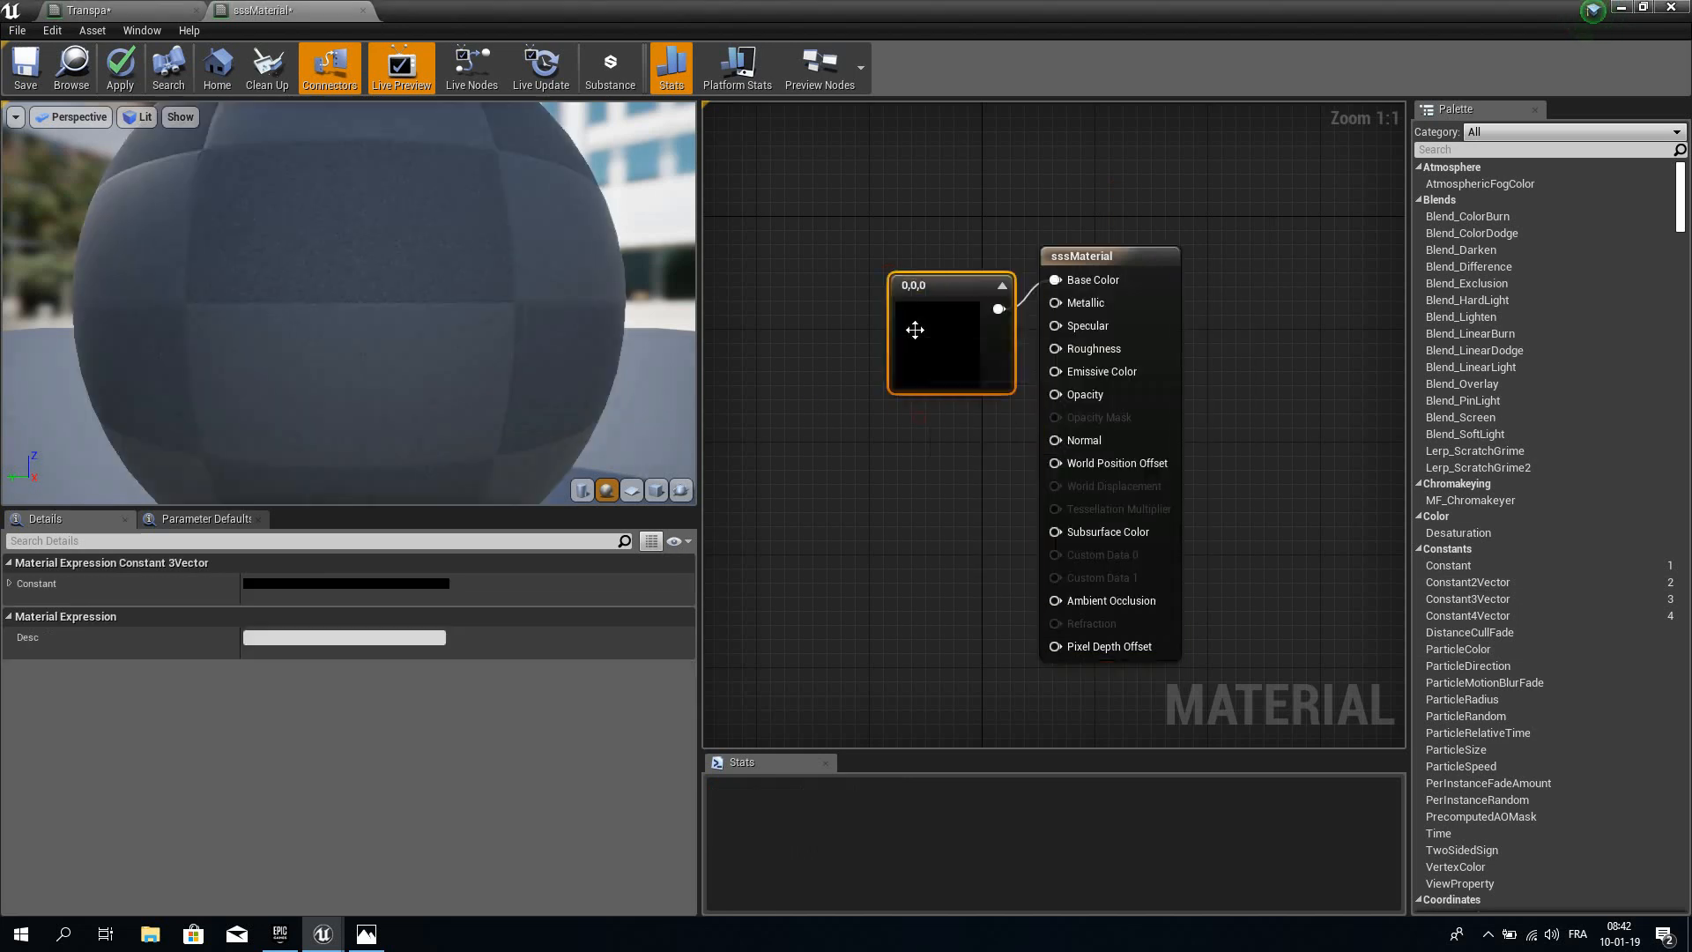
Set the Base Color vector to a pale cream of about 1, 0.863, 0.535 and move its node farther from the main node.
left_click_drag(914, 328, 841, 320)
double_click(845, 323)
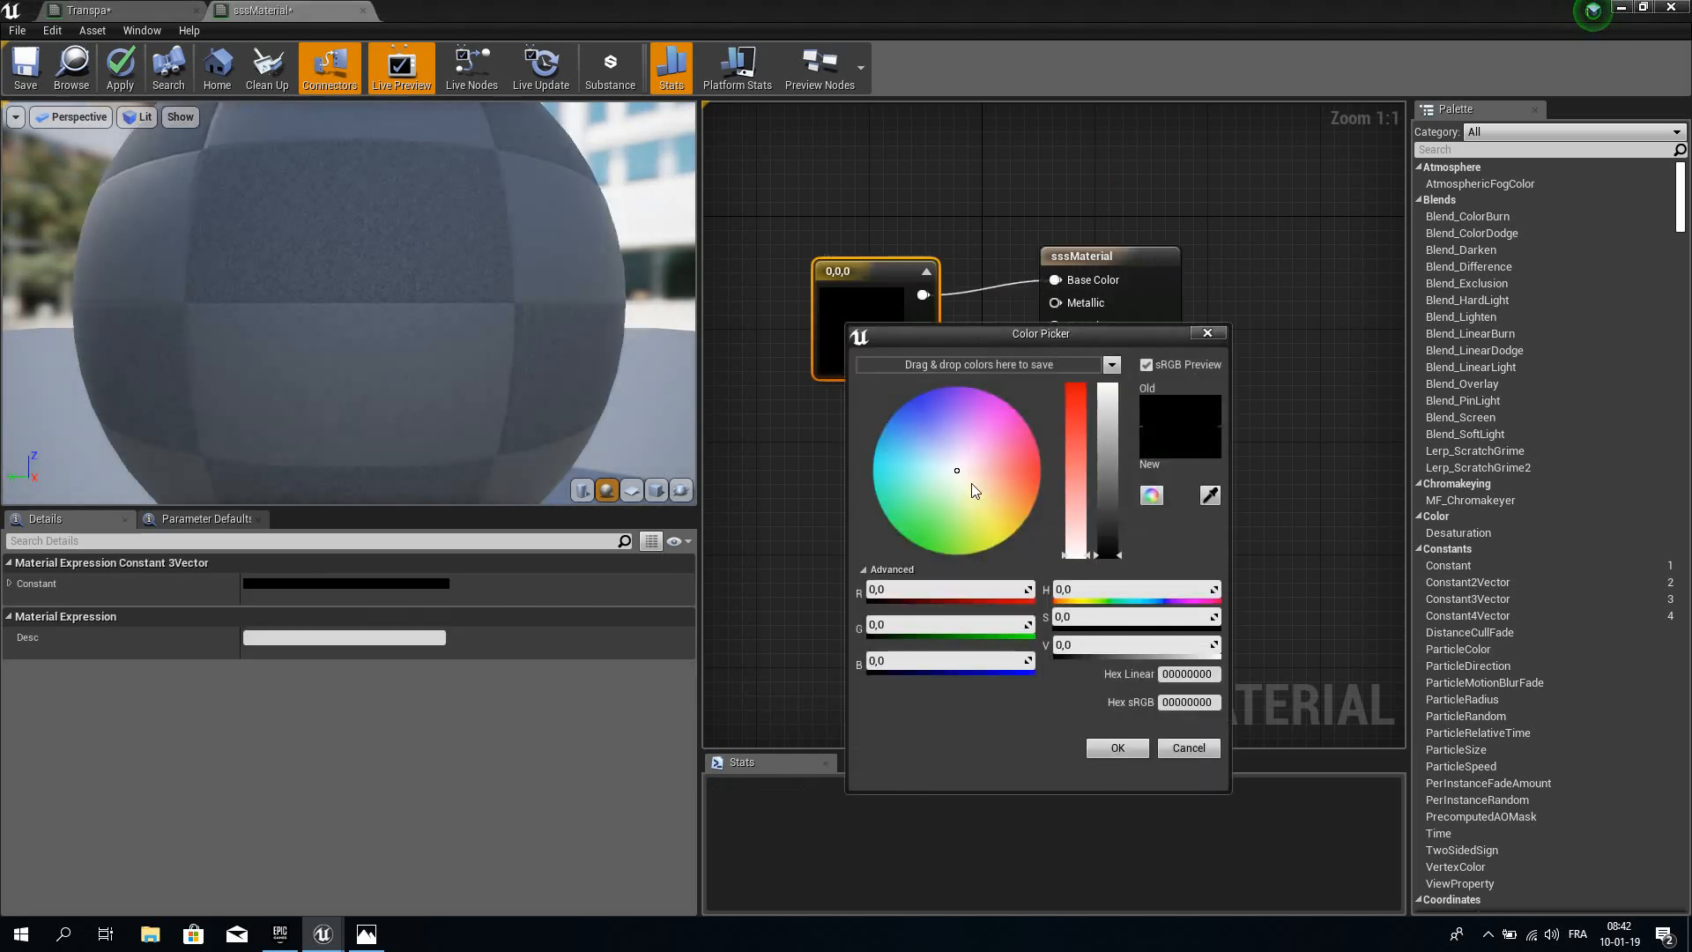
left_click(972, 483)
left_click_drag(1108, 488, 1112, 357)
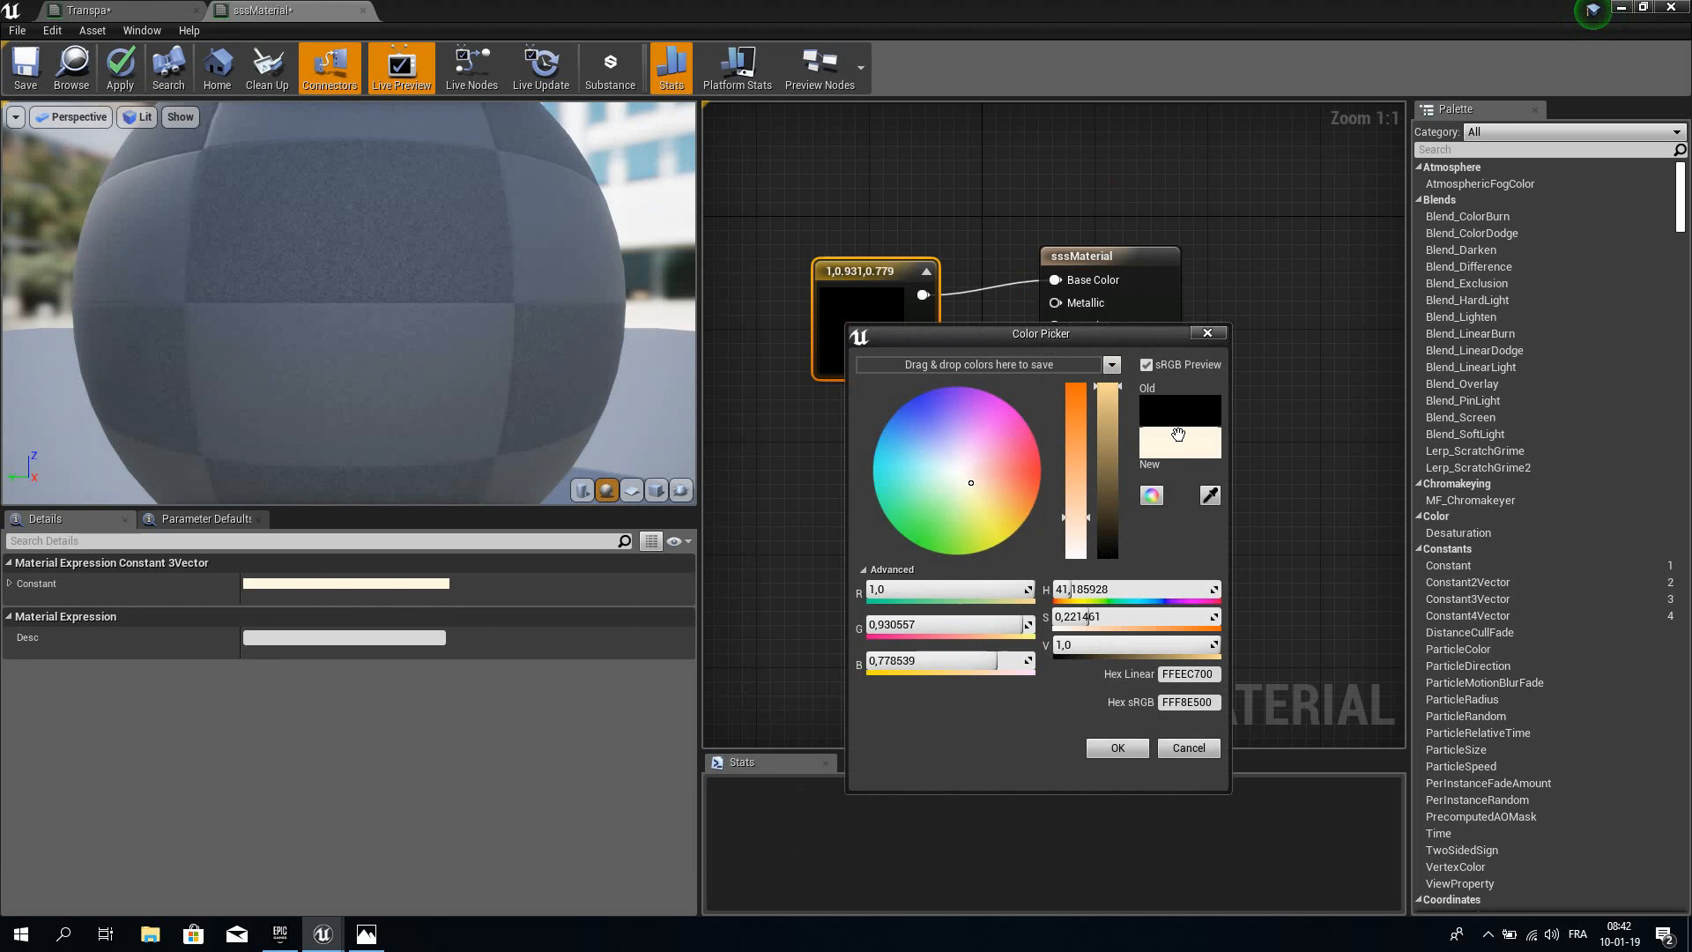
left_click_drag(975, 483, 986, 497)
left_click(1117, 748)
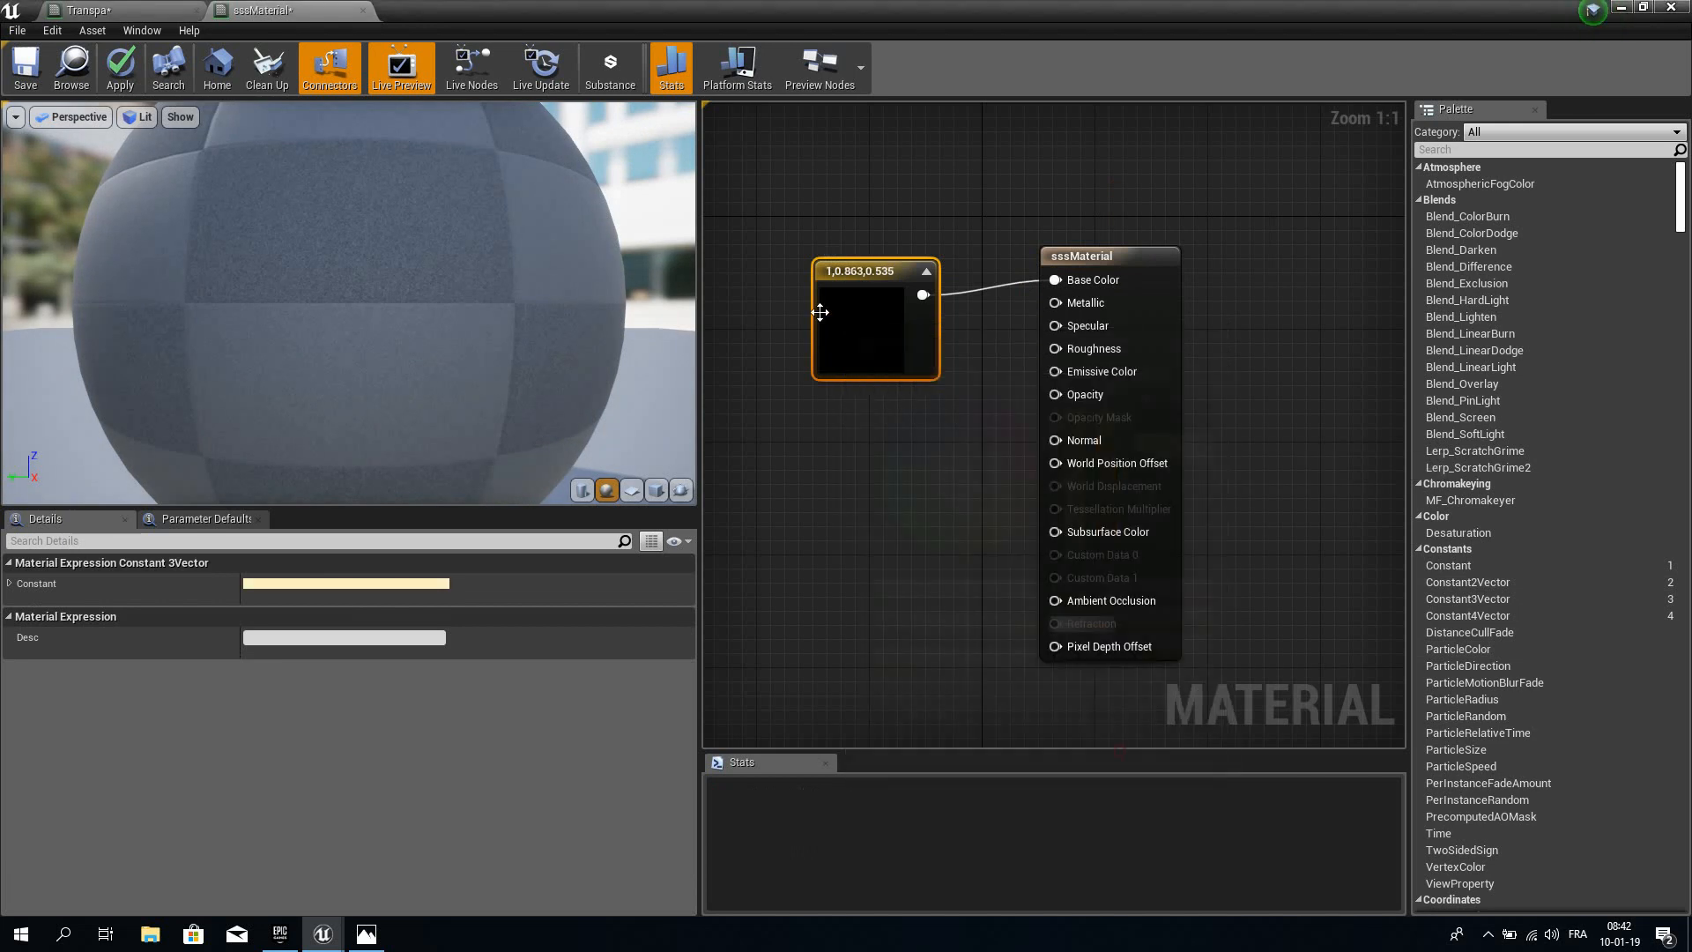
left_click_drag(868, 271, 826, 215)
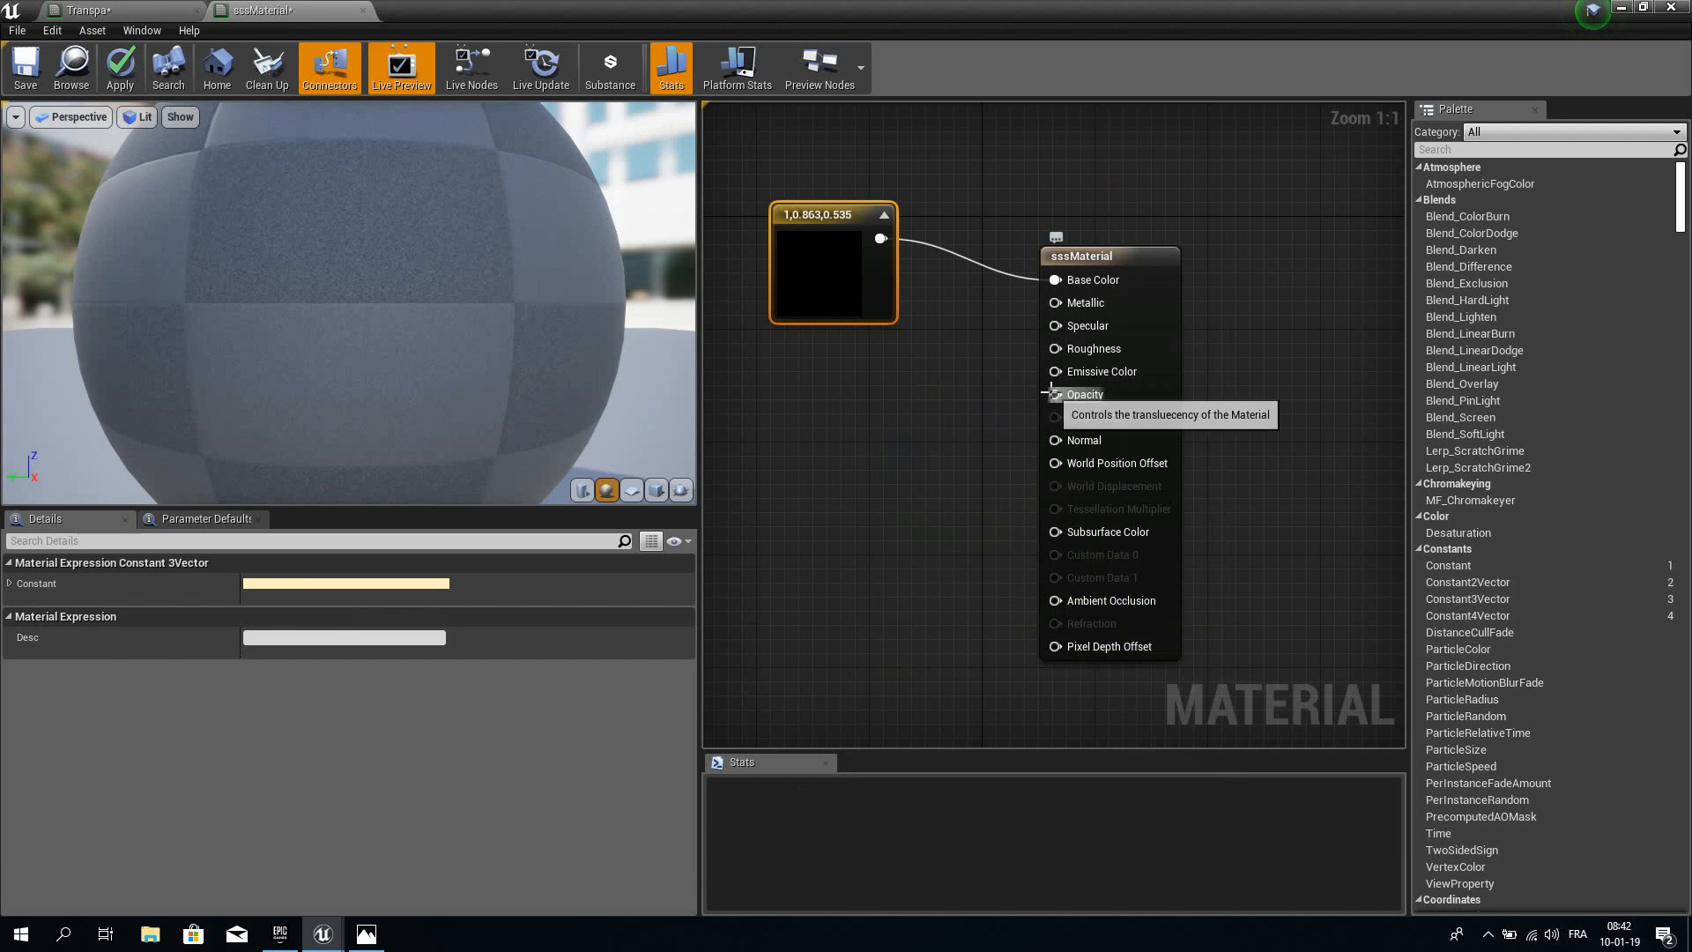
Connect a new Constant node to Opacity and set its value to 0.5.
left_click_drag(1055, 394, 939, 412)
left_click(957, 501)
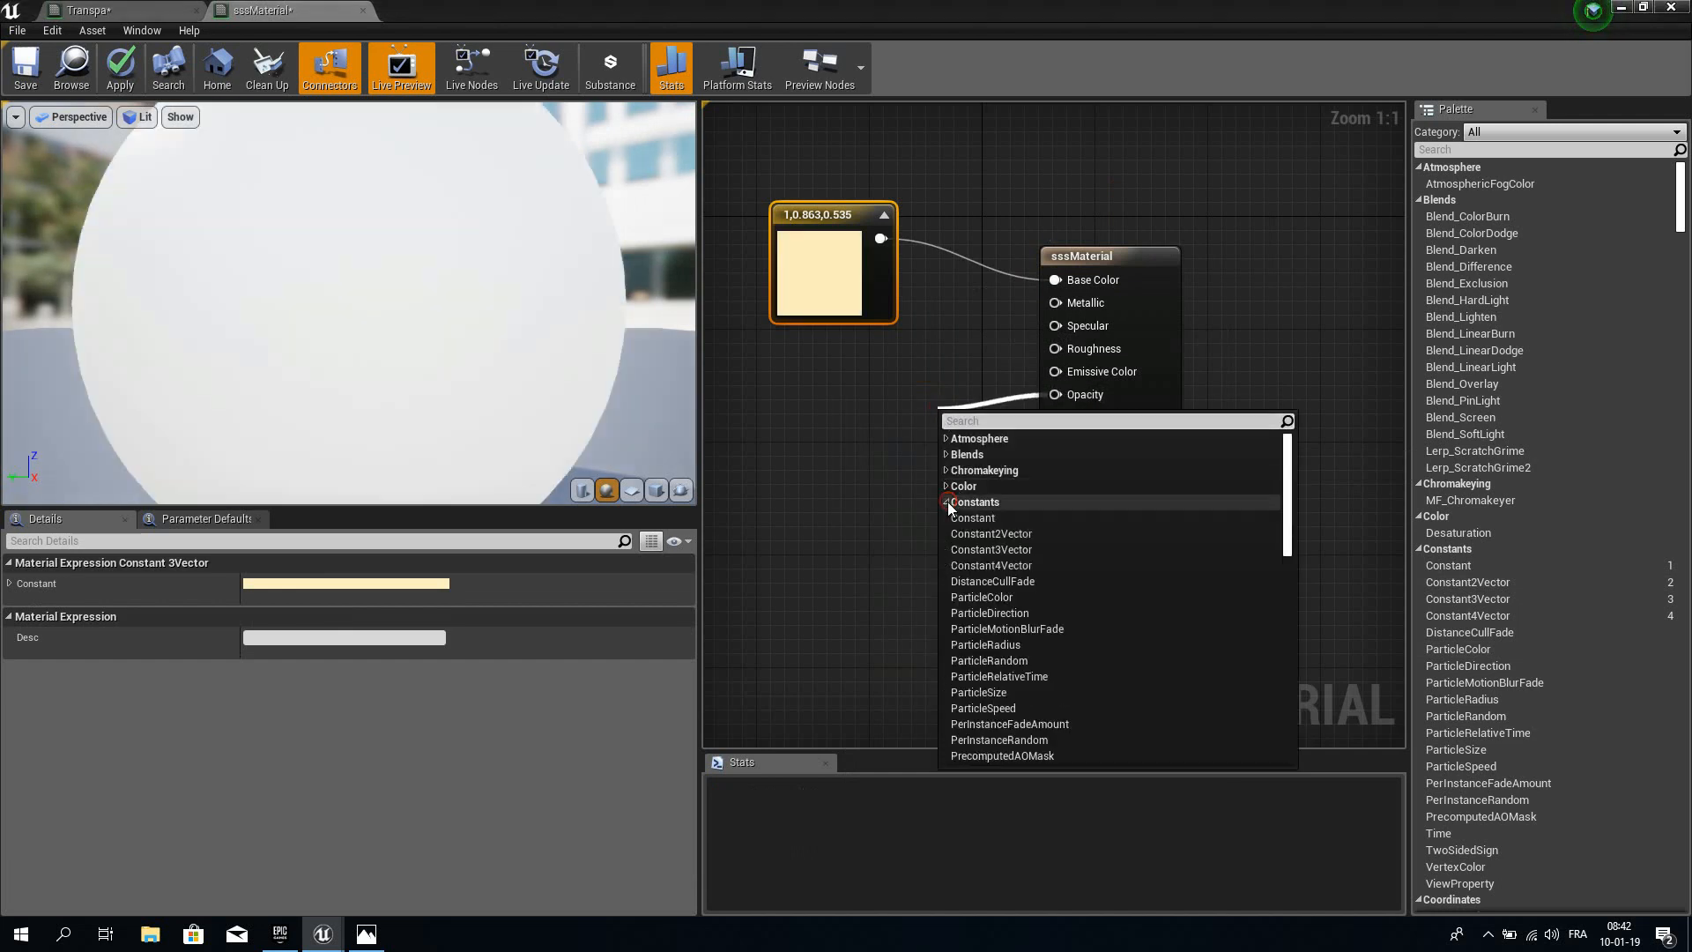
left_click(973, 519)
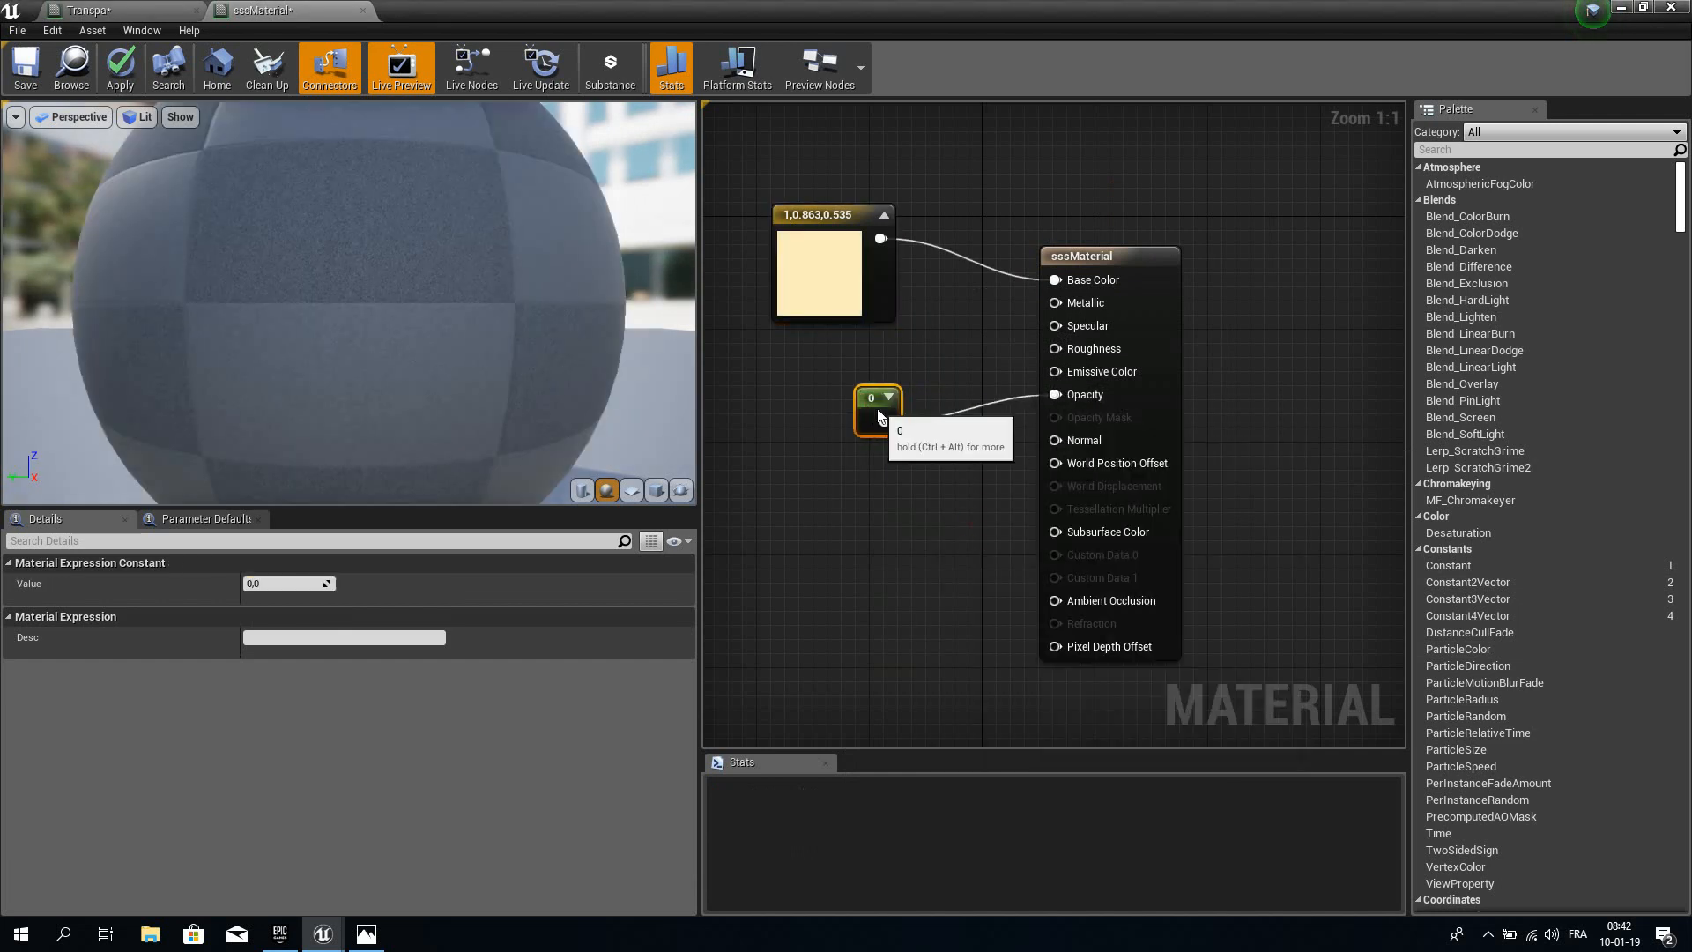
left_click(299, 583)
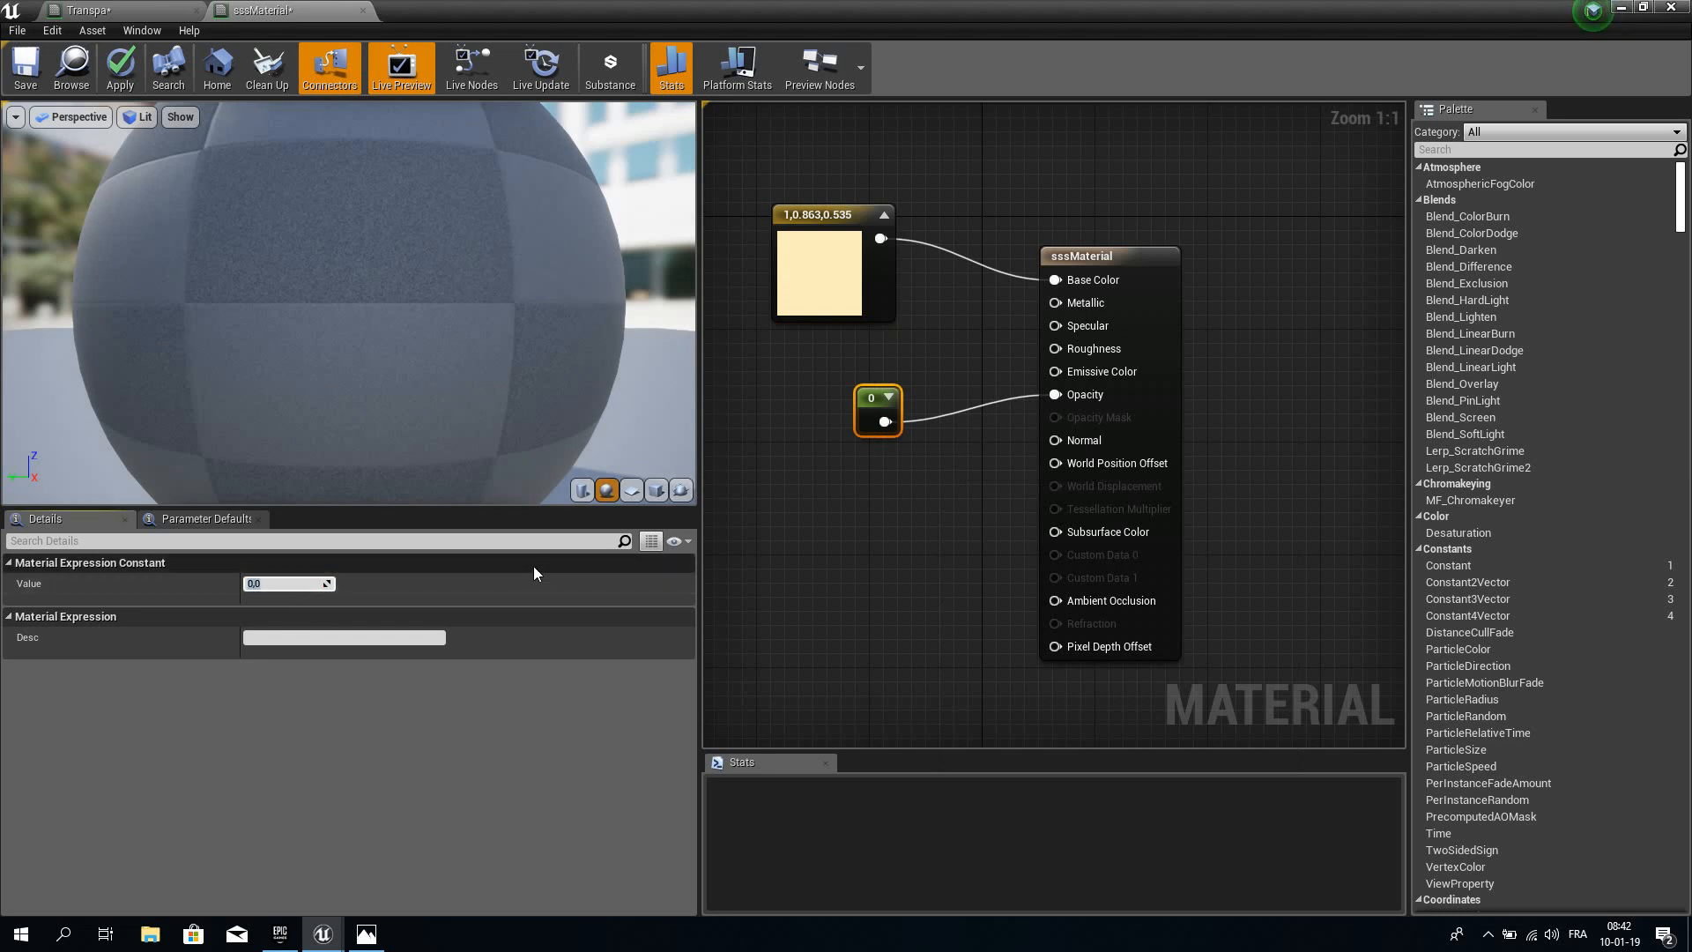
type("0,5")
key("Return")
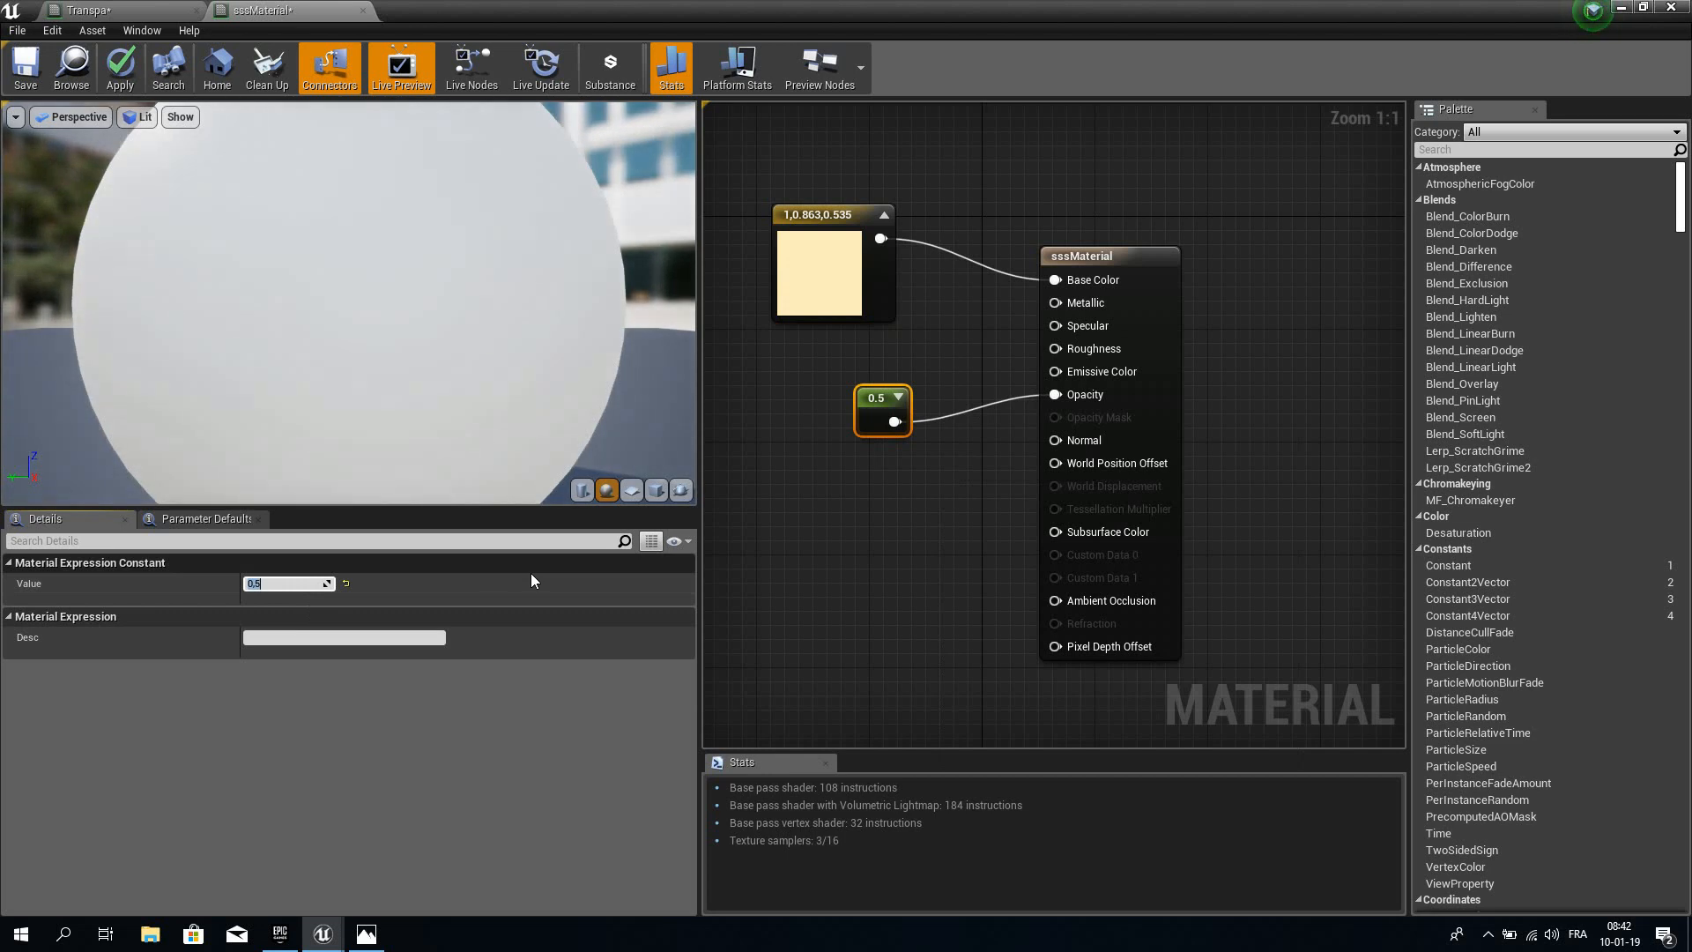
Examine SSS.jpg in the Photos app, return to the material graph, and move the cream vector node level with Base Color.
left_click(368, 928)
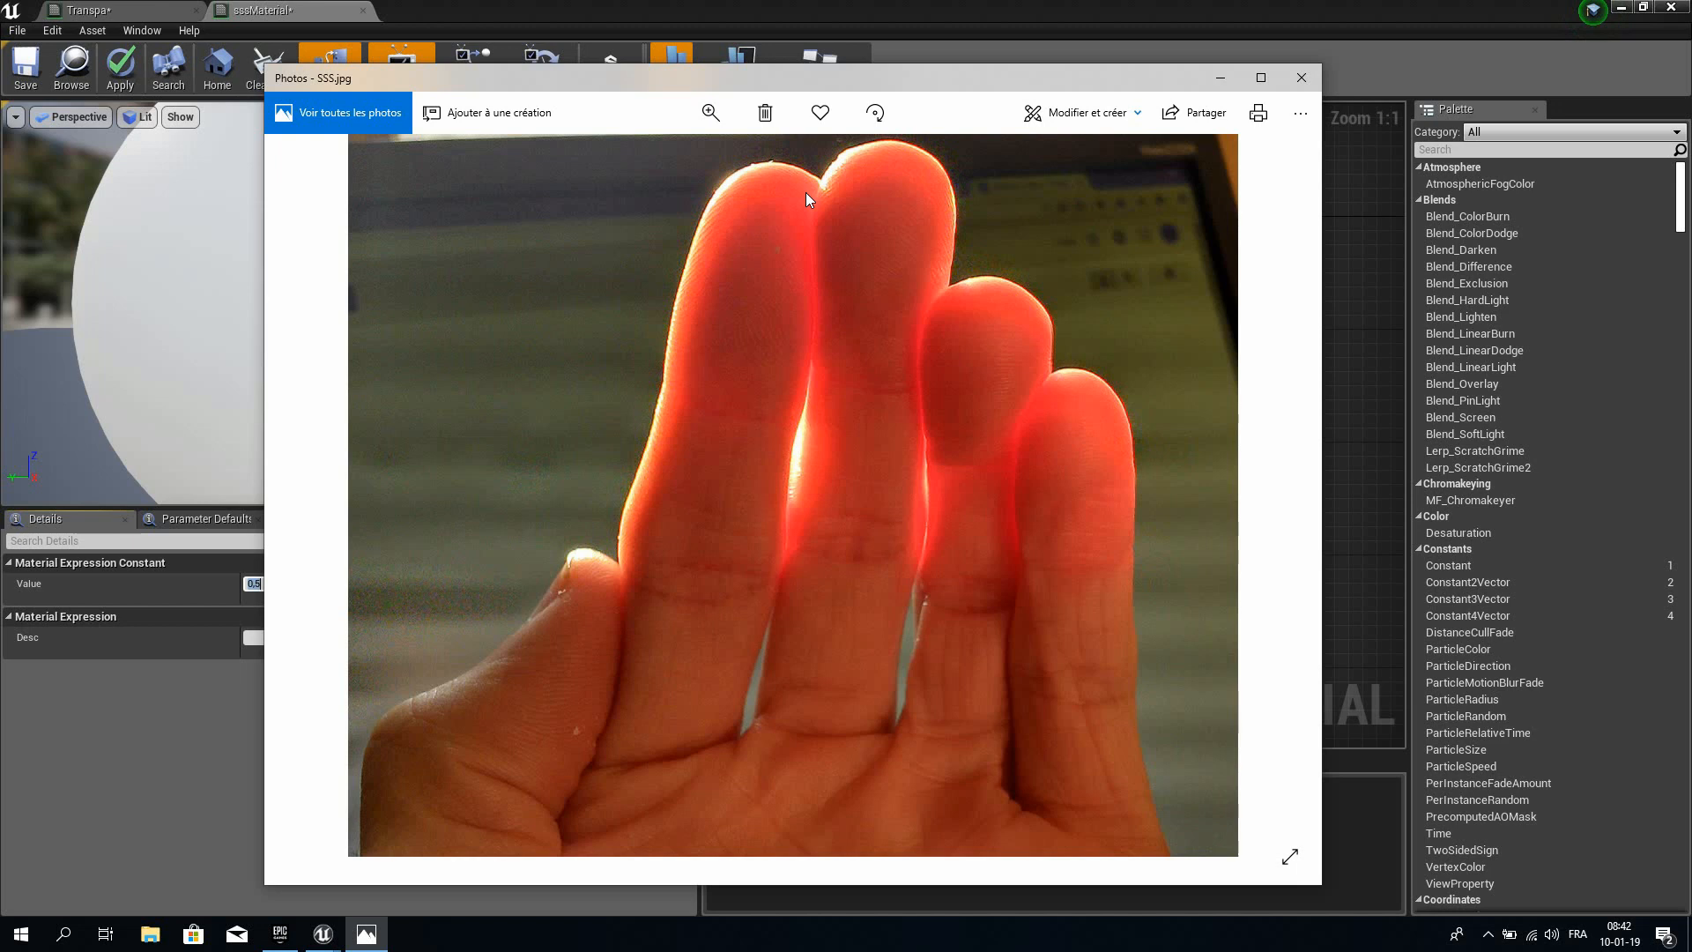
left_click(1220, 77)
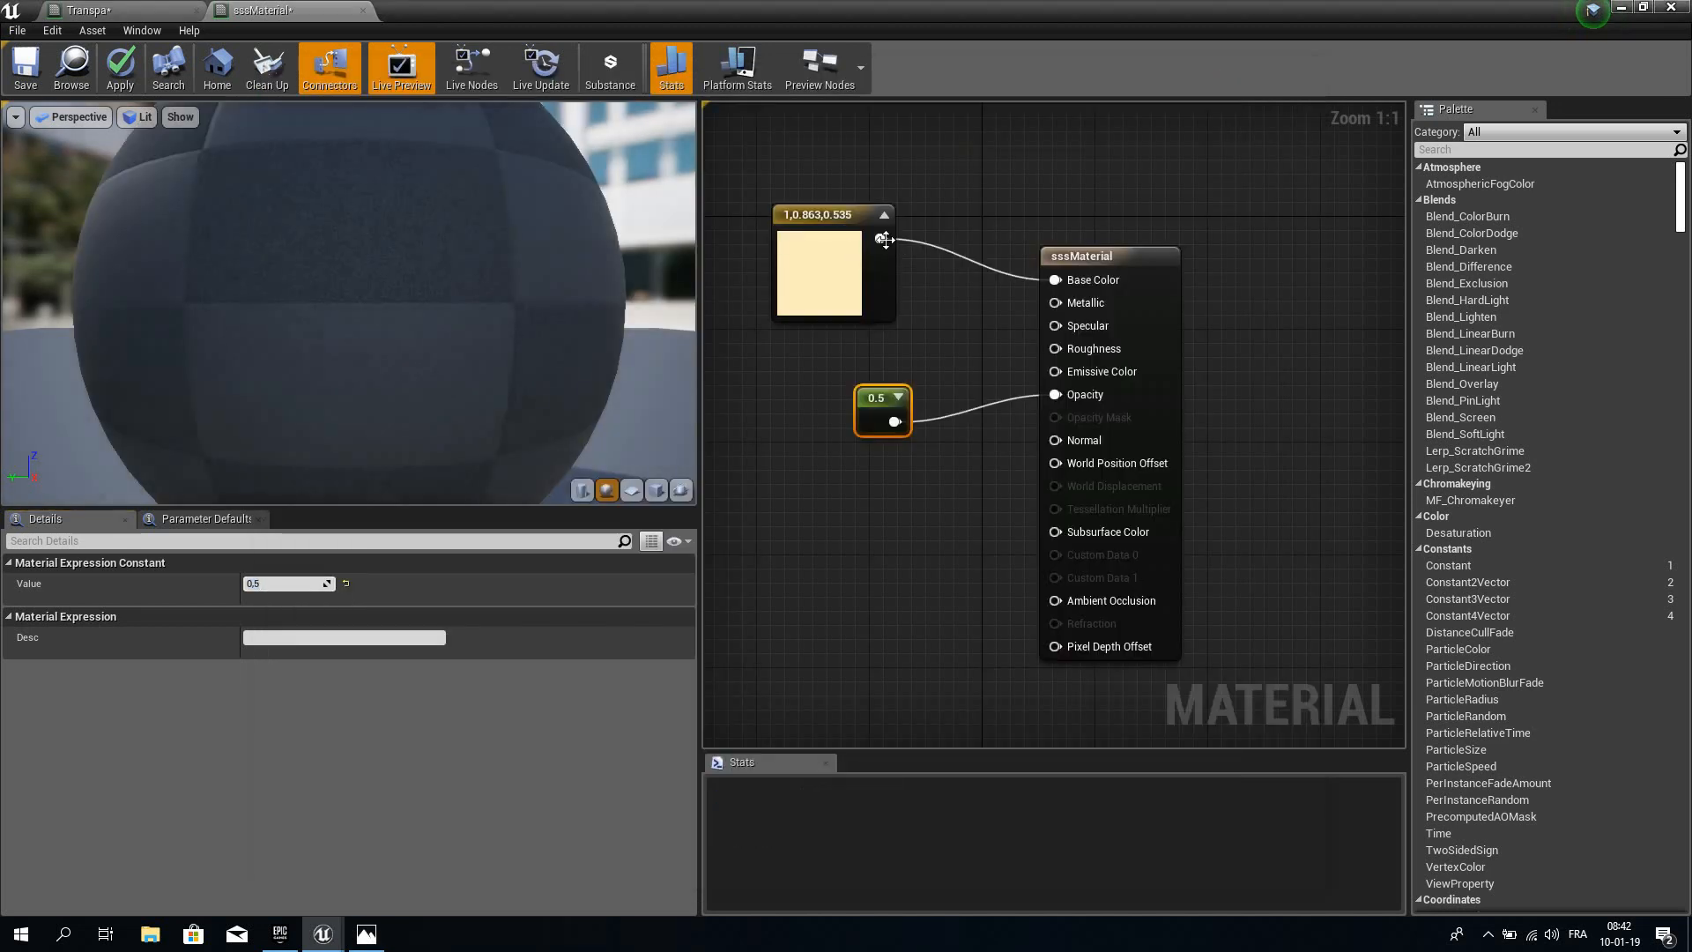
left_click_drag(842, 247, 773, 290)
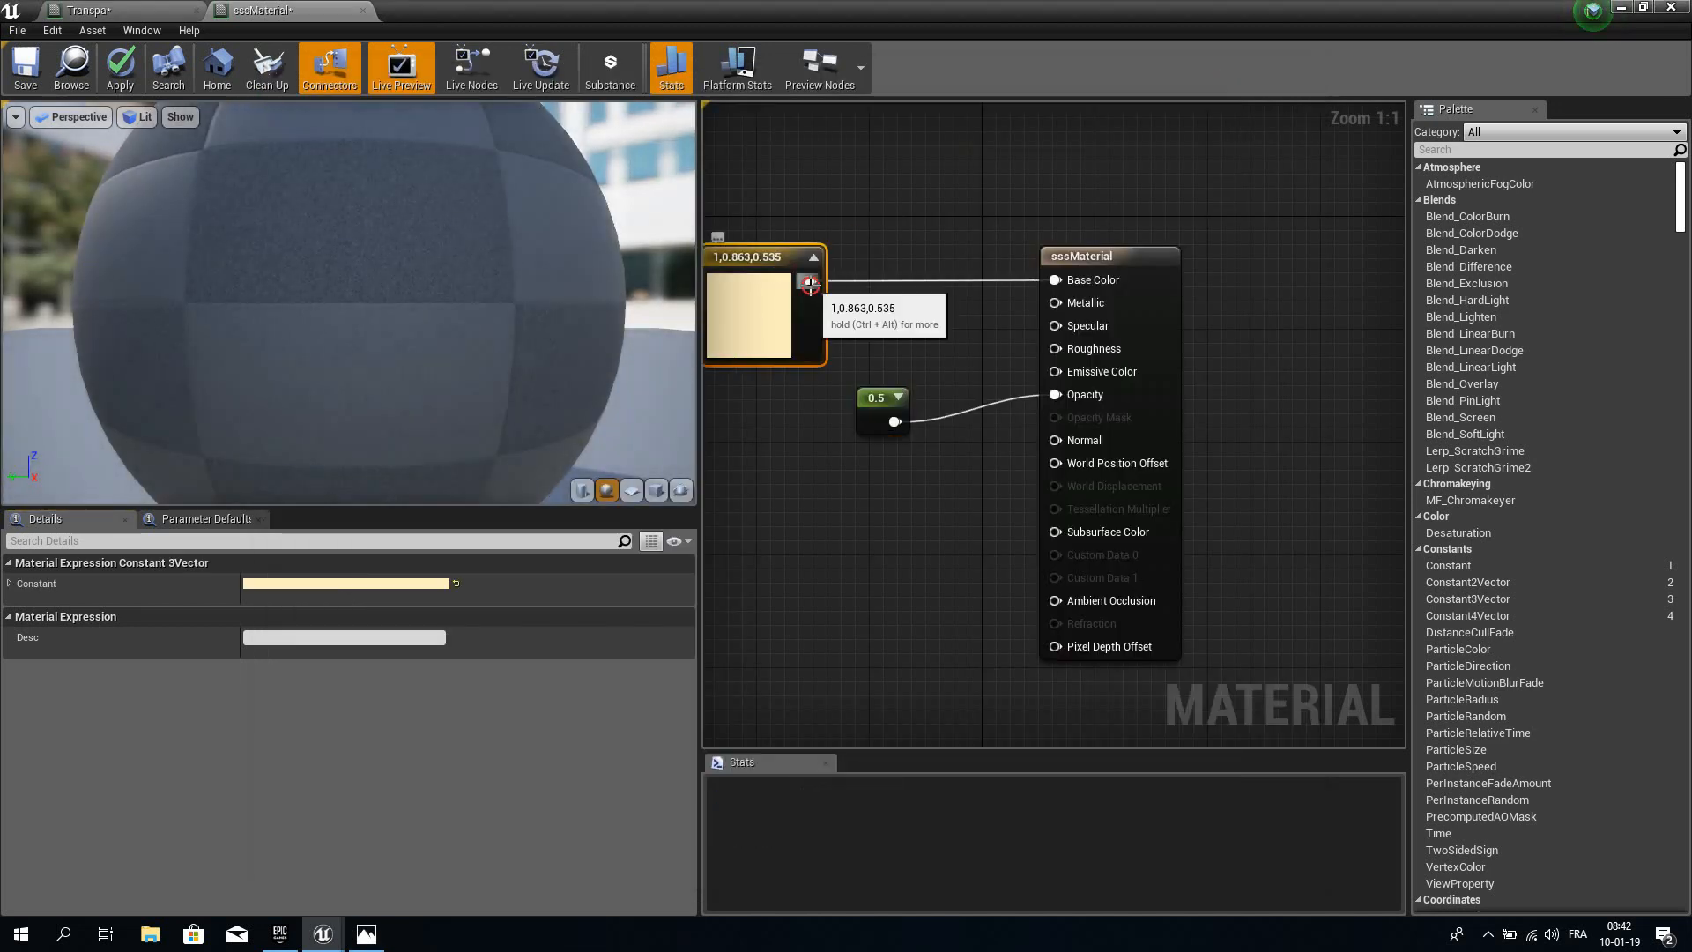
left_click_drag(891, 450, 914, 293)
left_click(945, 173)
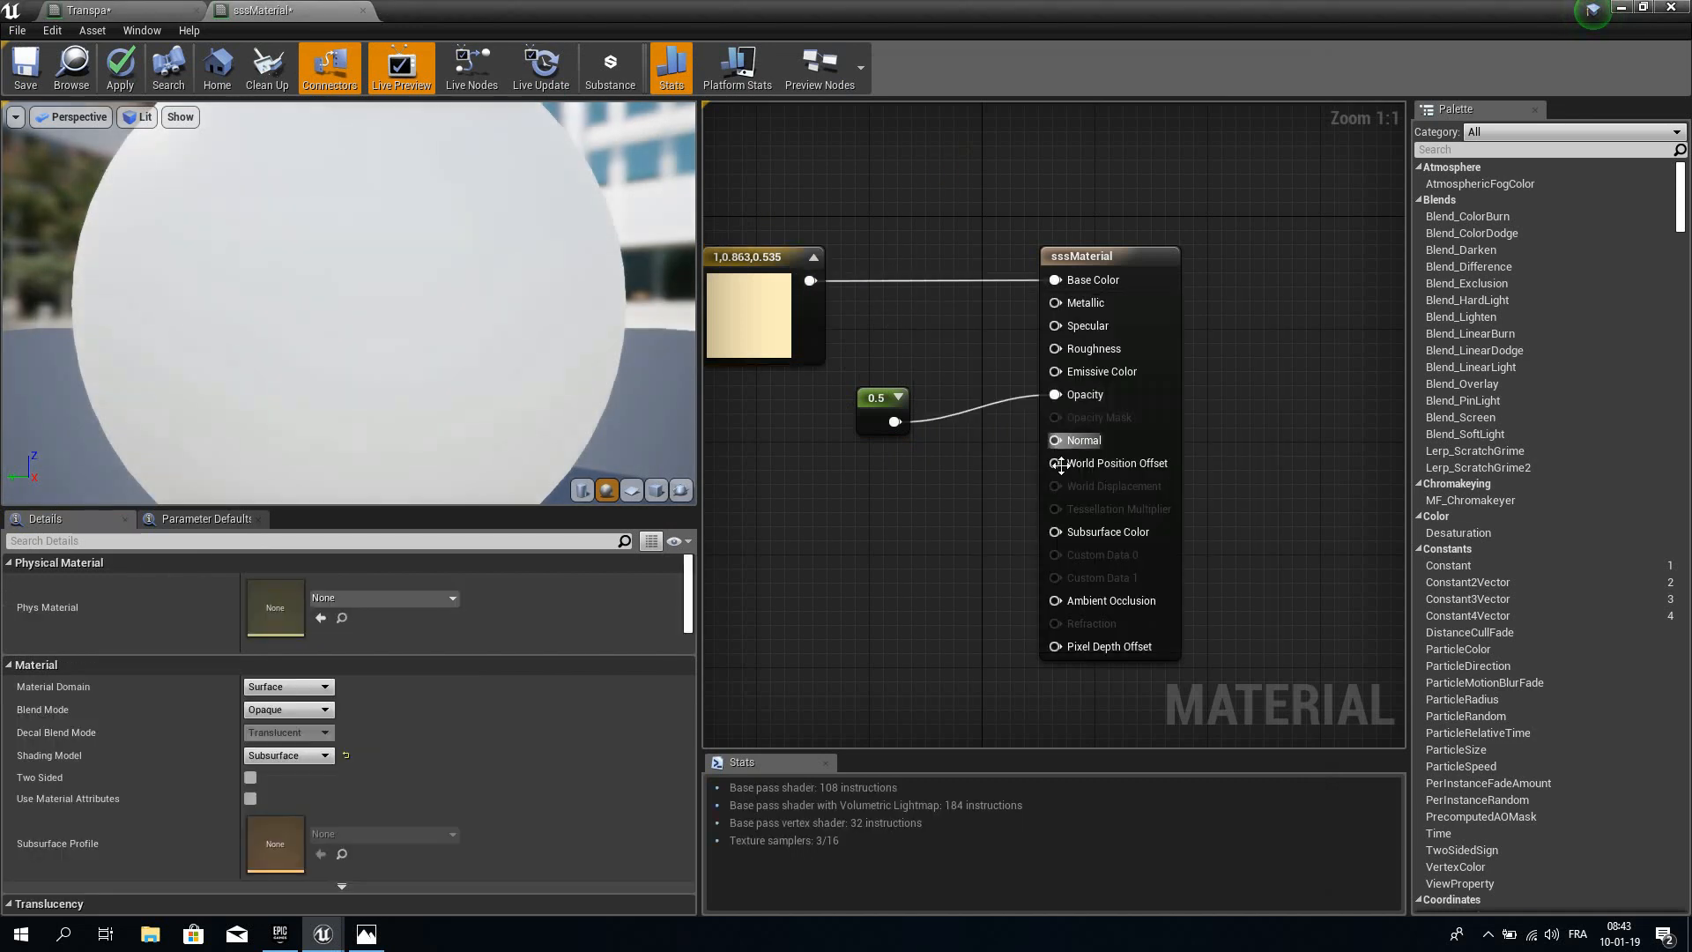
Connect a new Constant3Vector to Subsurface Color and place it below the Opacity constant.
left_click_drag(1055, 532, 885, 532)
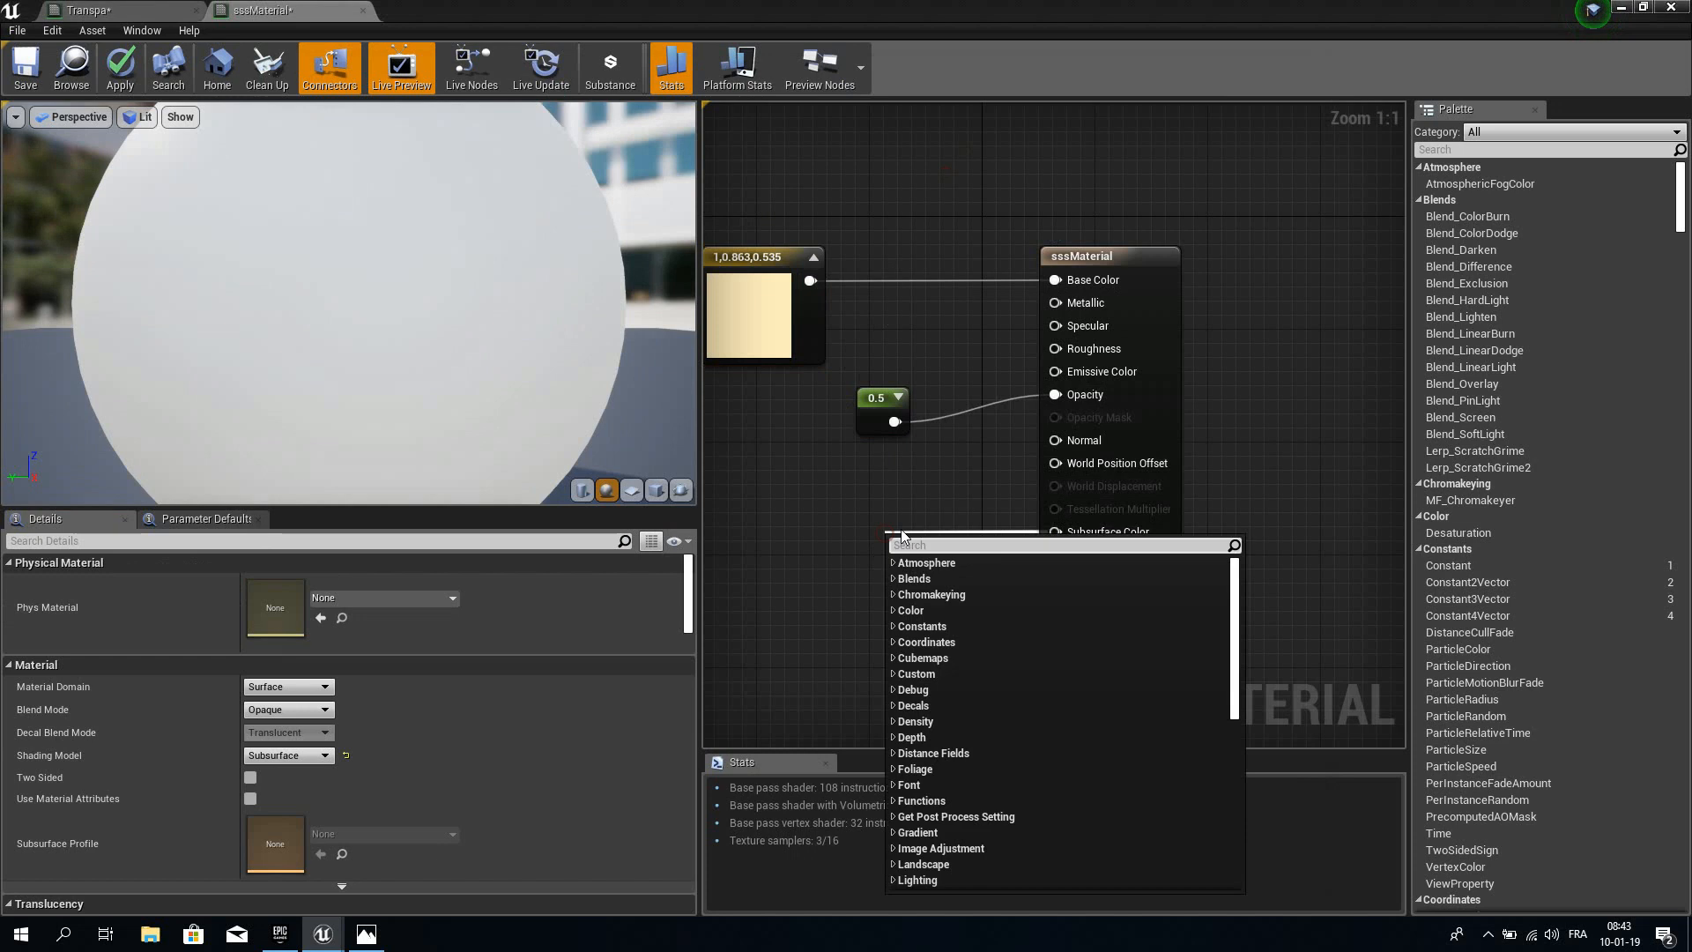
left_click(895, 625)
left_click(908, 673)
left_click_drag(899, 584, 742, 550)
Set the Subsurface Color vector to a light orange of about 1, 0.441, 0.156.
double_click(788, 553)
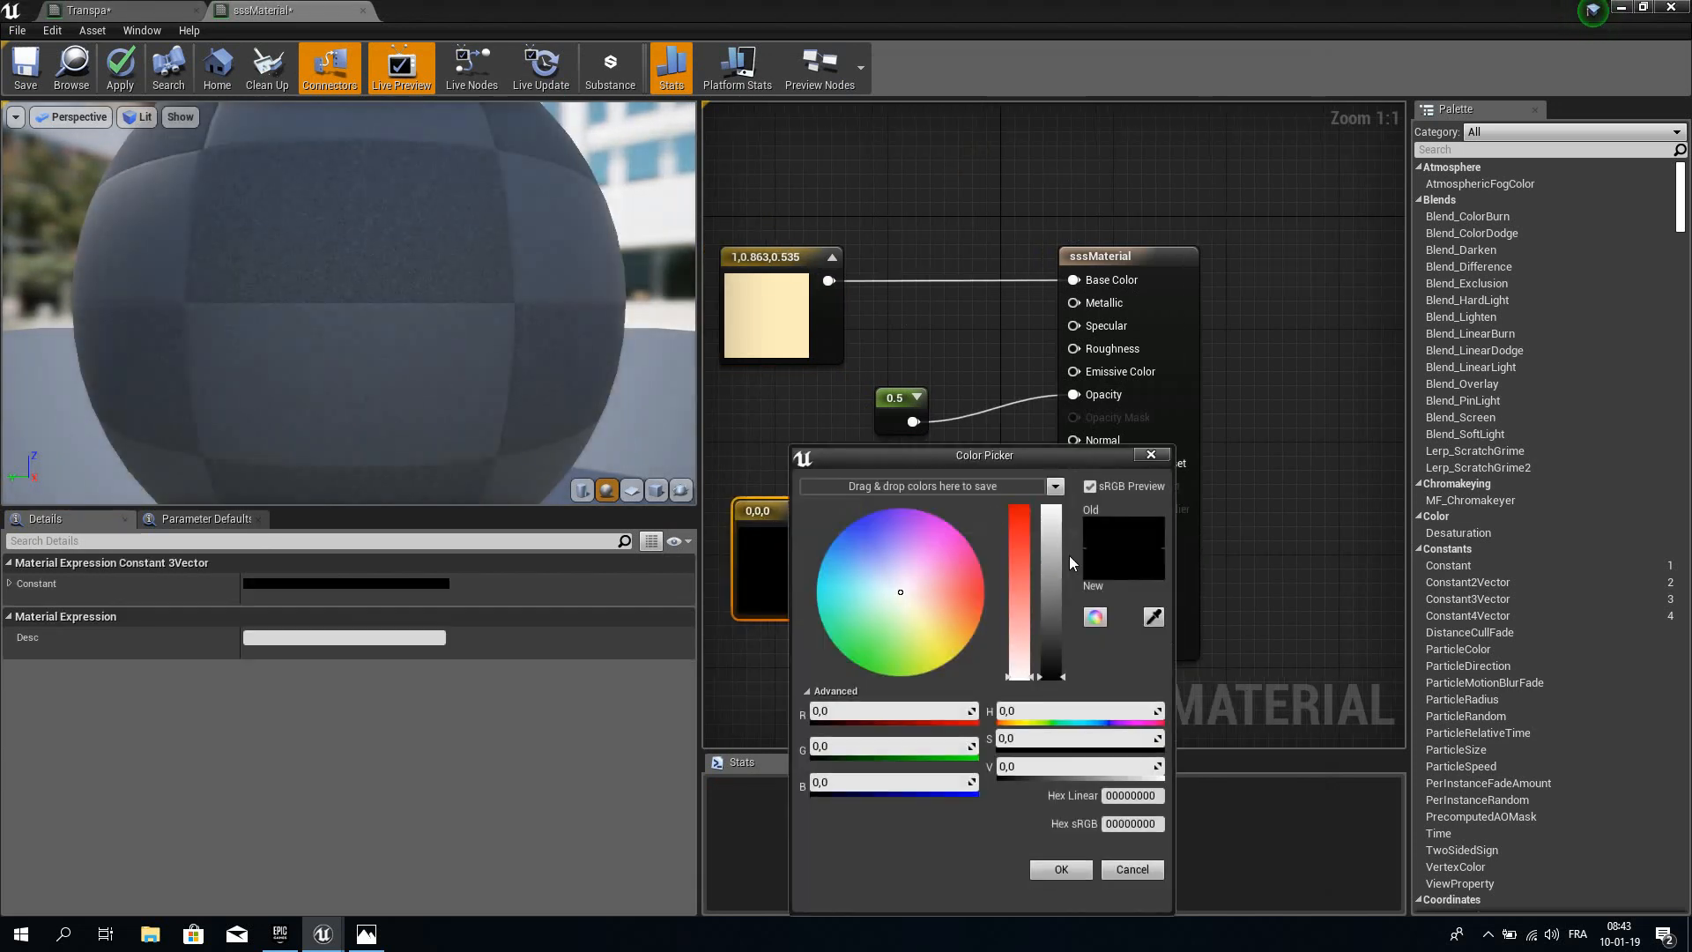
left_click(986, 591)
left_click_drag(987, 591, 1133, 445)
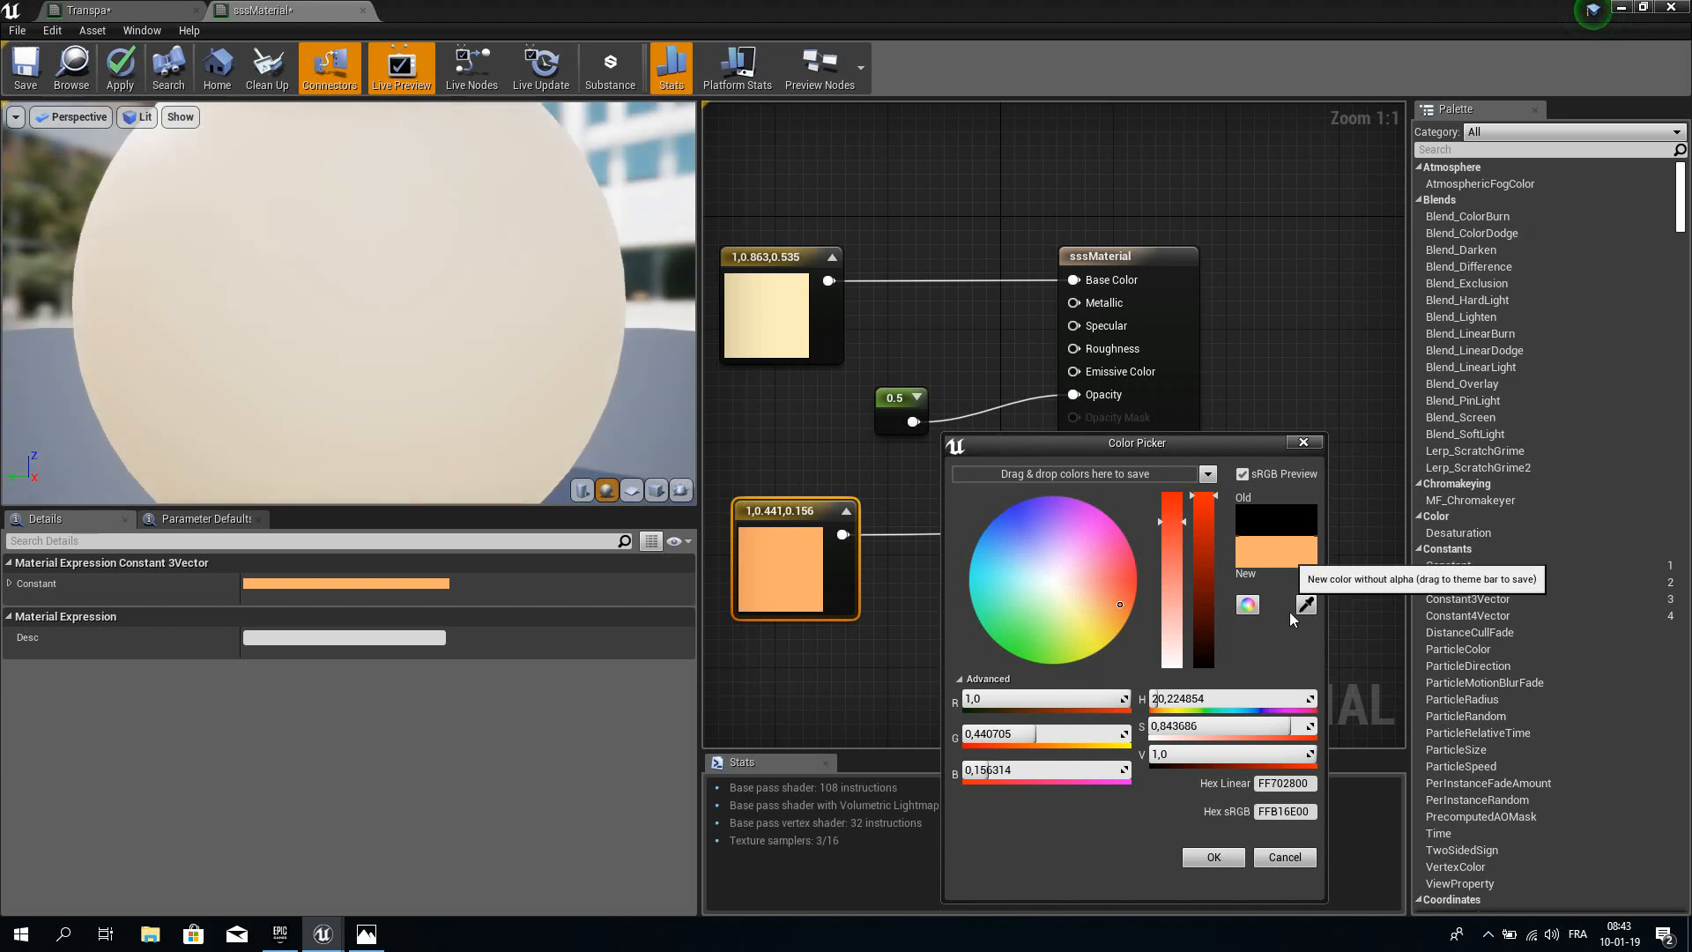
left_click(1214, 857)
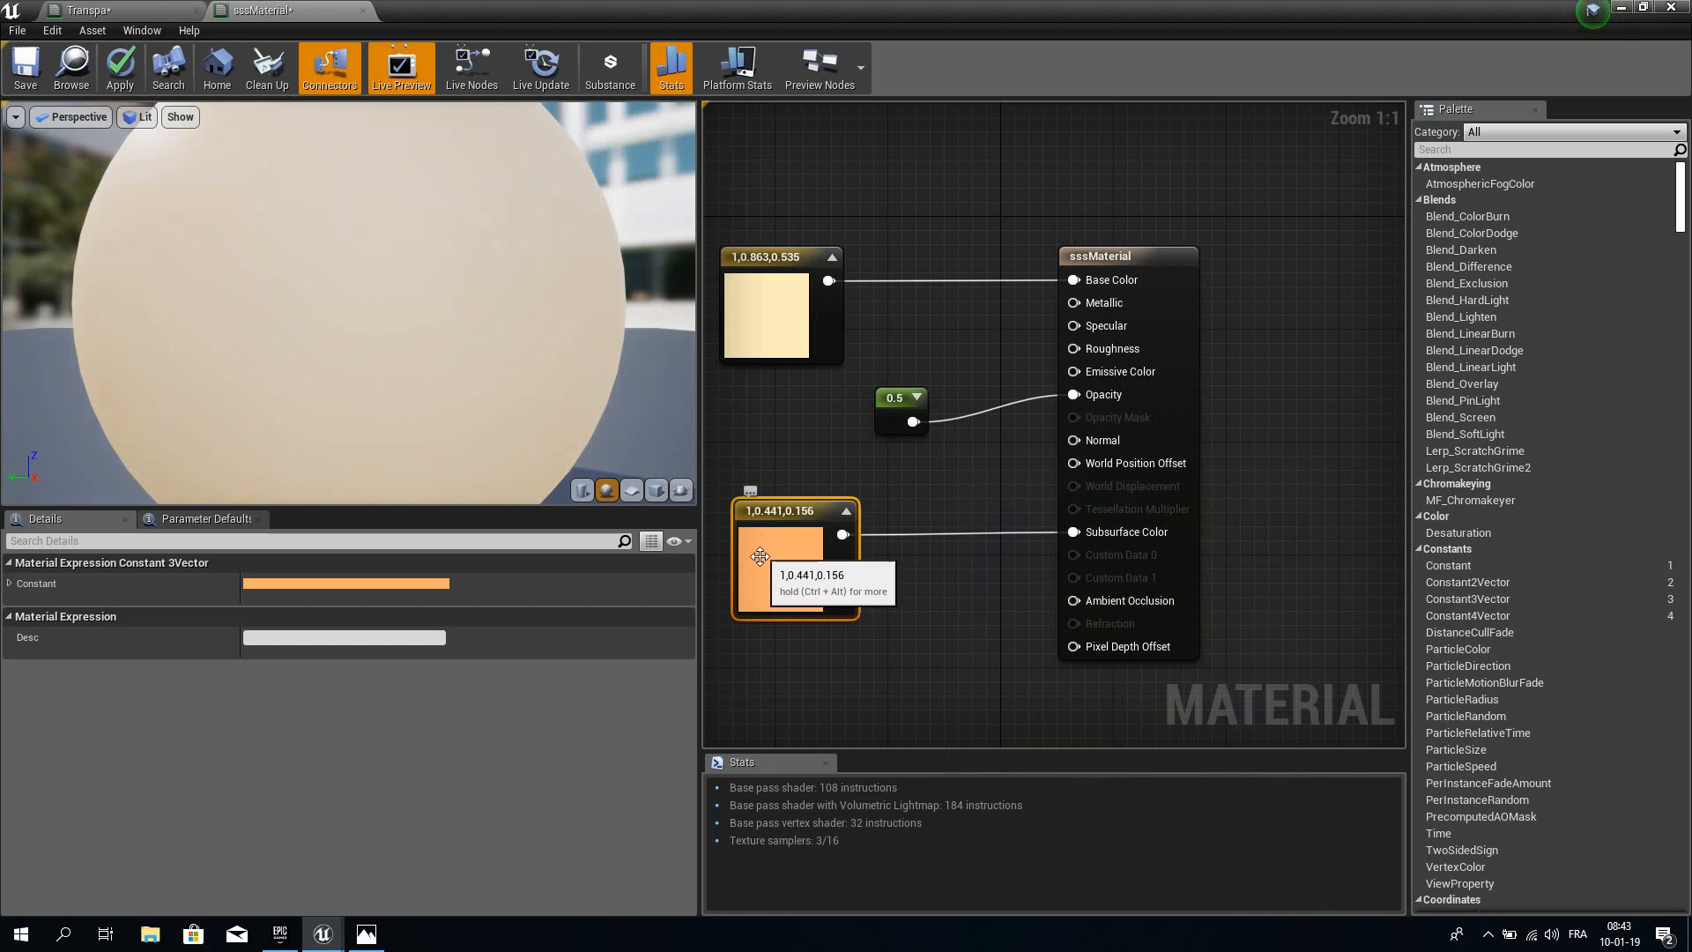
Save sssMaterial, close the Transpa material, and return to the level.
left_click(33, 60)
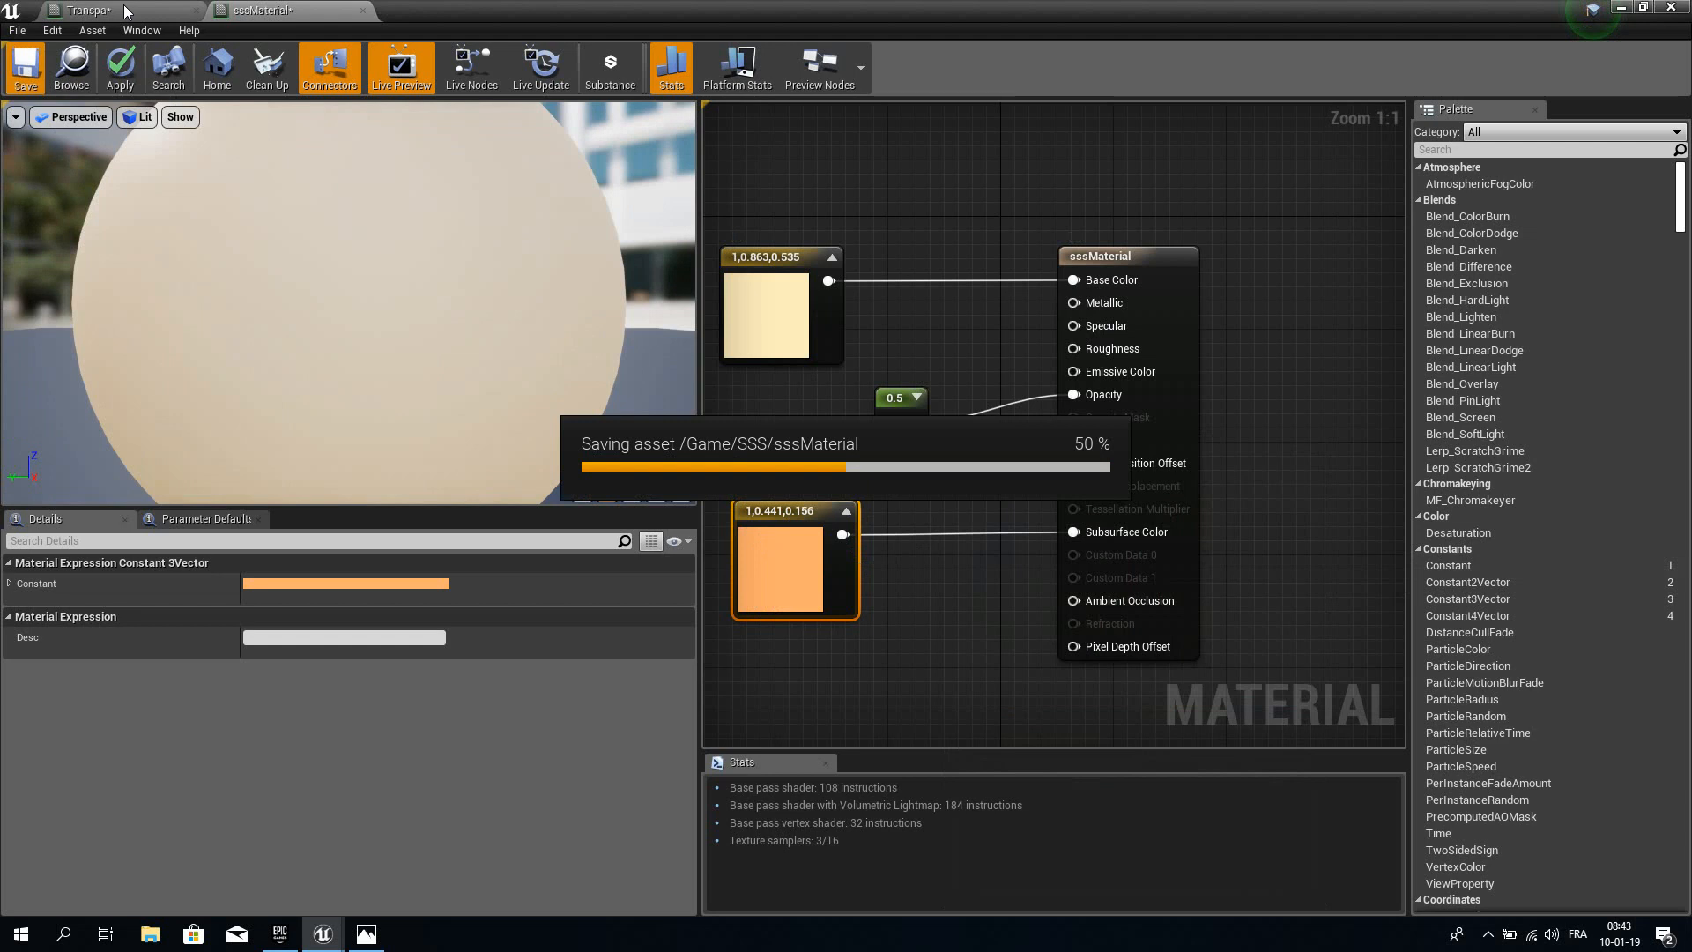
left_click(125, 6)
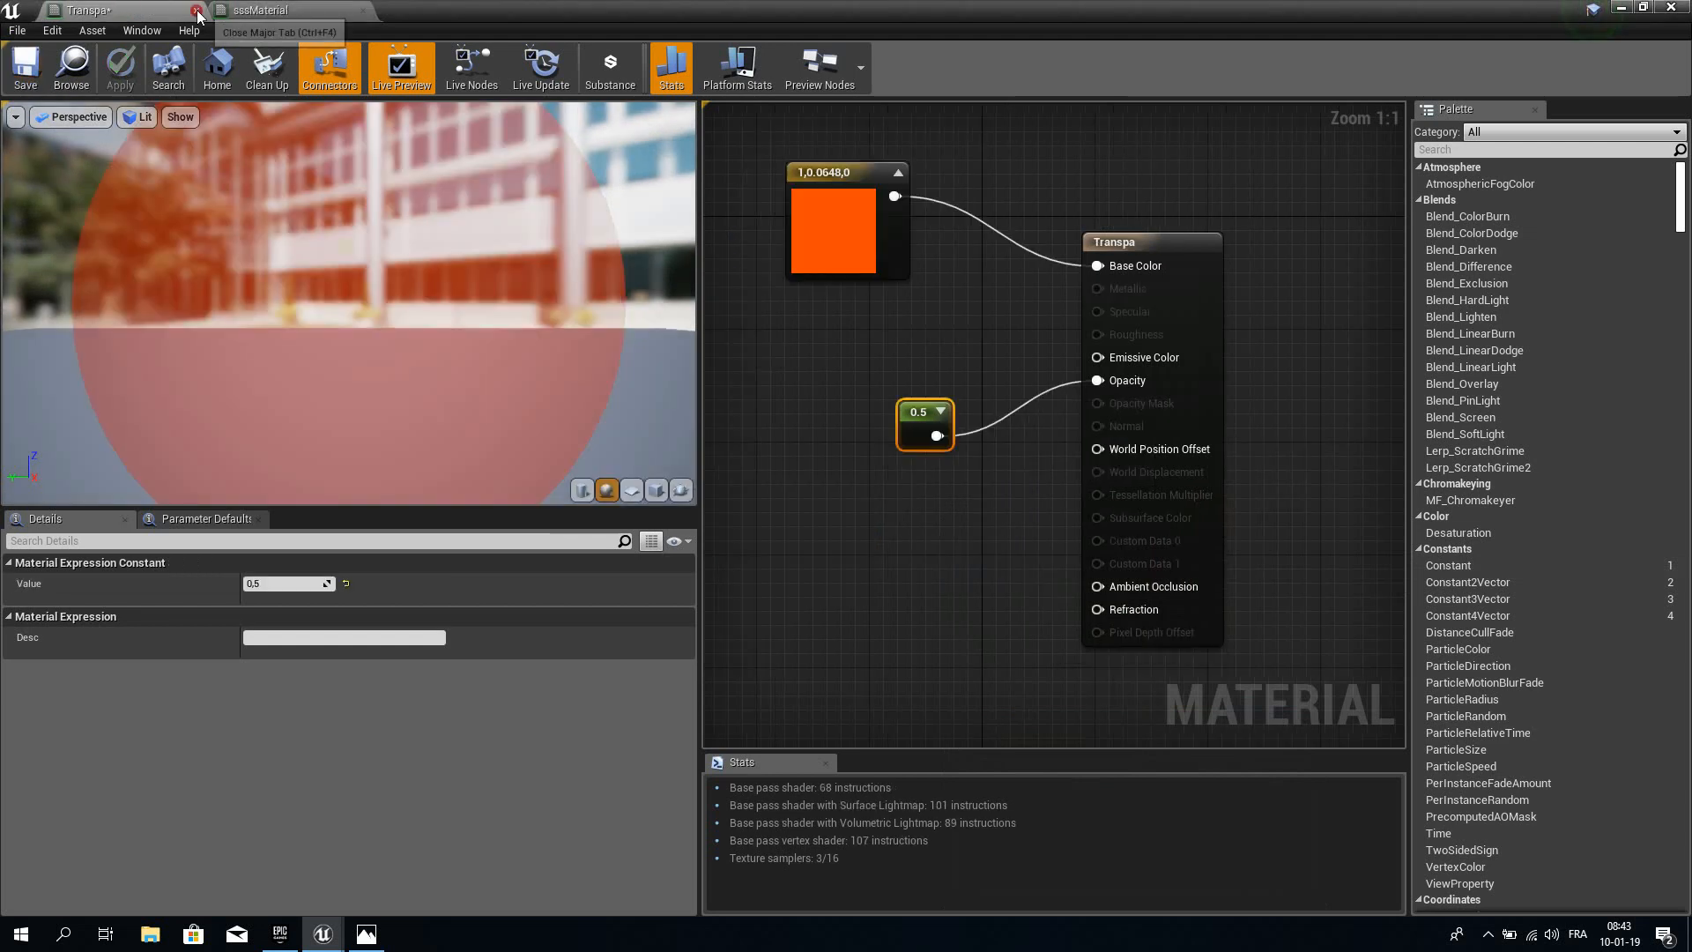
left_click(196, 11)
left_click(1621, 7)
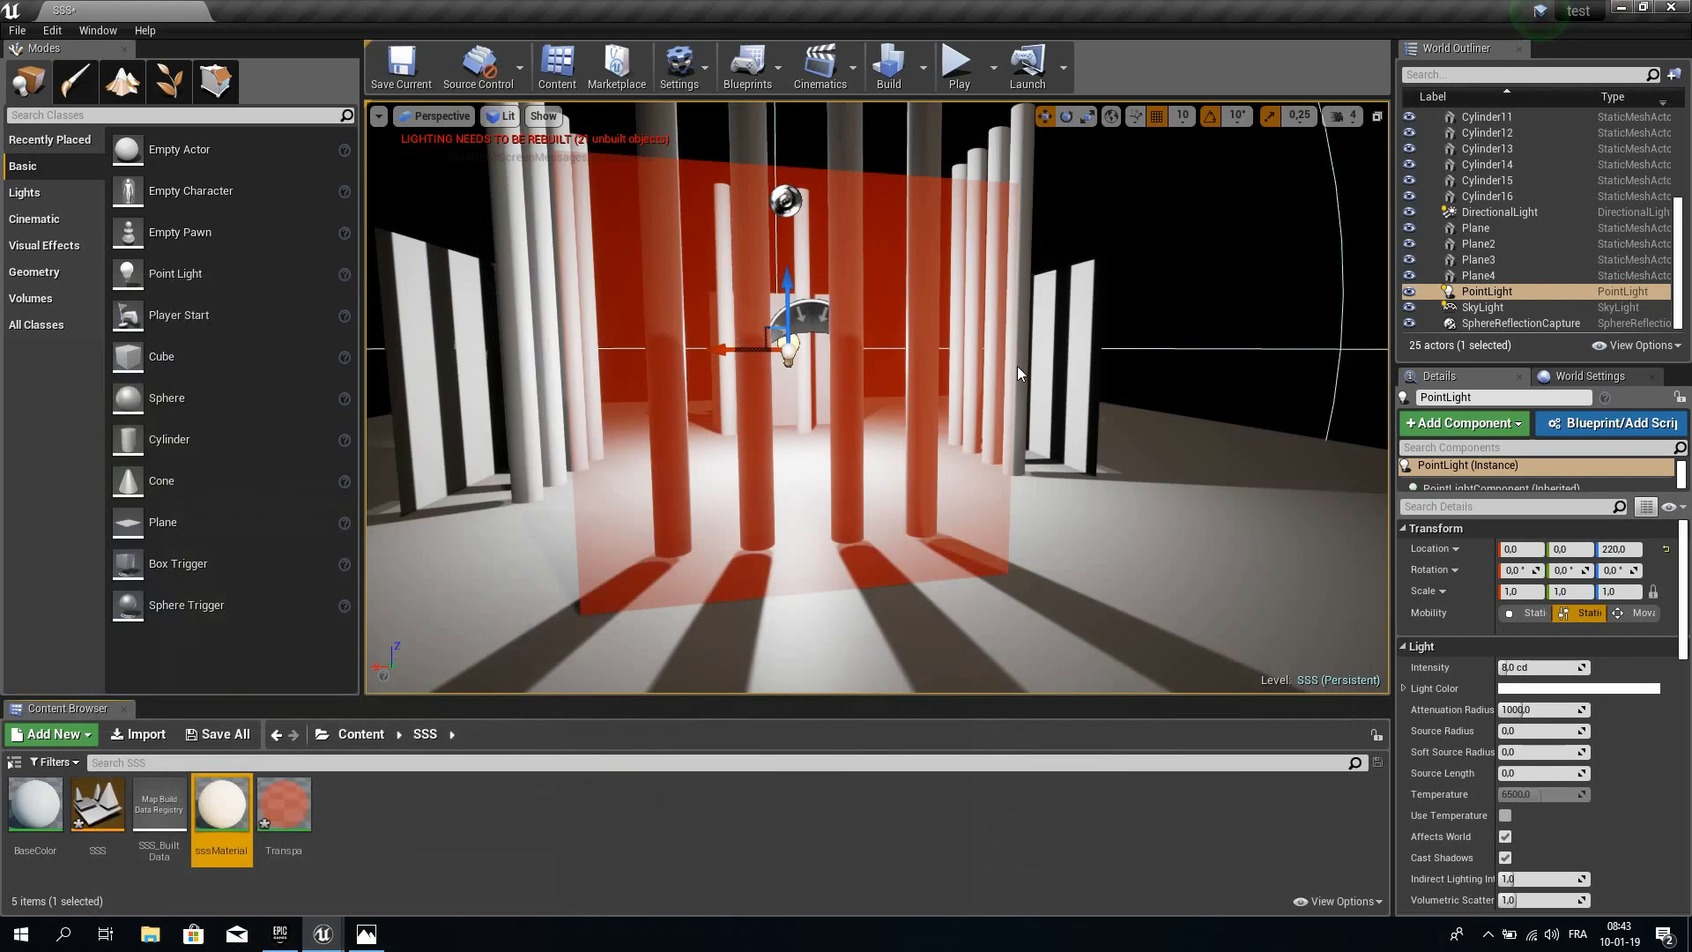
Apply sssMaterial to the large foreground panel and shift the point light to 10 on X.
left_click_drag(220, 804, 626, 502)
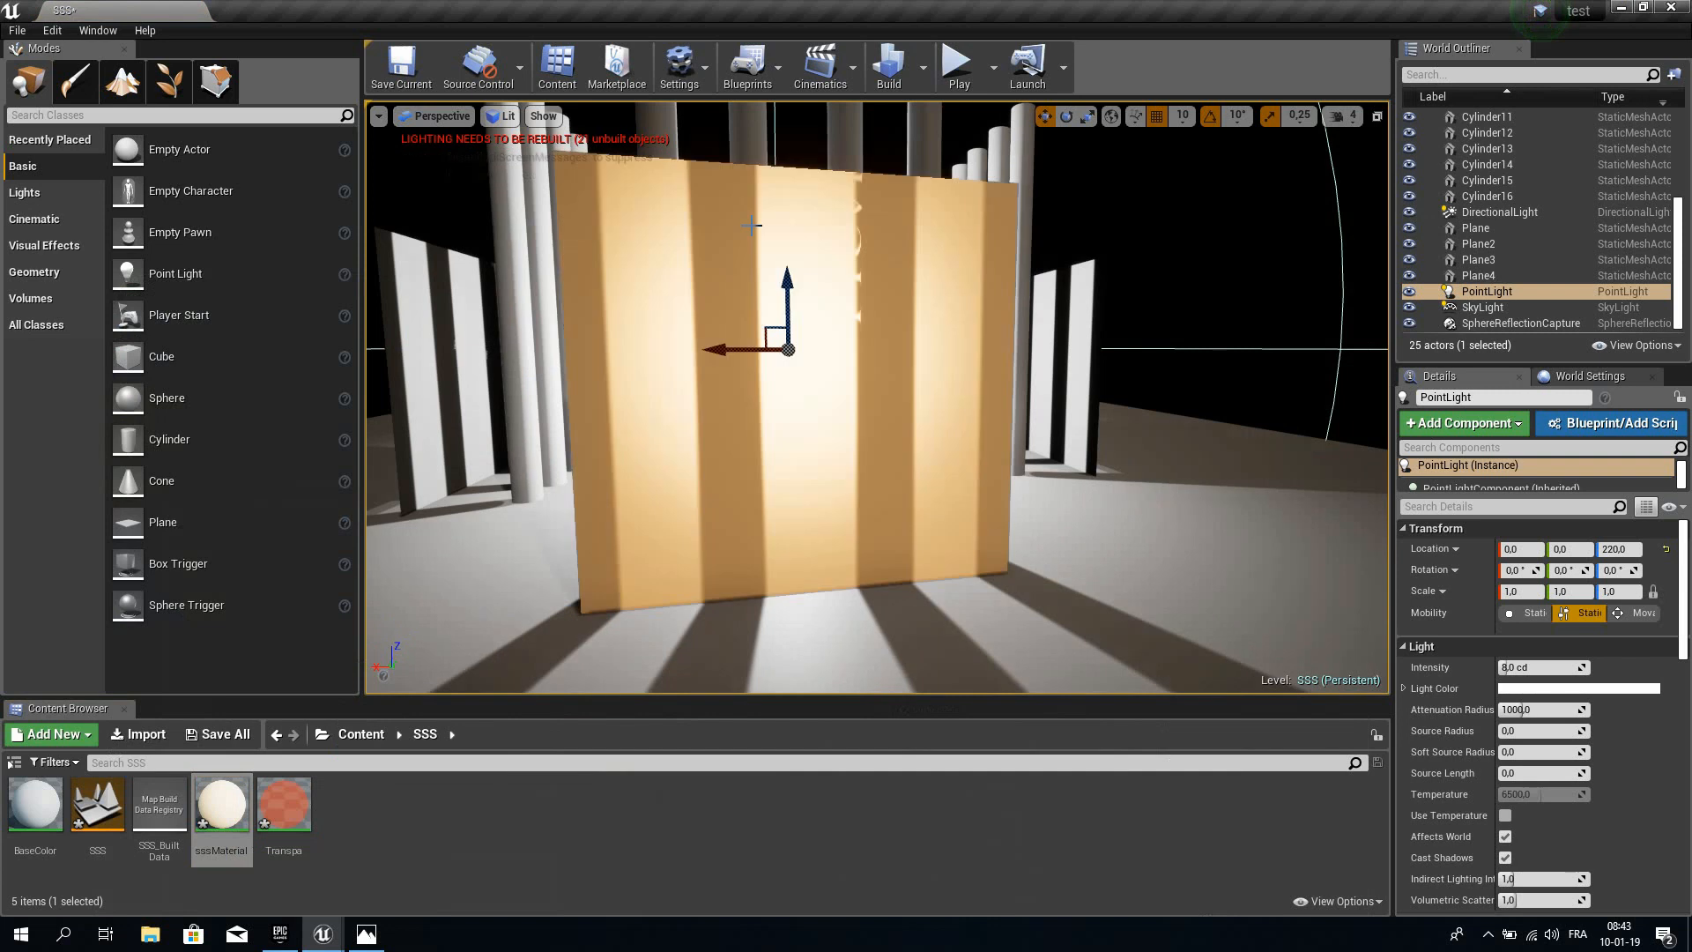
mouse_move(861, 394)
right_mouse_down()
mouse_move(863, 427)
mouse_move(991, 407)
mouse_move(891, 406)
mouse_move(752, 292)
mouse_move(811, 319)
mouse_move(750, 319)
mouse_move(793, 319)
mouse_move(846, 366)
right_mouse_up()
mouse_move(789, 359)
left_mouse_down()
mouse_move(872, 359)
mouse_move(708, 359)
mouse_move(880, 359)
mouse_move(683, 388)
mouse_move(778, 379)
left_mouse_up()
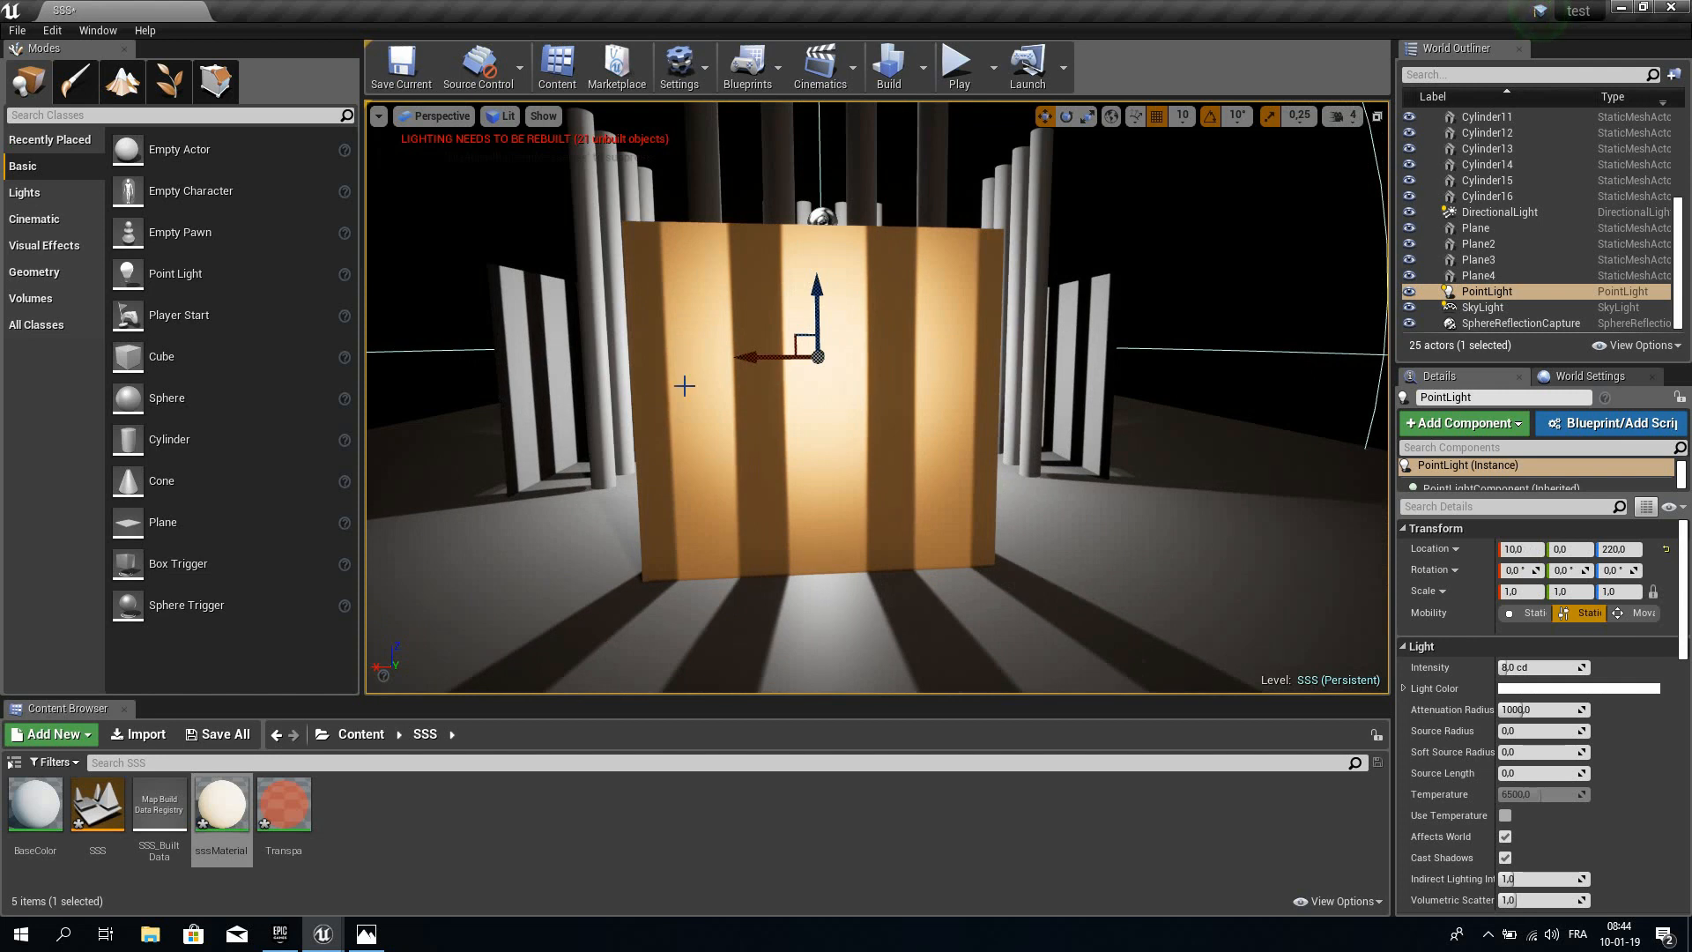
right_click_drag(918, 393, 910, 373)
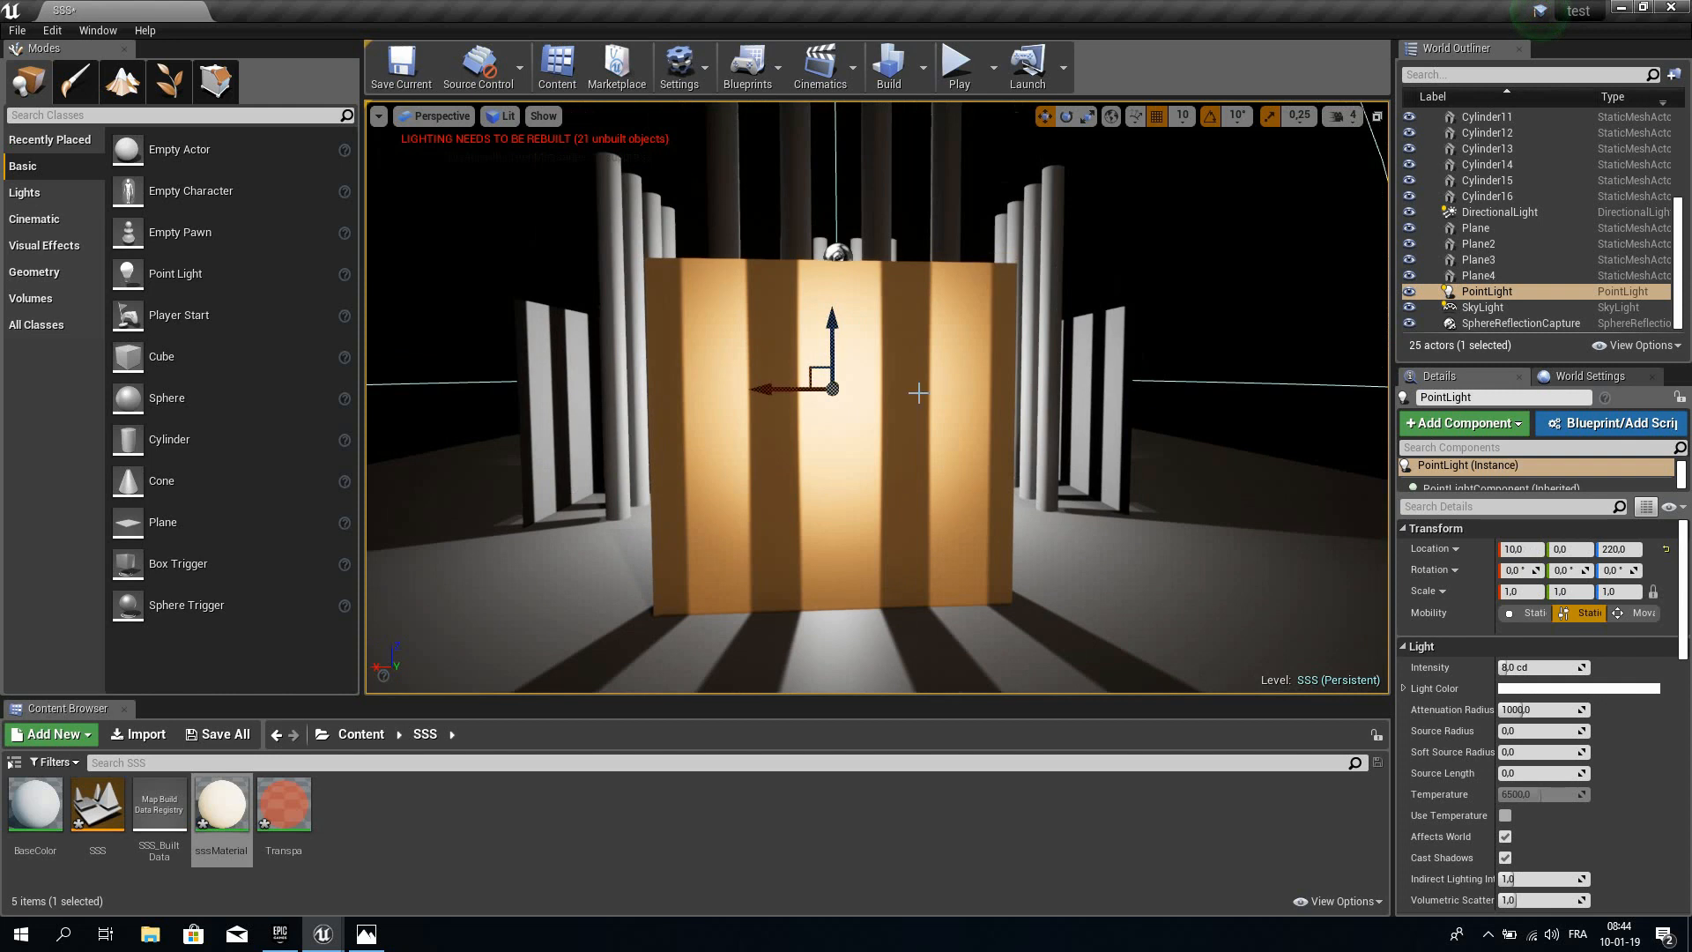
Duplicate sssMaterial in the SSS folder, keep the name sssMaterial1, and open the copy for editing.
right_click(212, 816)
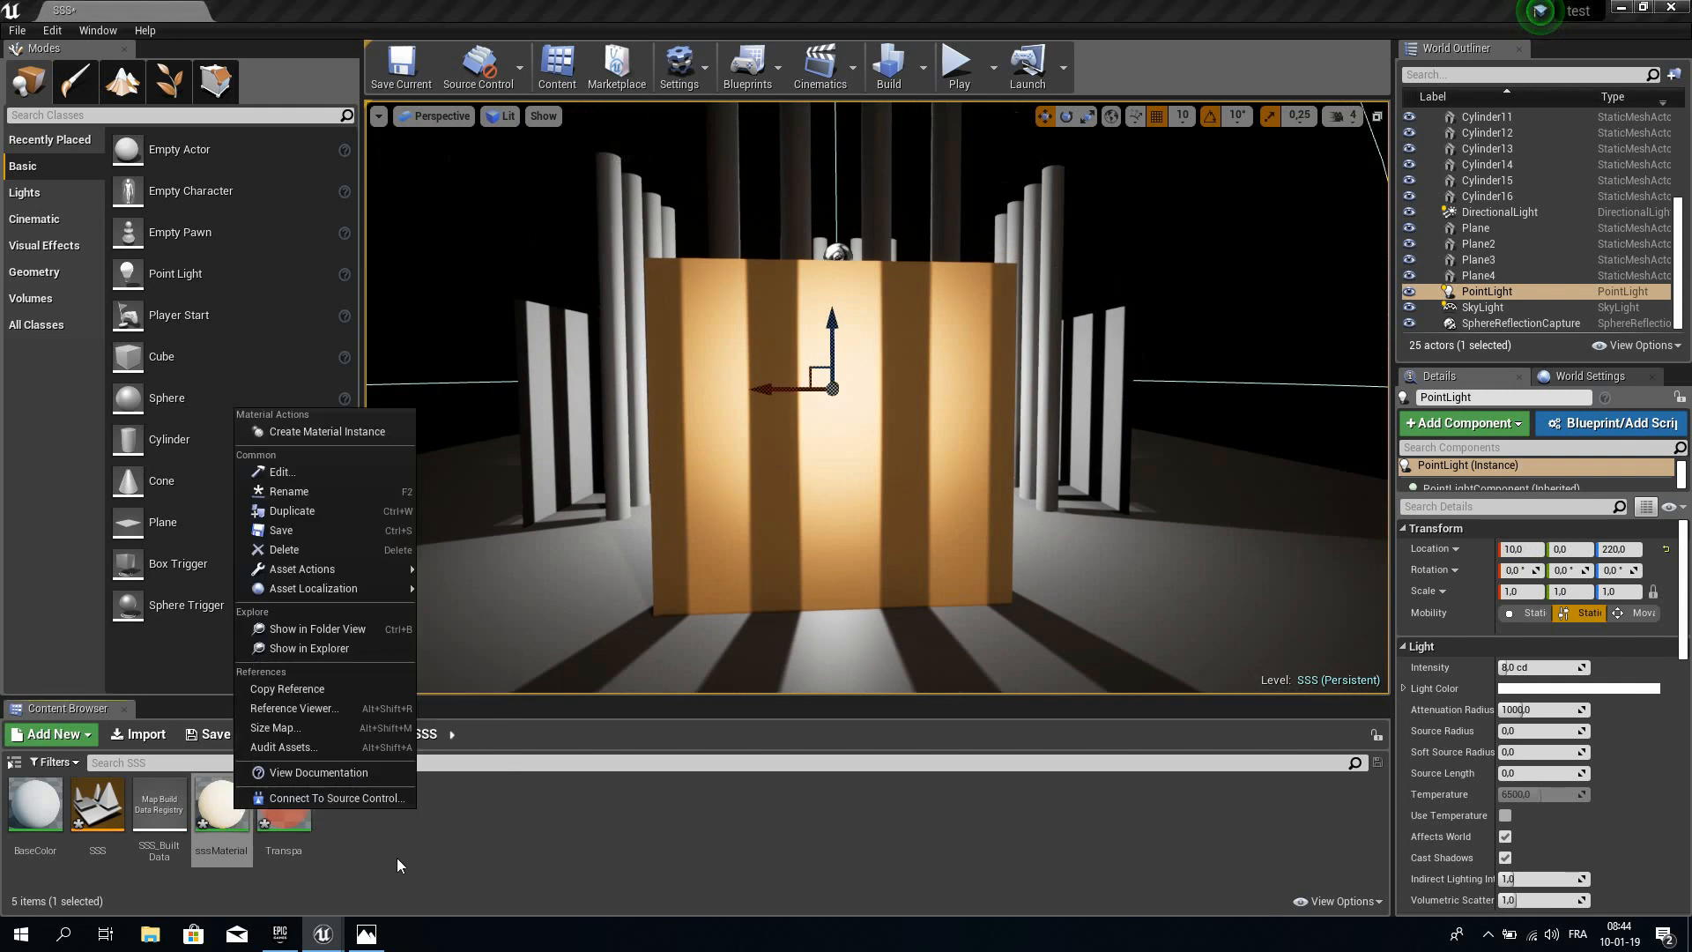
left_click(295, 512)
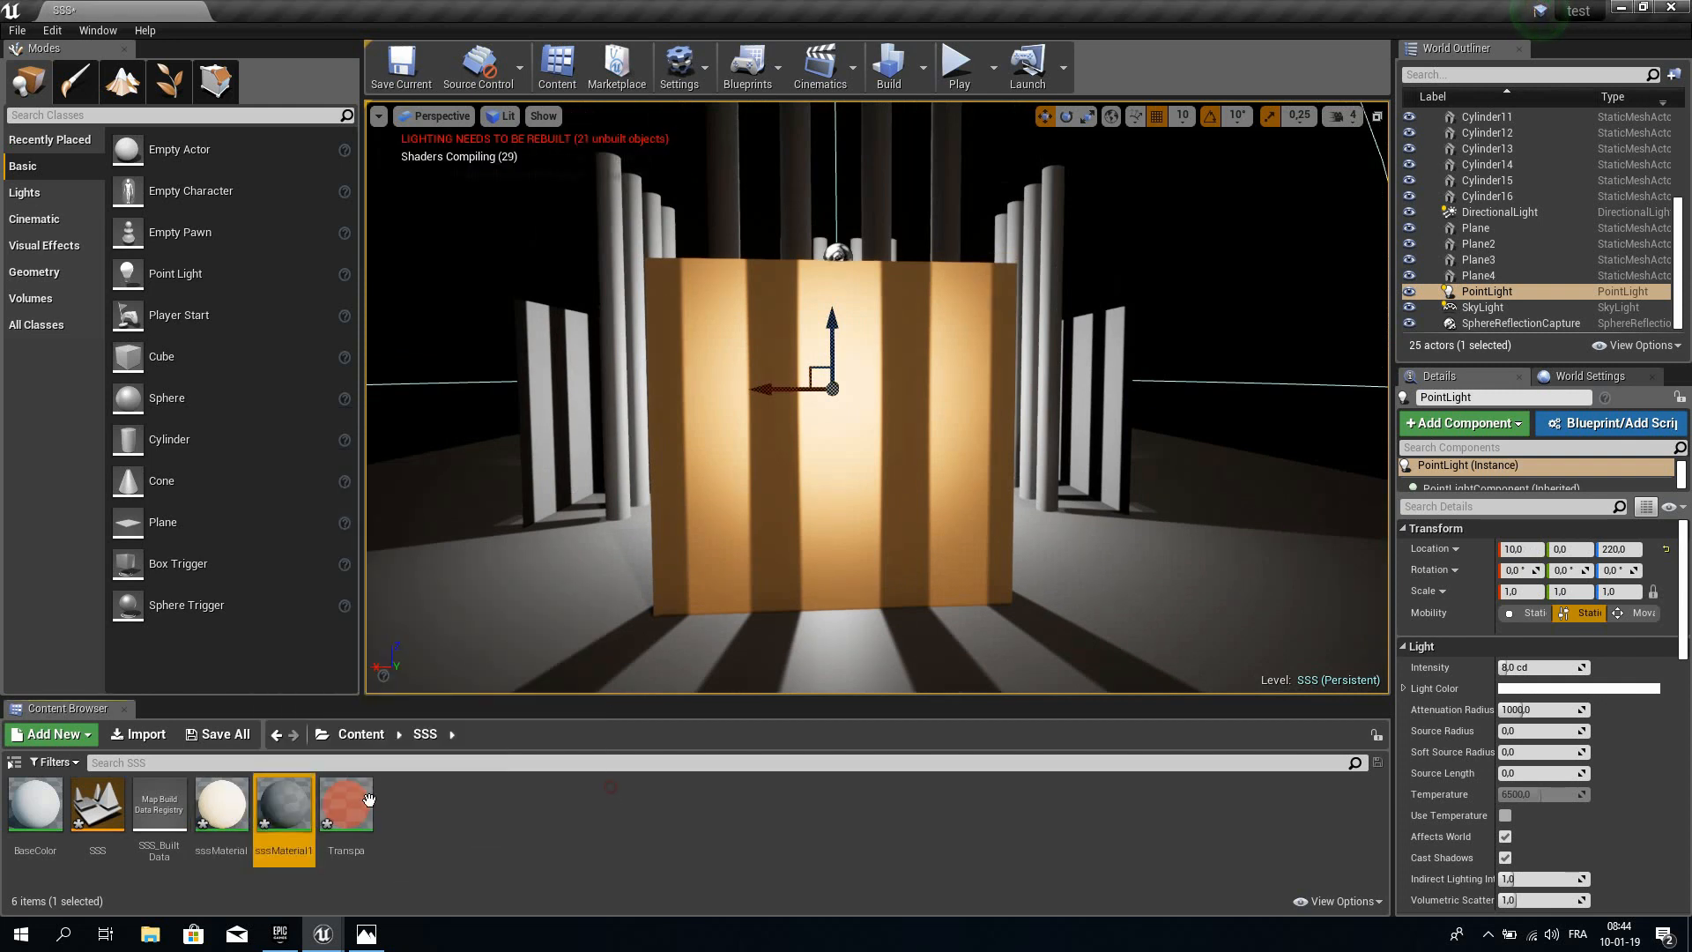
double_click(284, 804)
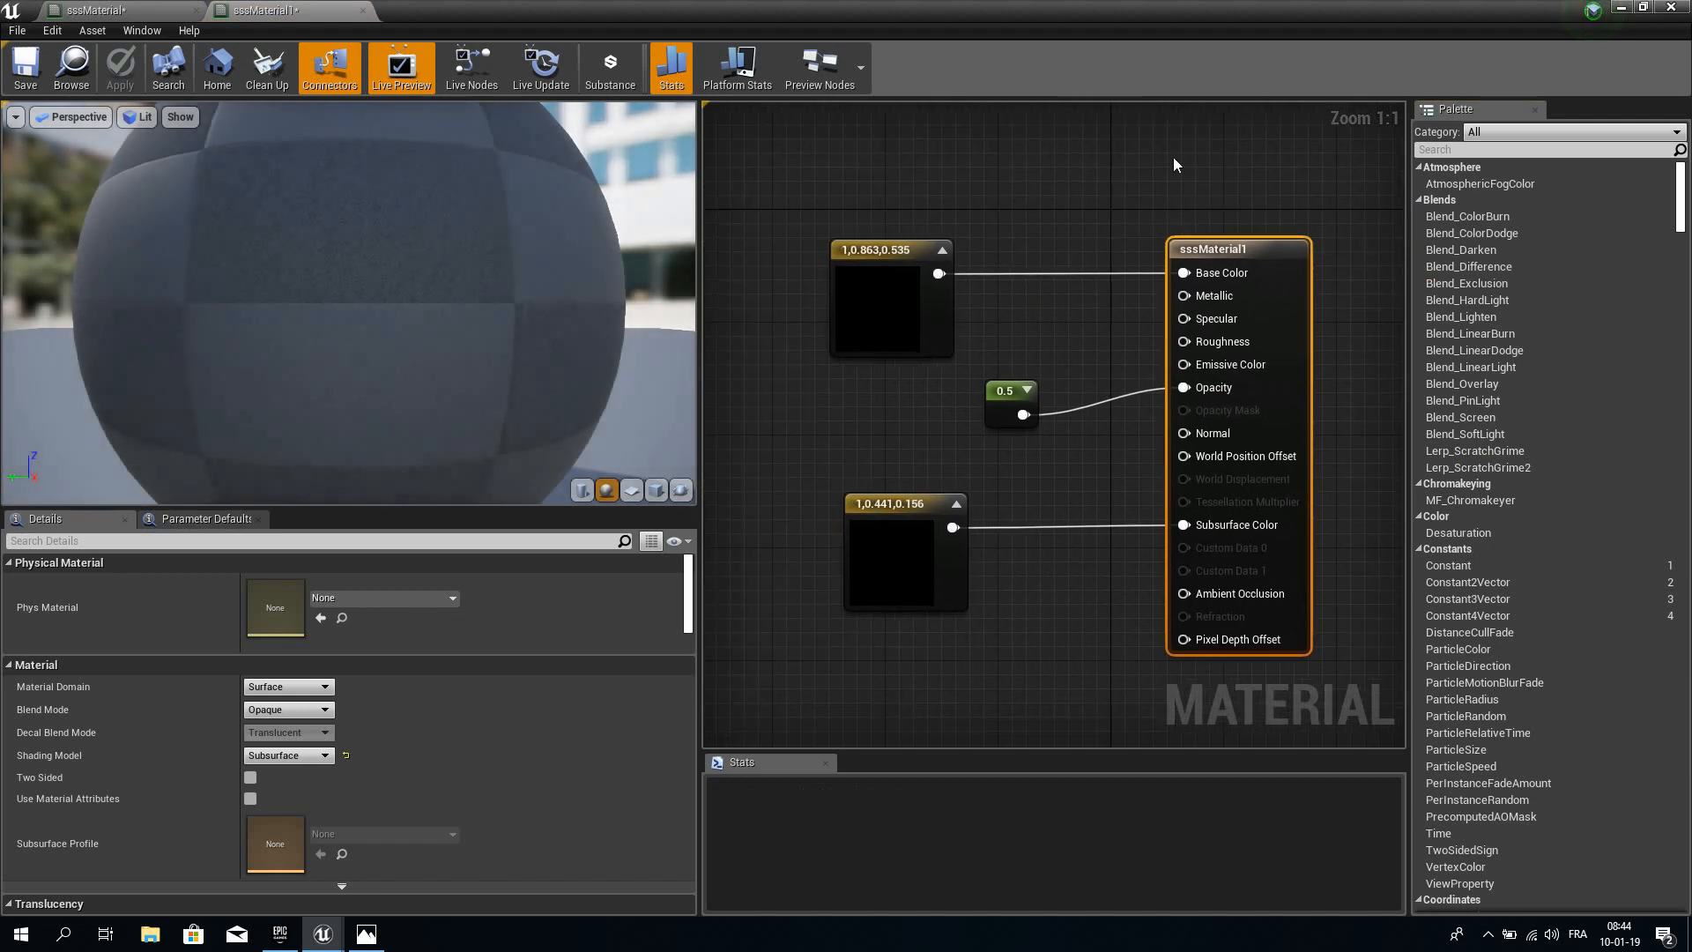
Set sssMaterial1's Opacity constant to 0, save the material, and return to the level.
left_click(1026, 414)
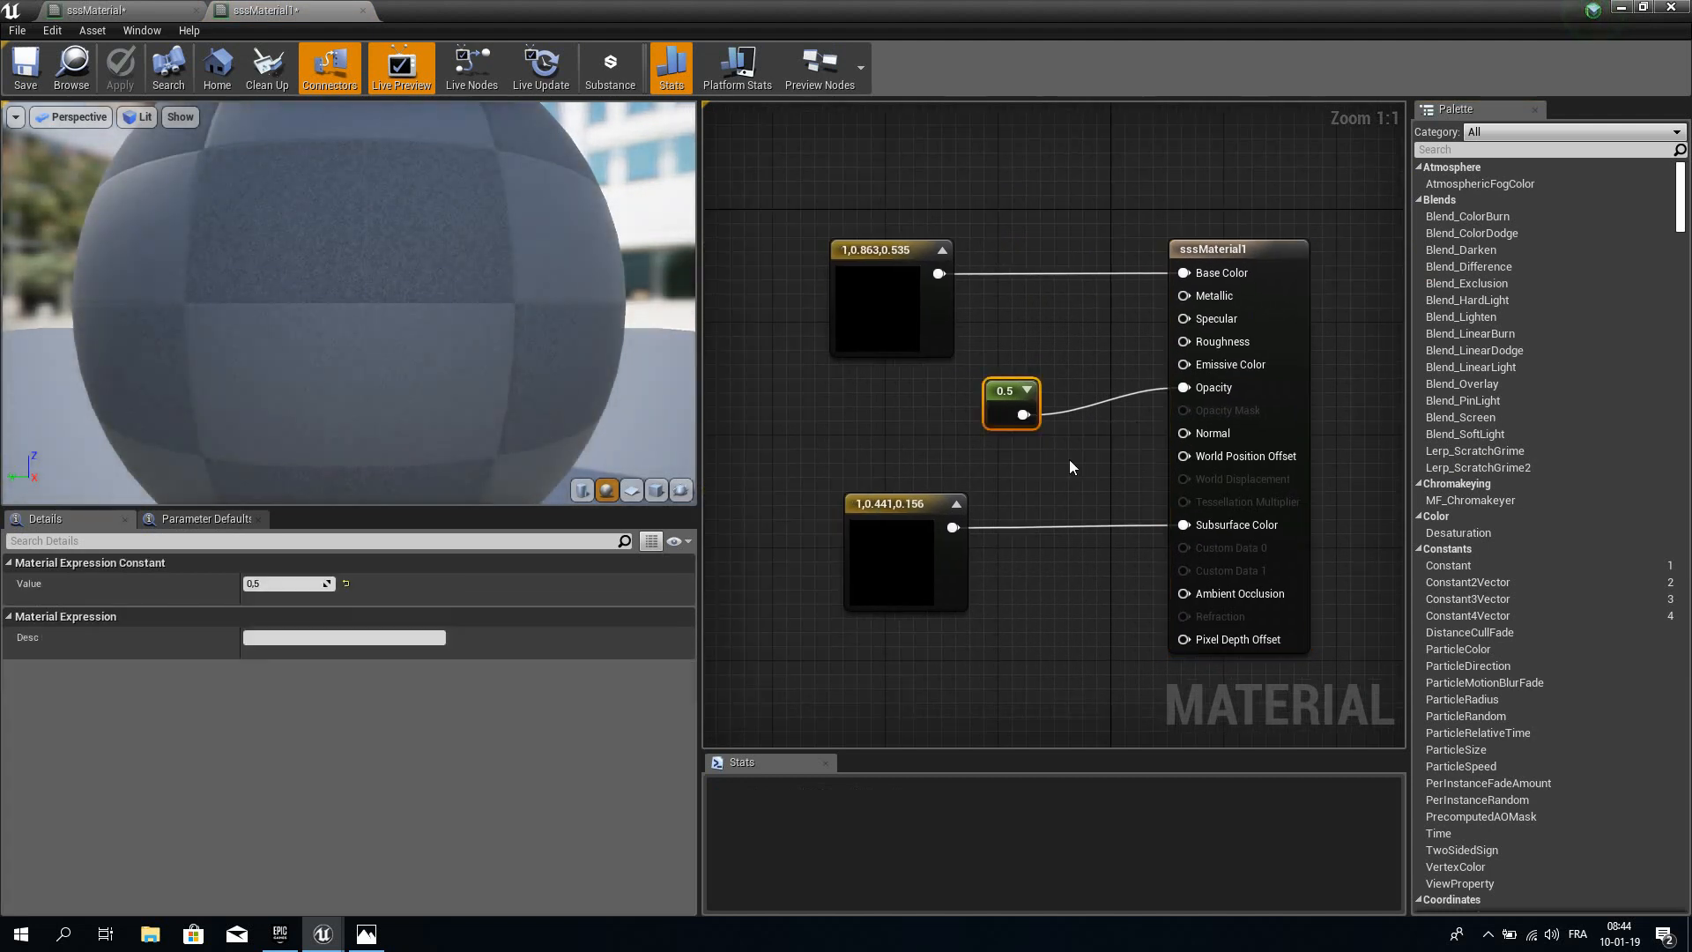
left_click(286, 584)
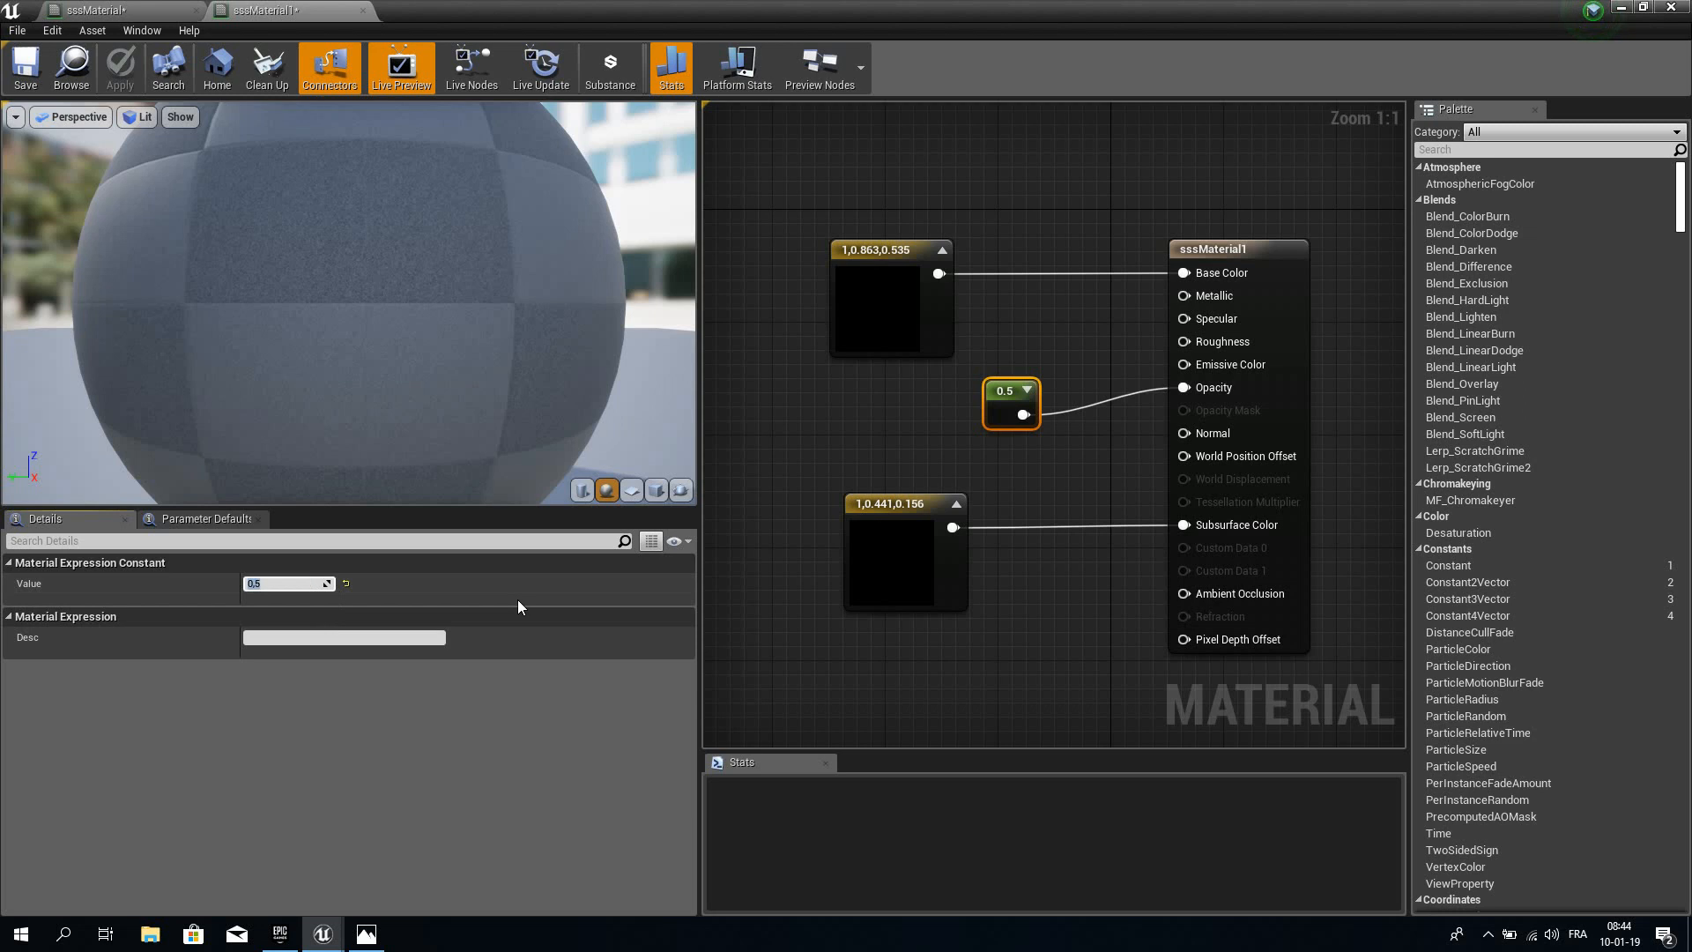
type("0")
key("Return")
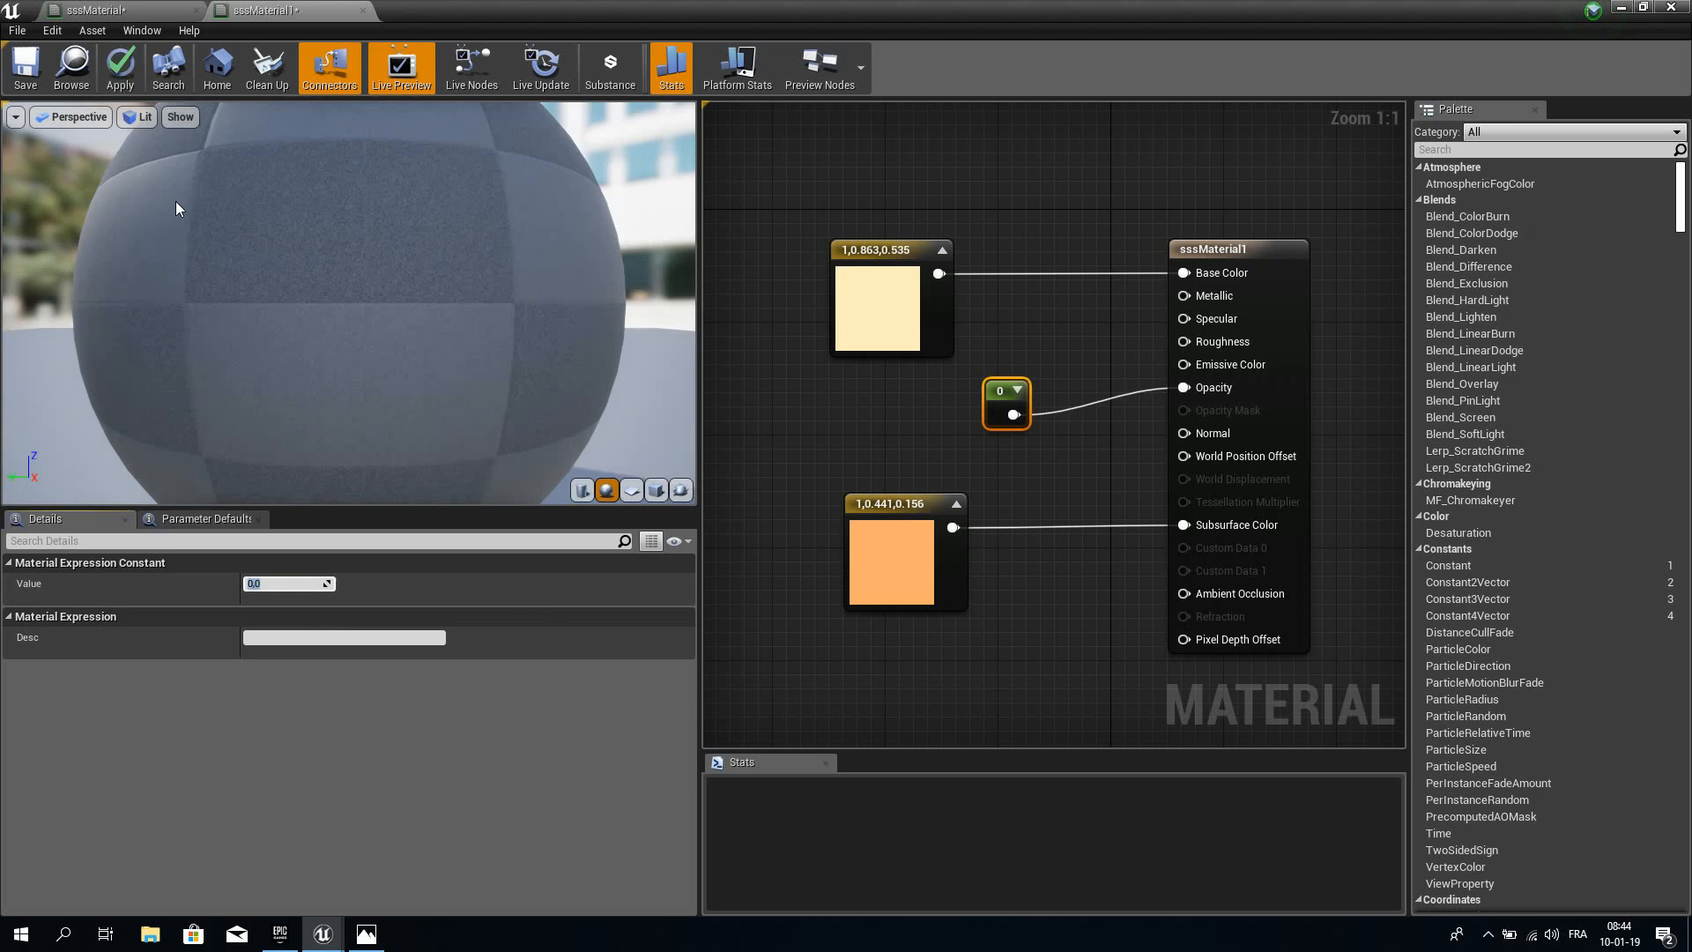
left_click(22, 57)
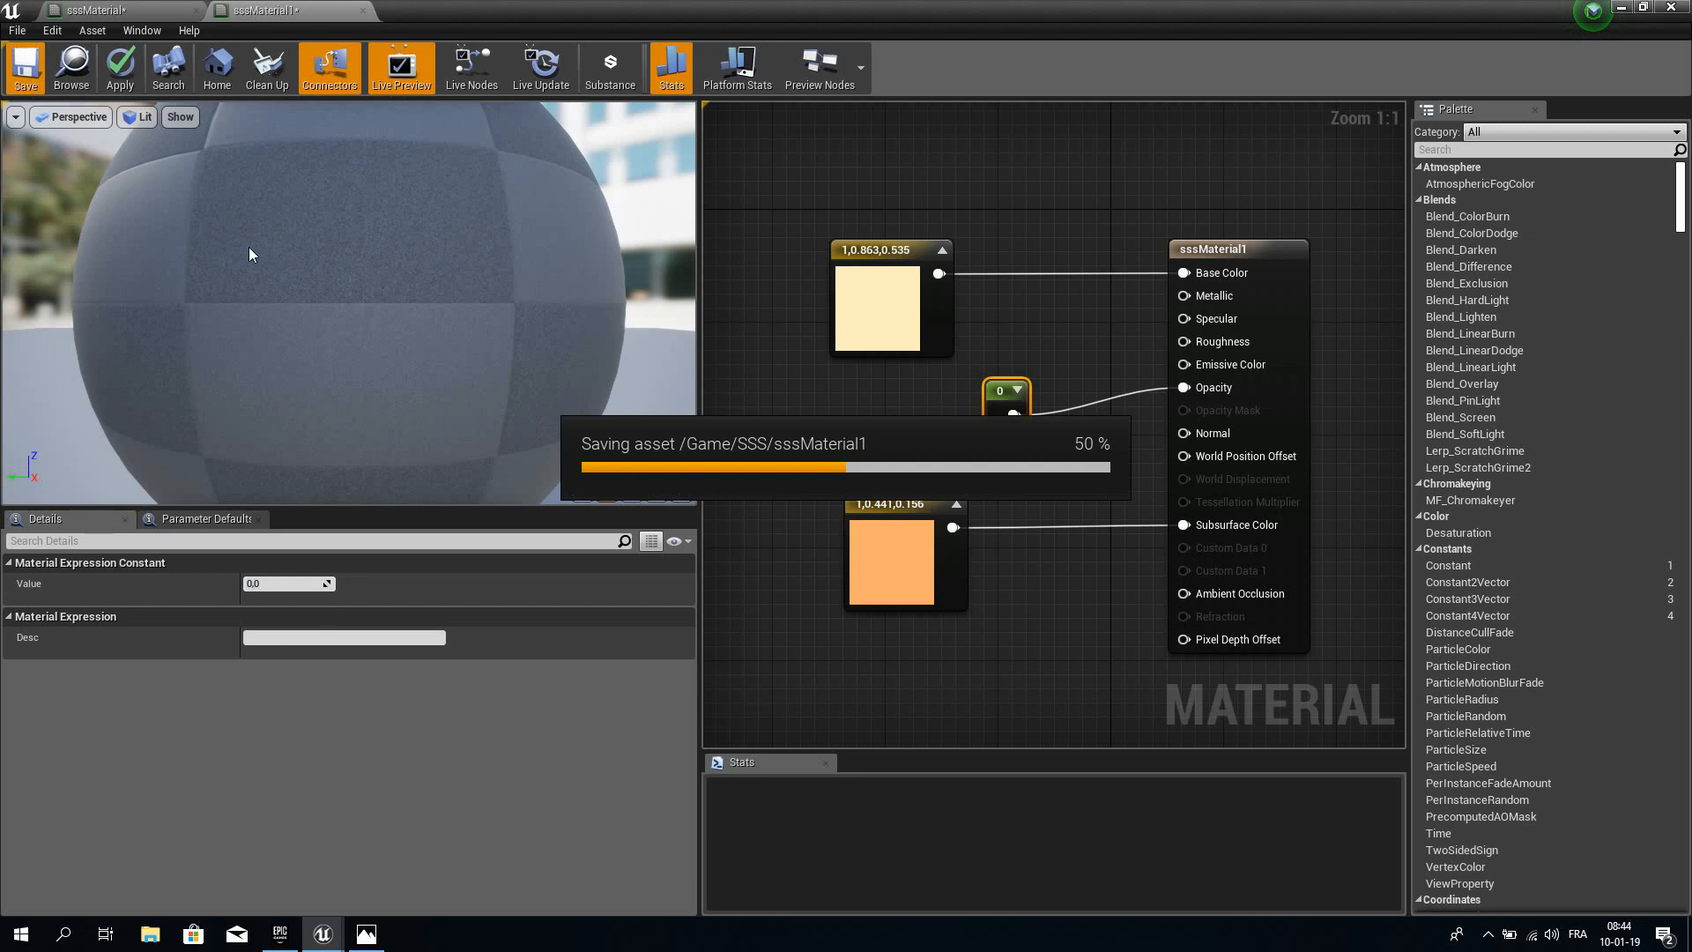
left_click(1678, 7)
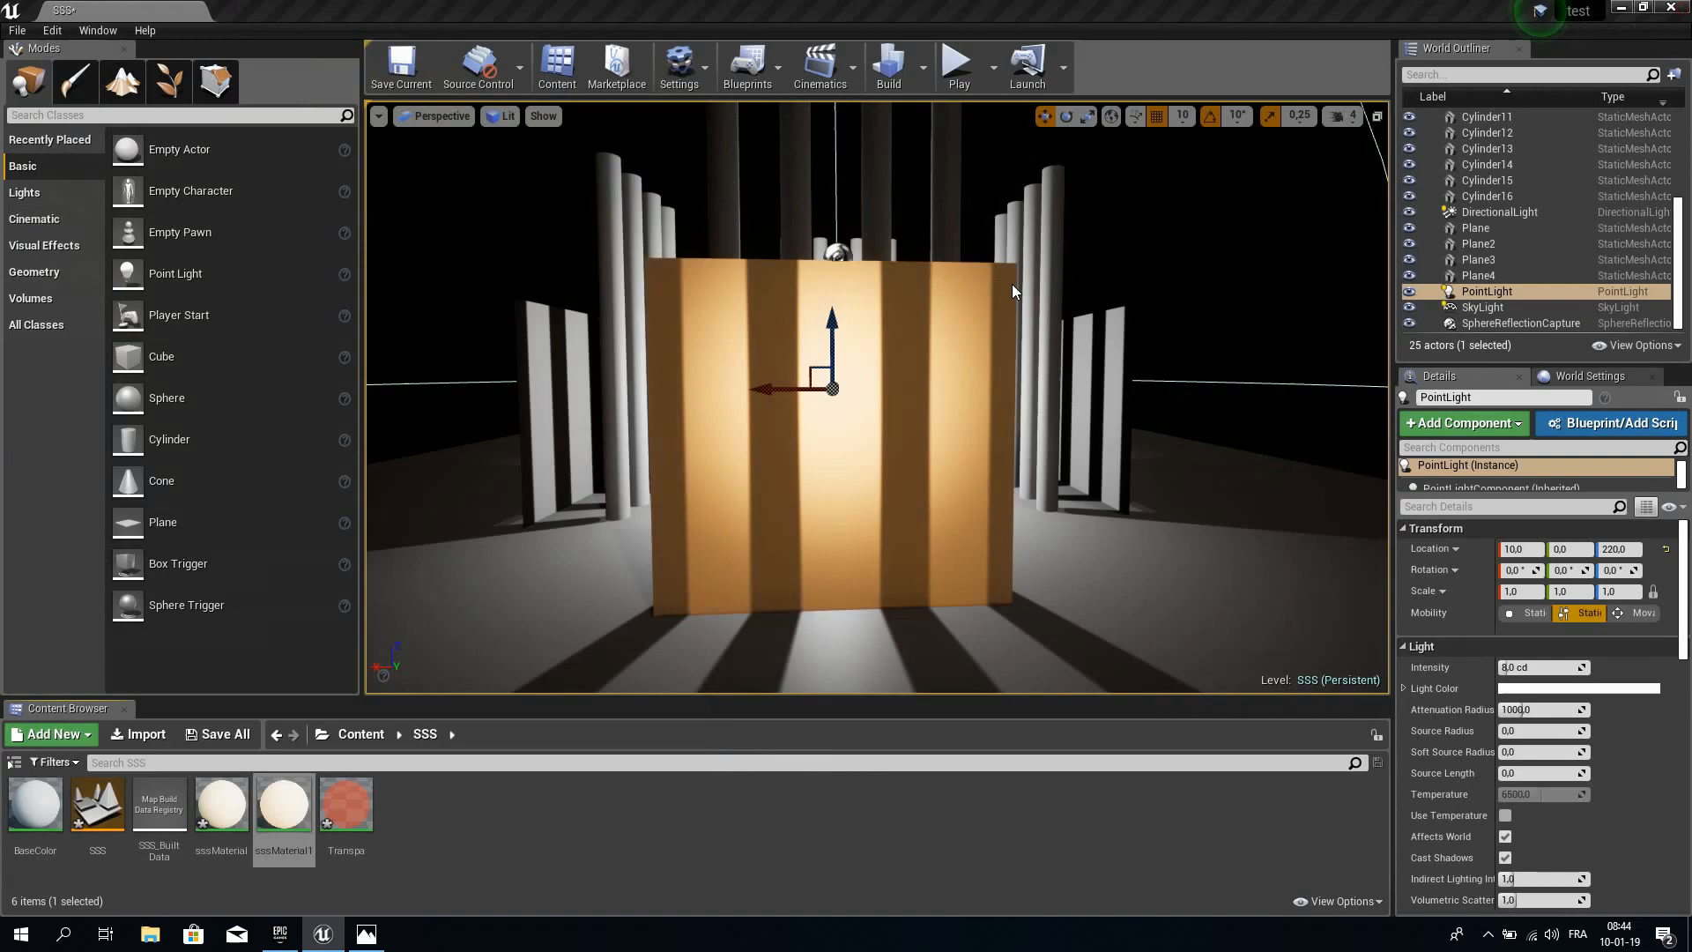
right_click_drag(687, 476, 476, 476)
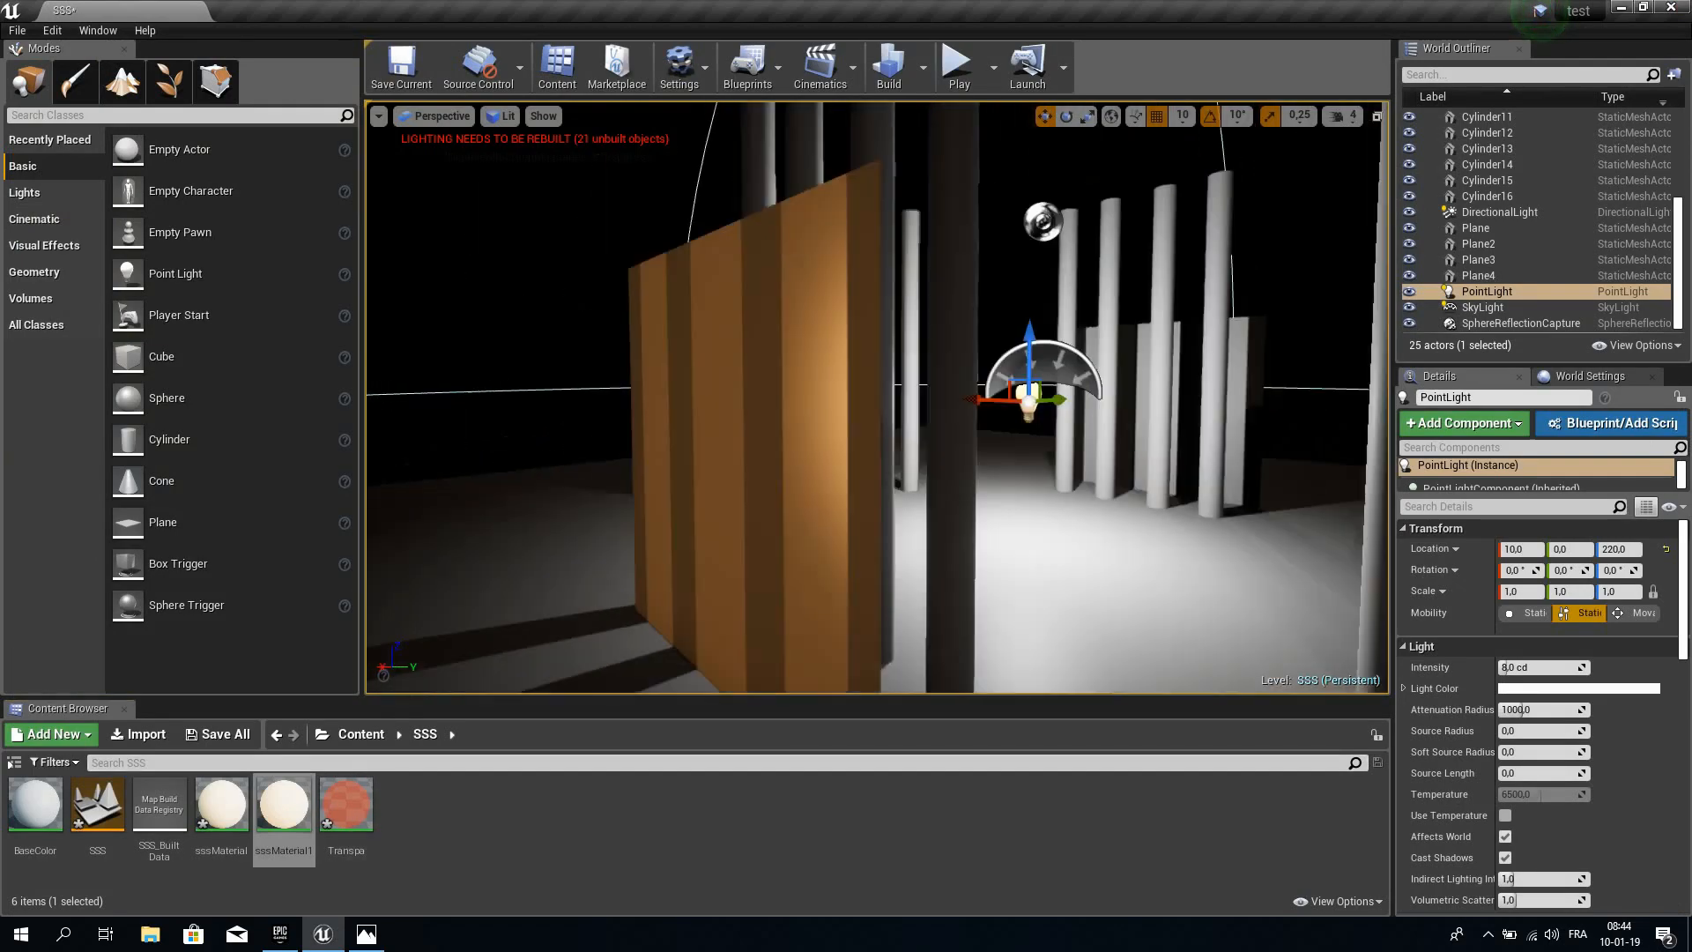
Apply sssMaterial1 to the next dark wall panel and view how the point light passes through it.
right_click_drag(902, 552, 796, 552)
left_click(271, 815)
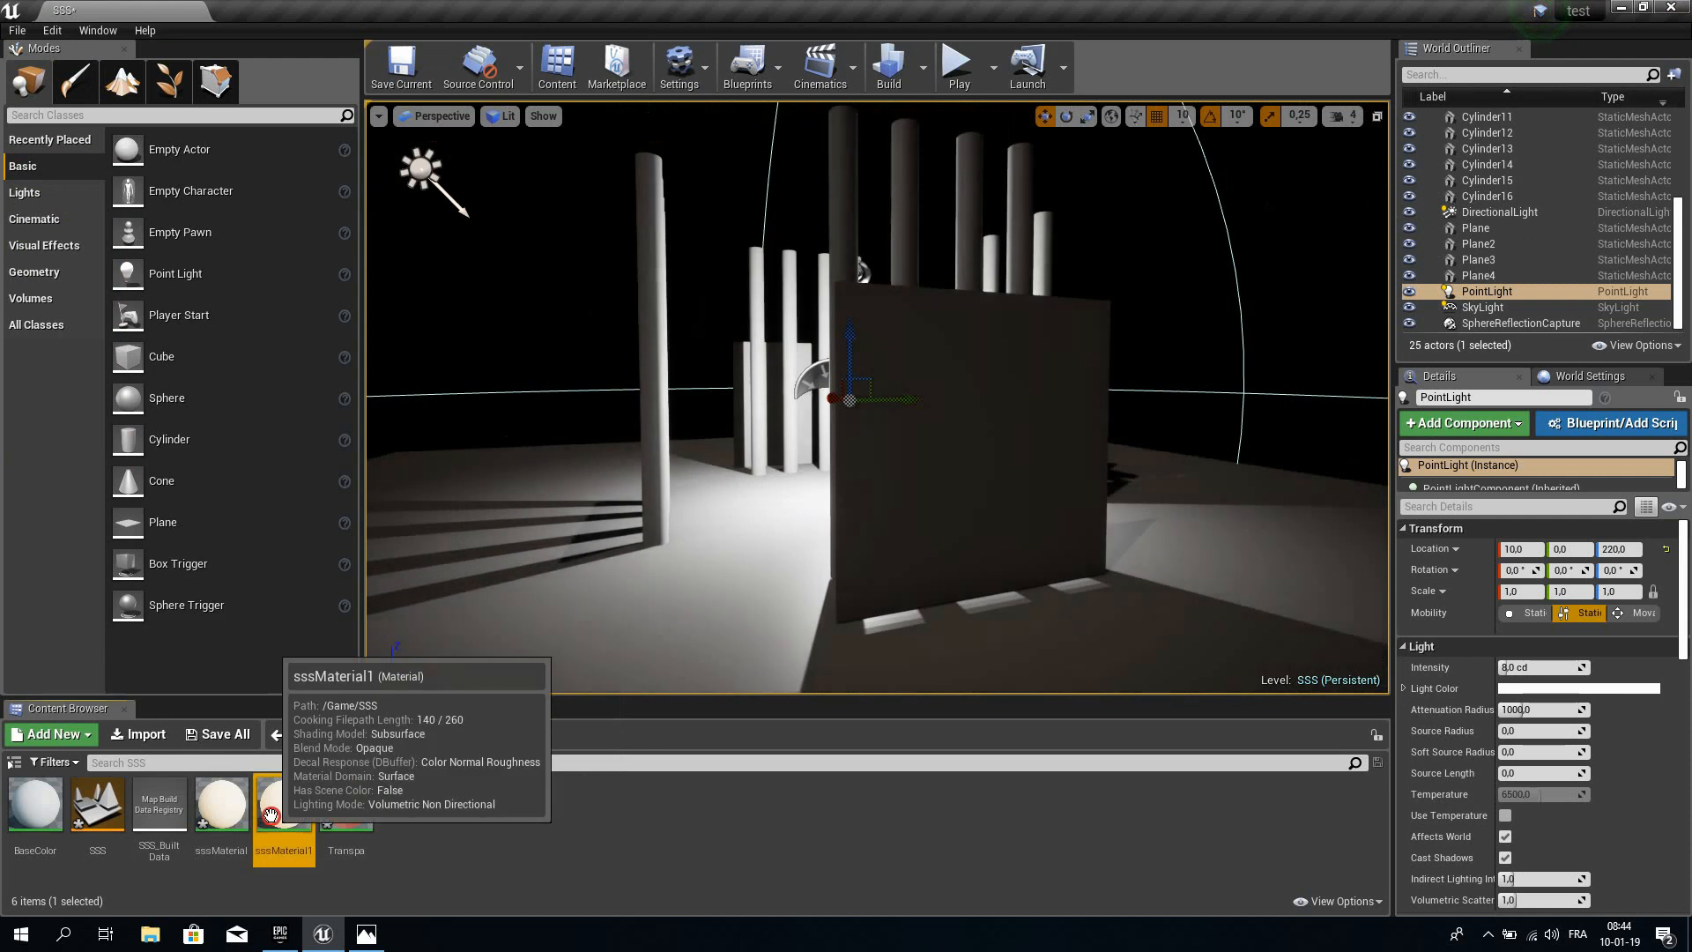
left_click_drag(271, 816, 916, 520)
right_click_drag(781, 567, 708, 511)
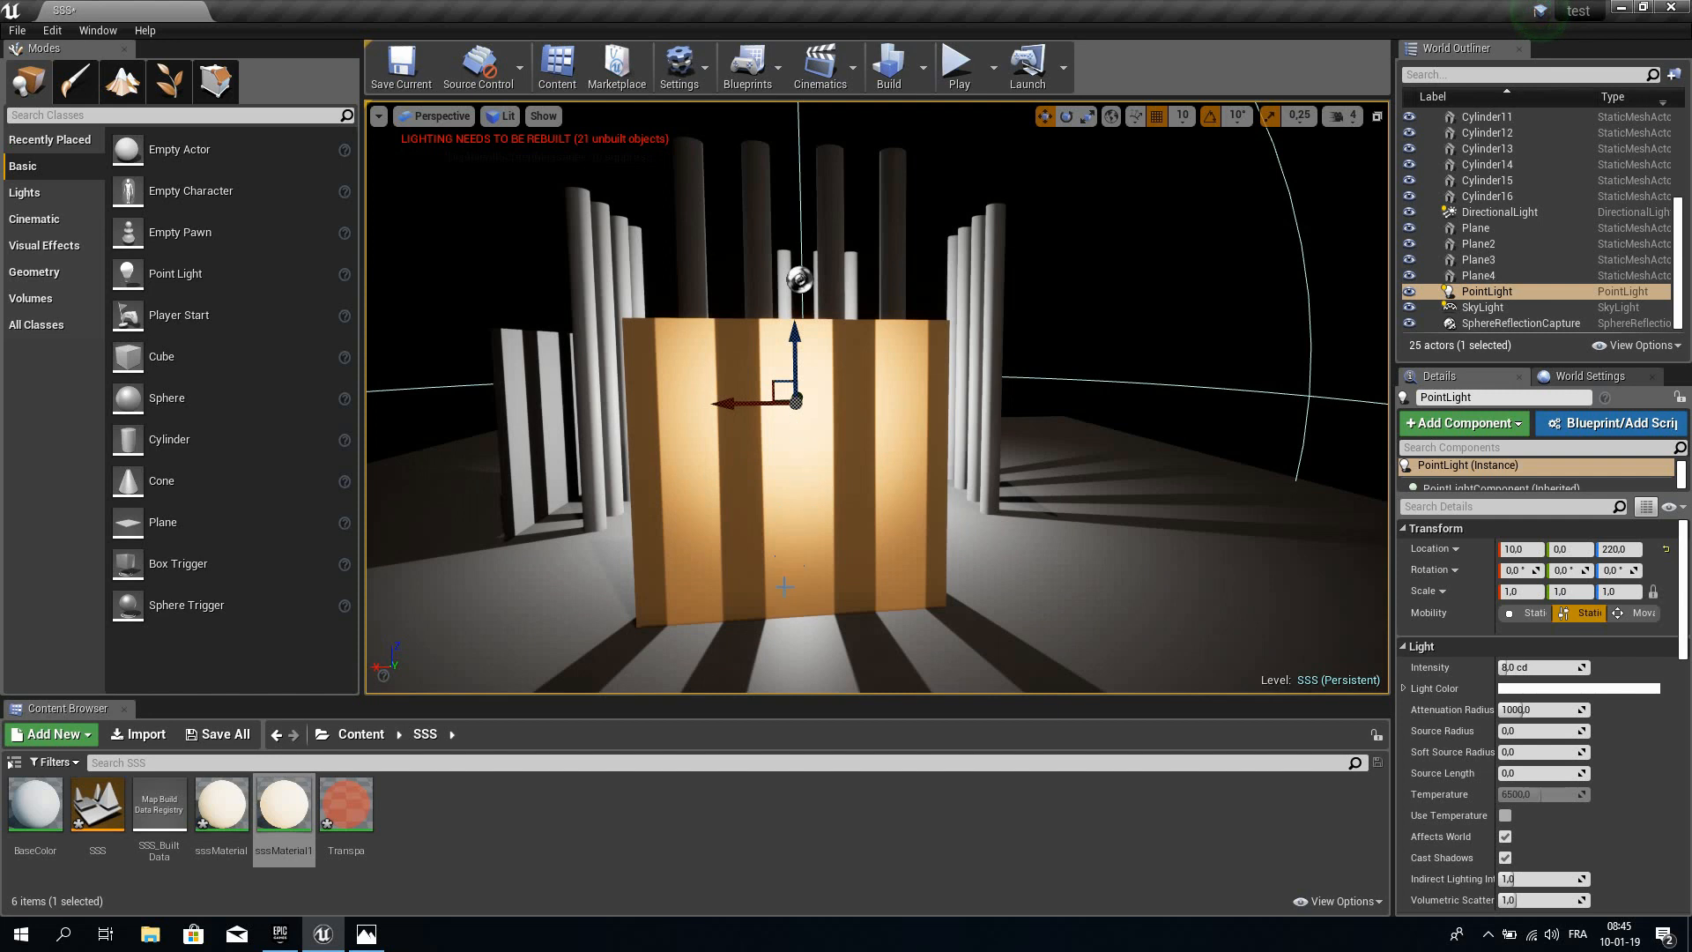
left_click_drag(785, 586, 450, 564, "alt")
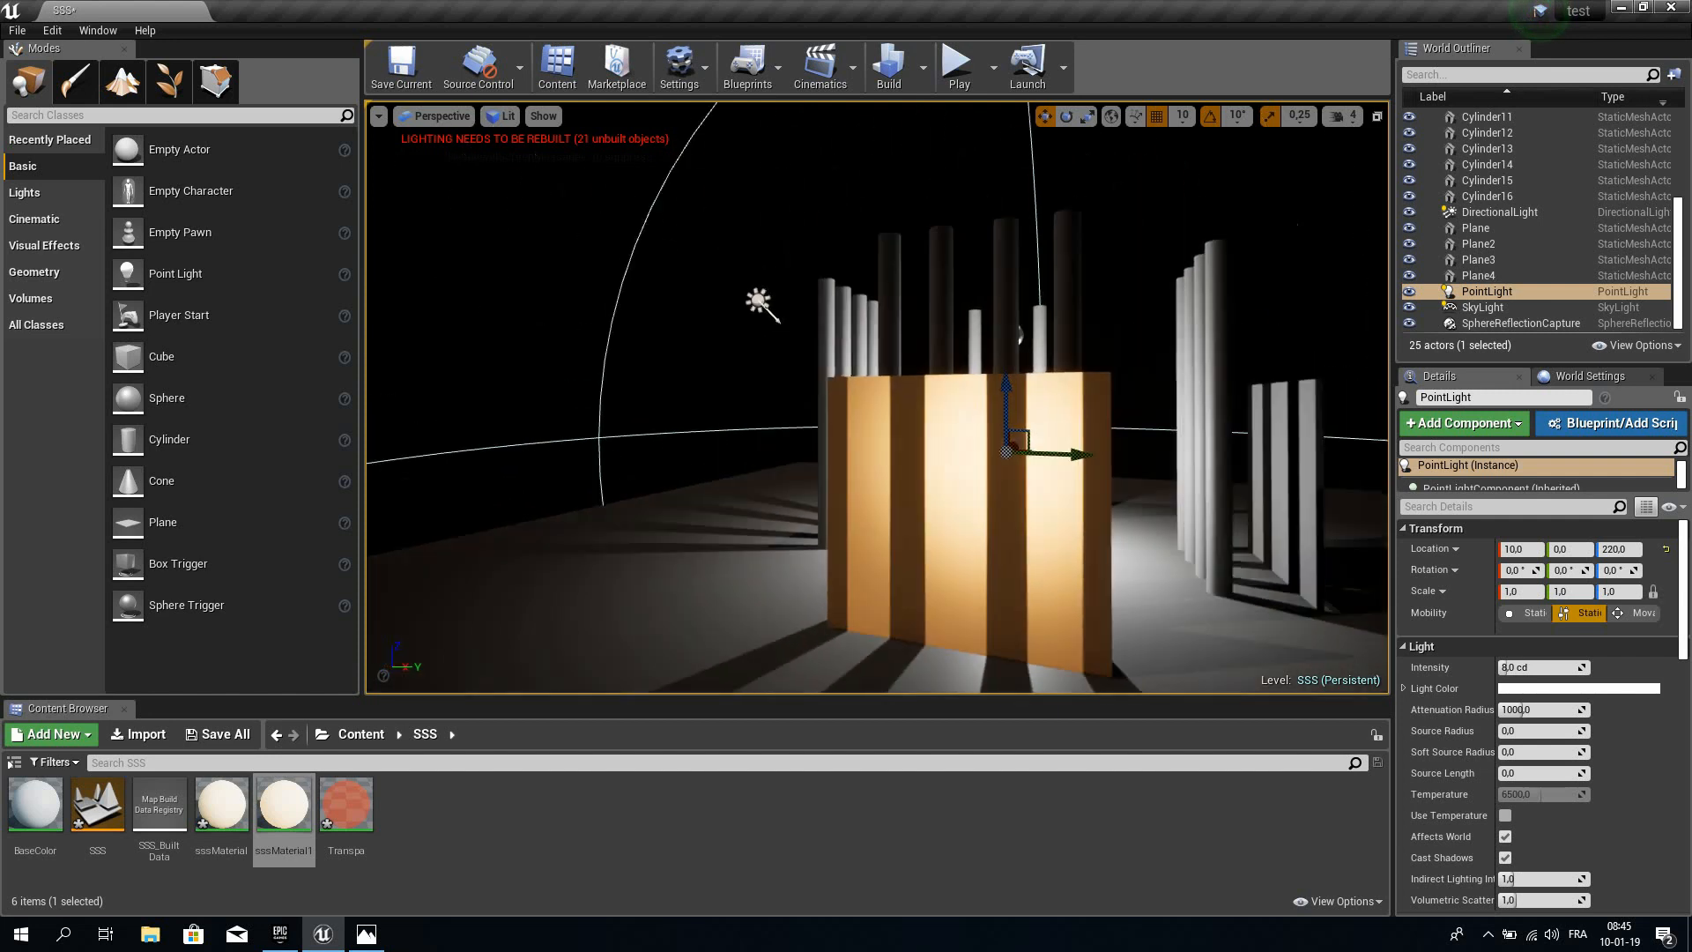
right_click_drag(954, 424, 1007, 456)
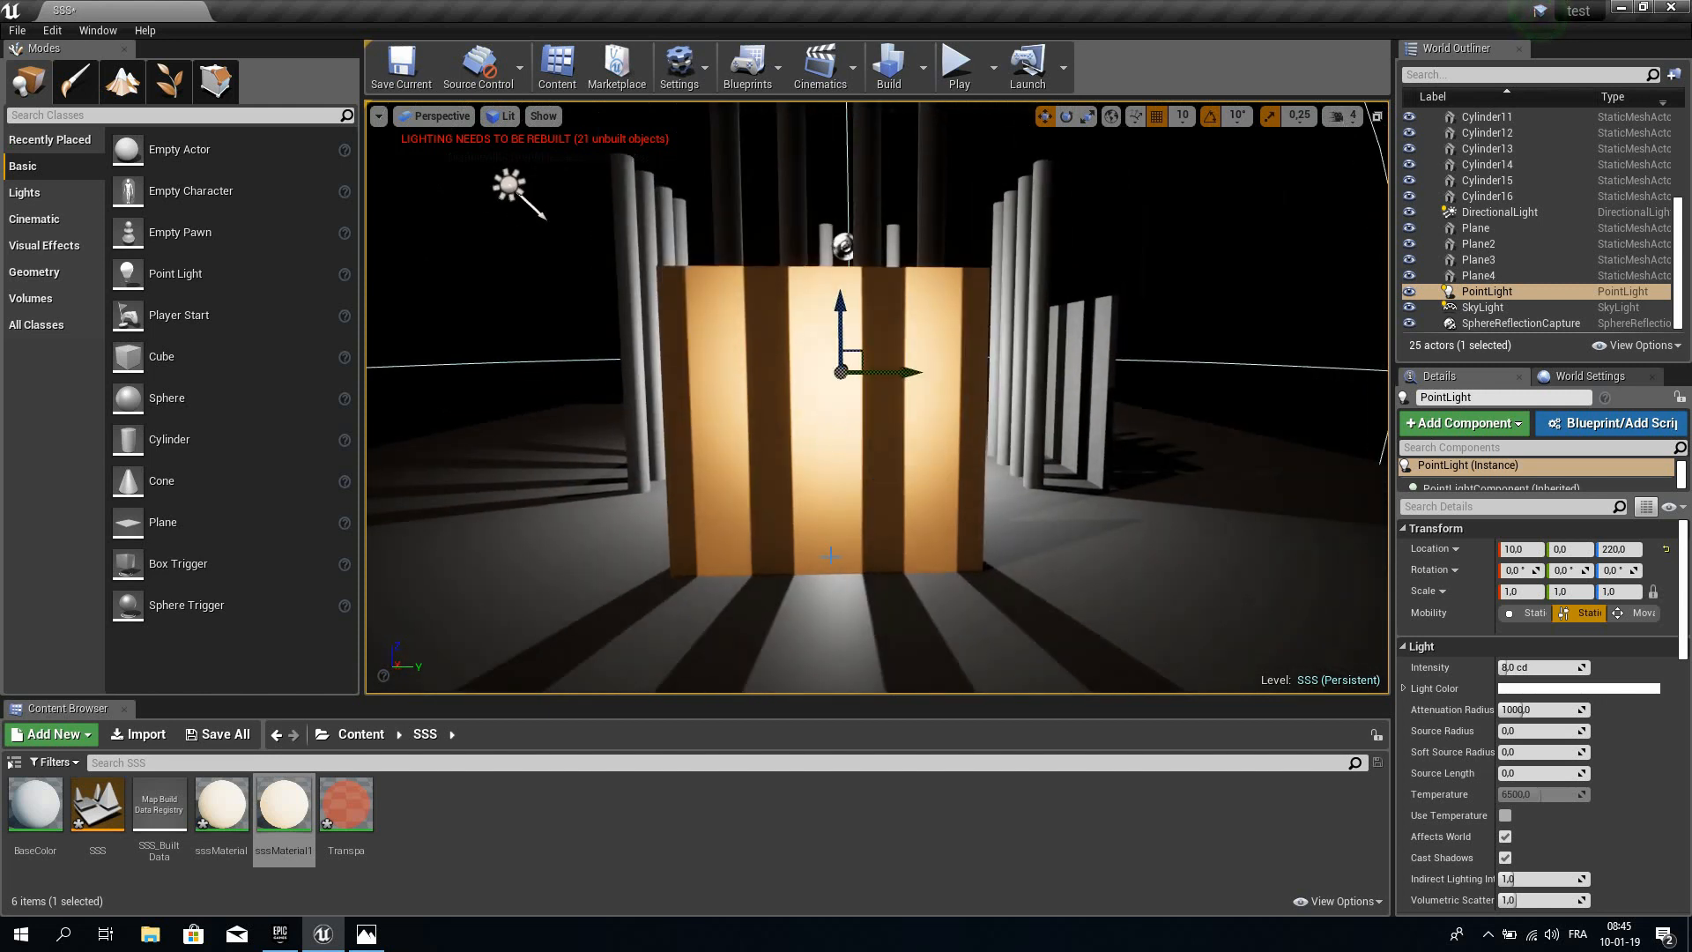
key("d")
right_click_drag(830, 556, 578, 628)
Duplicate sssMaterial1 in the SSS folder, name the copy sssMaterial2, and open it for editing.
left_click(282, 815)
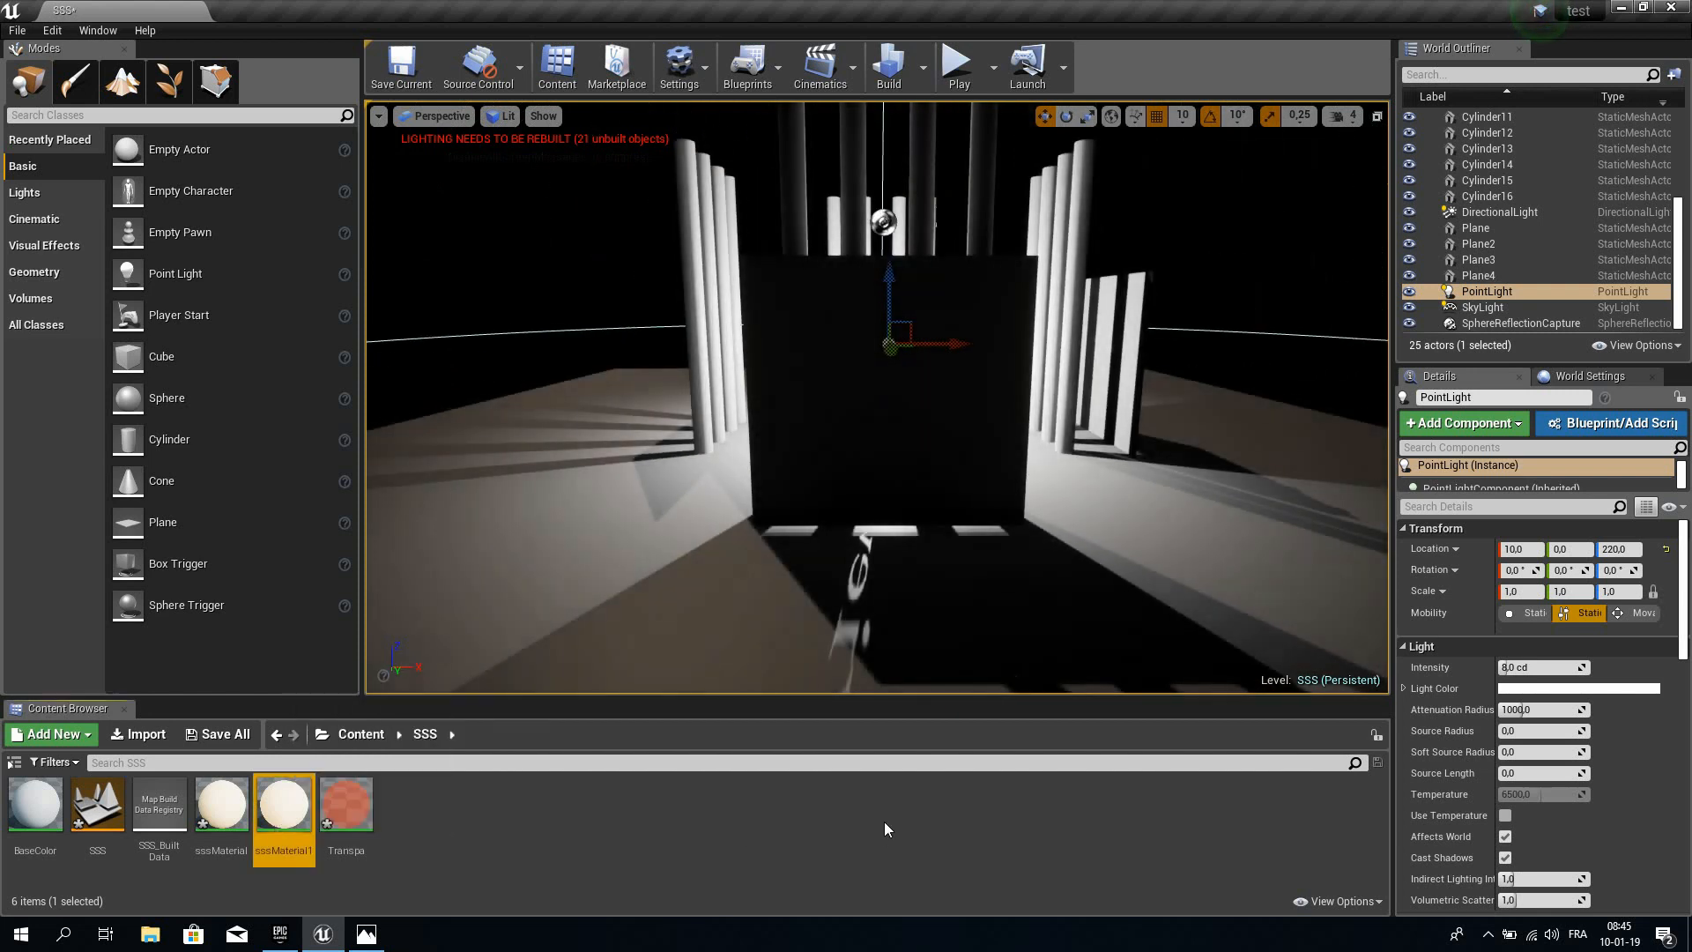
right_click(302, 799)
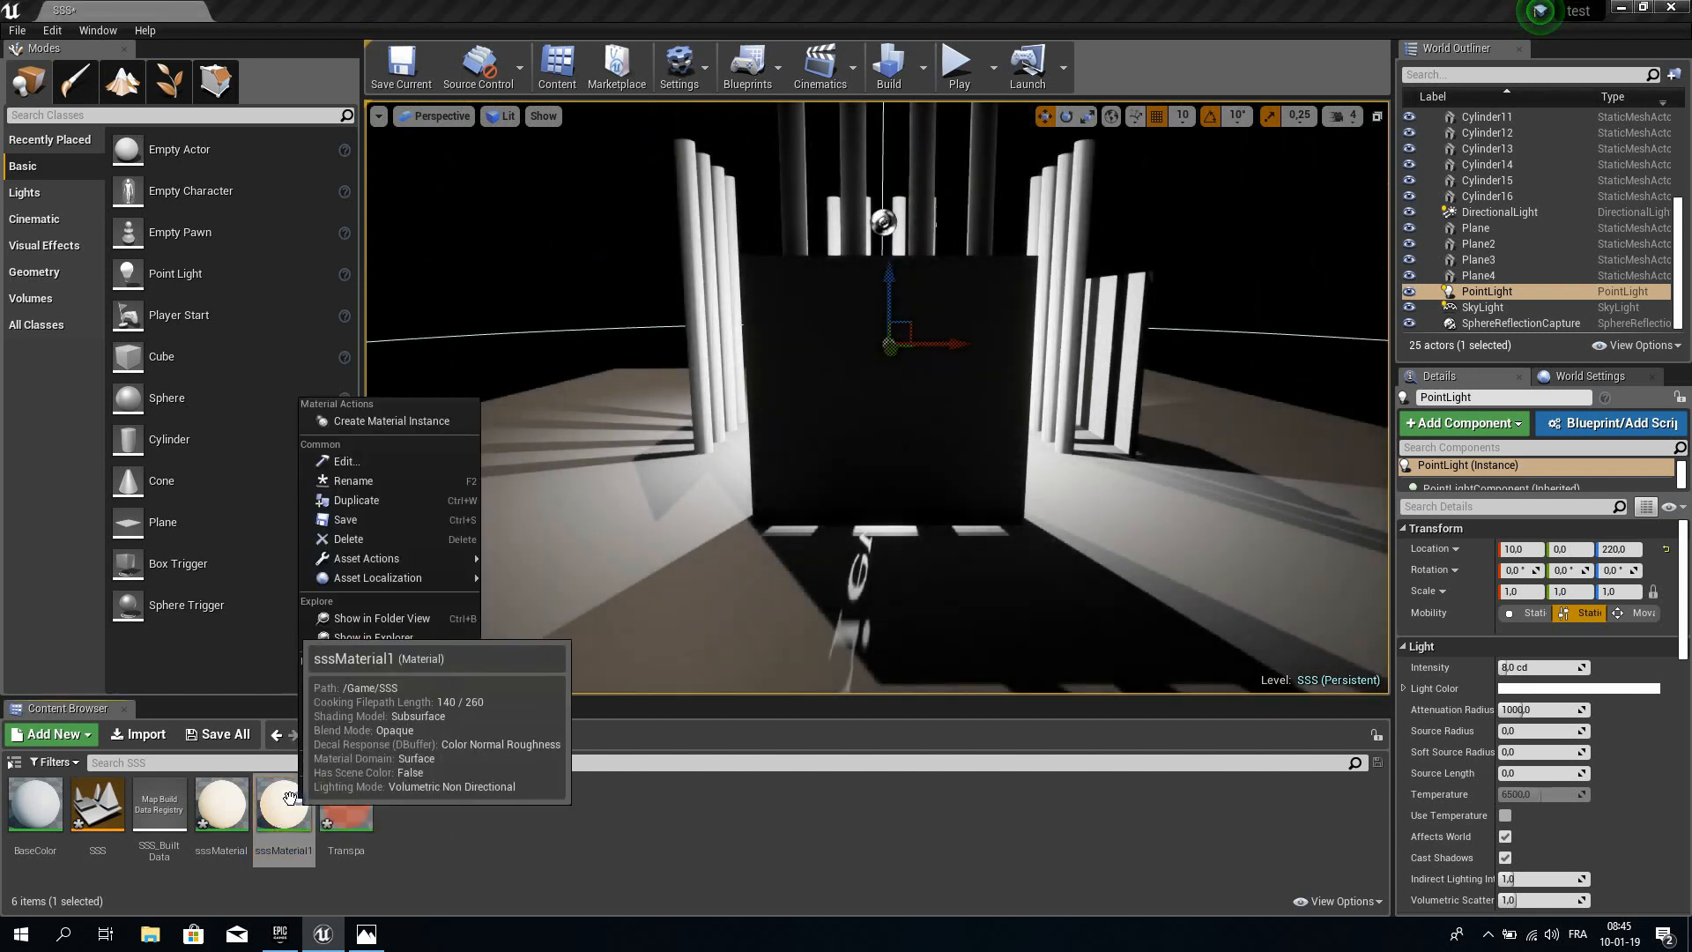
left_click(366, 515)
double_click(340, 815)
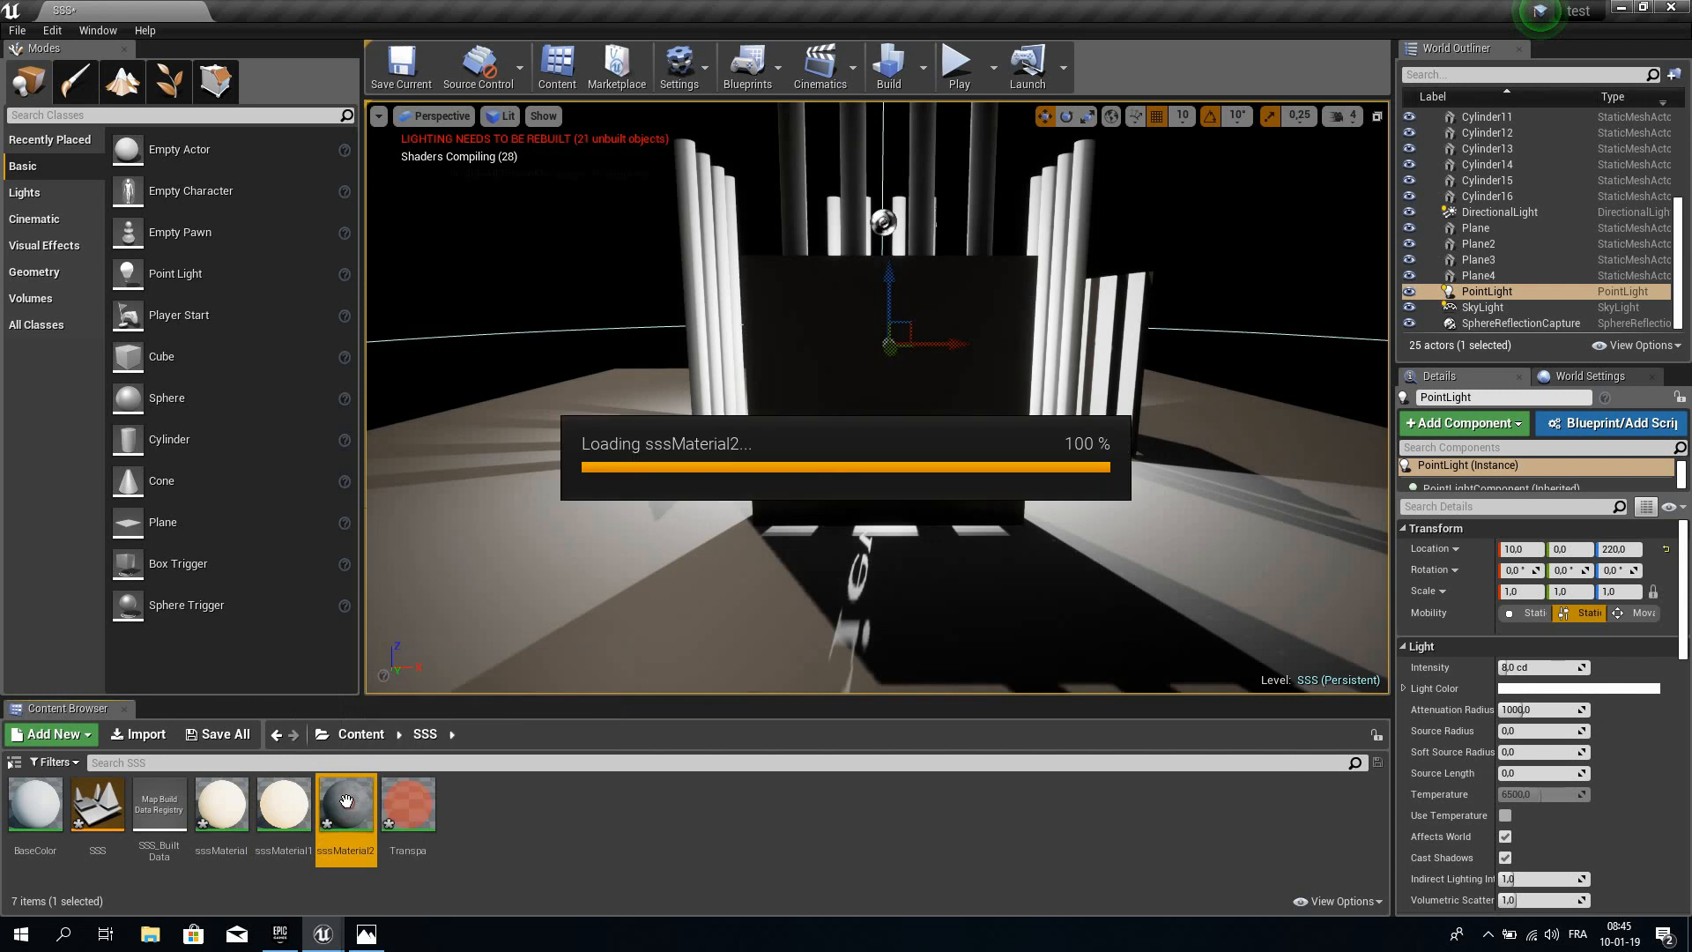
Set sssMaterial2's Opacity constant to 1, save the material, and return to the level.
left_click(804, 398)
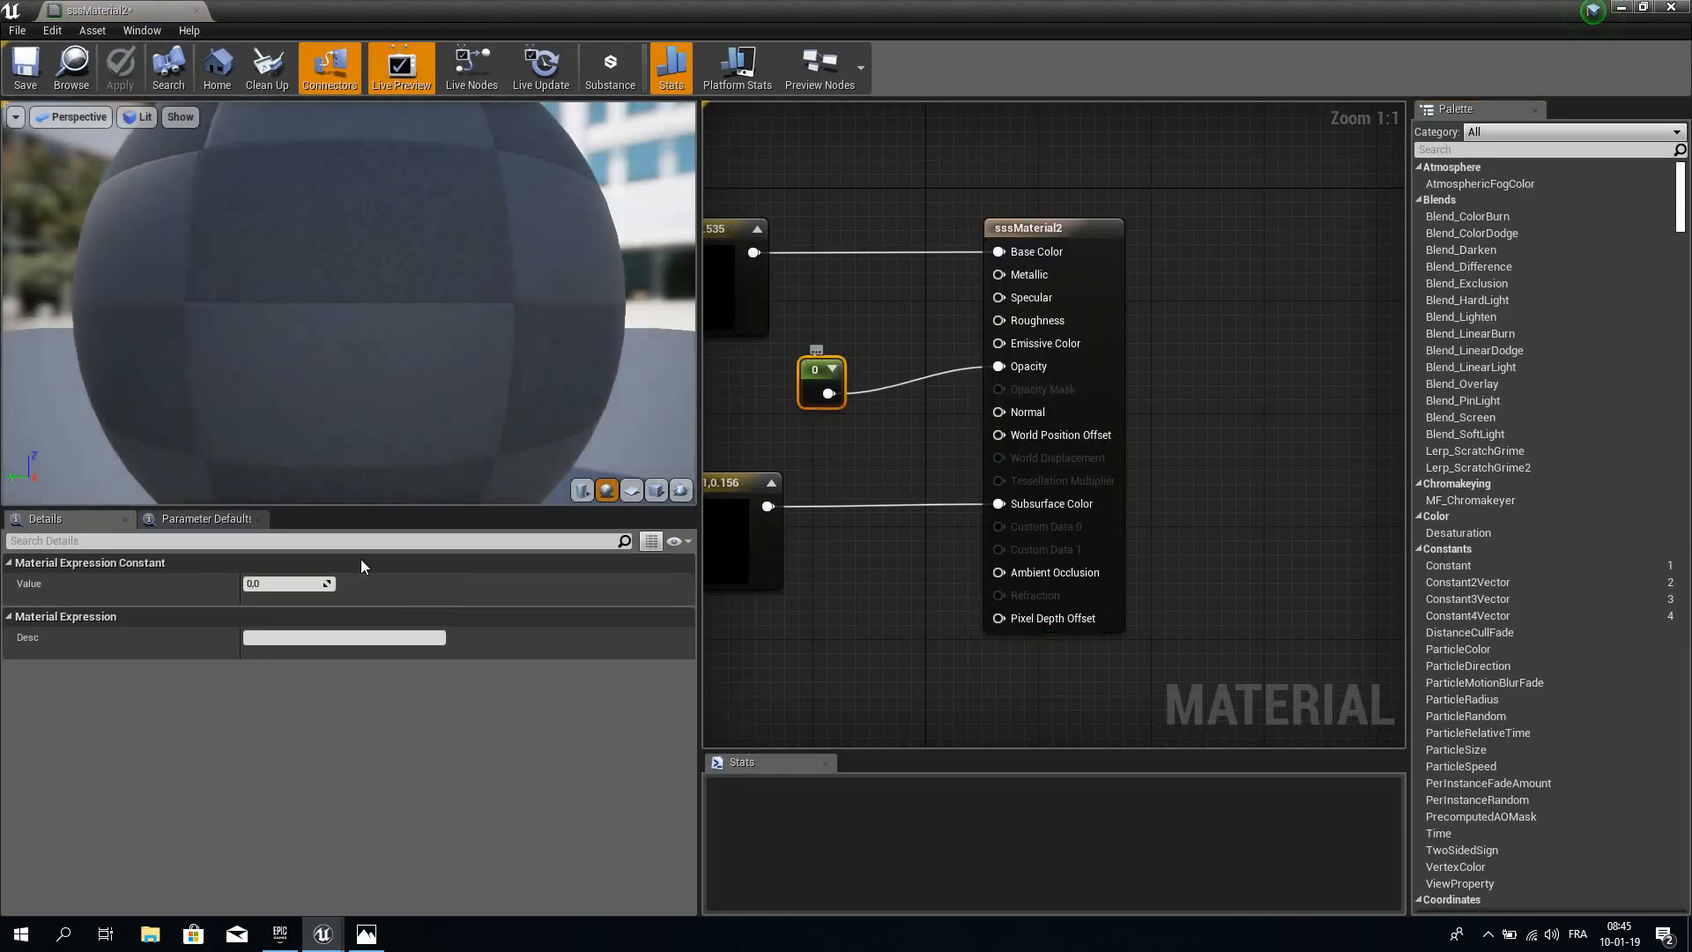
left_click(283, 583)
type("1")
key("Return")
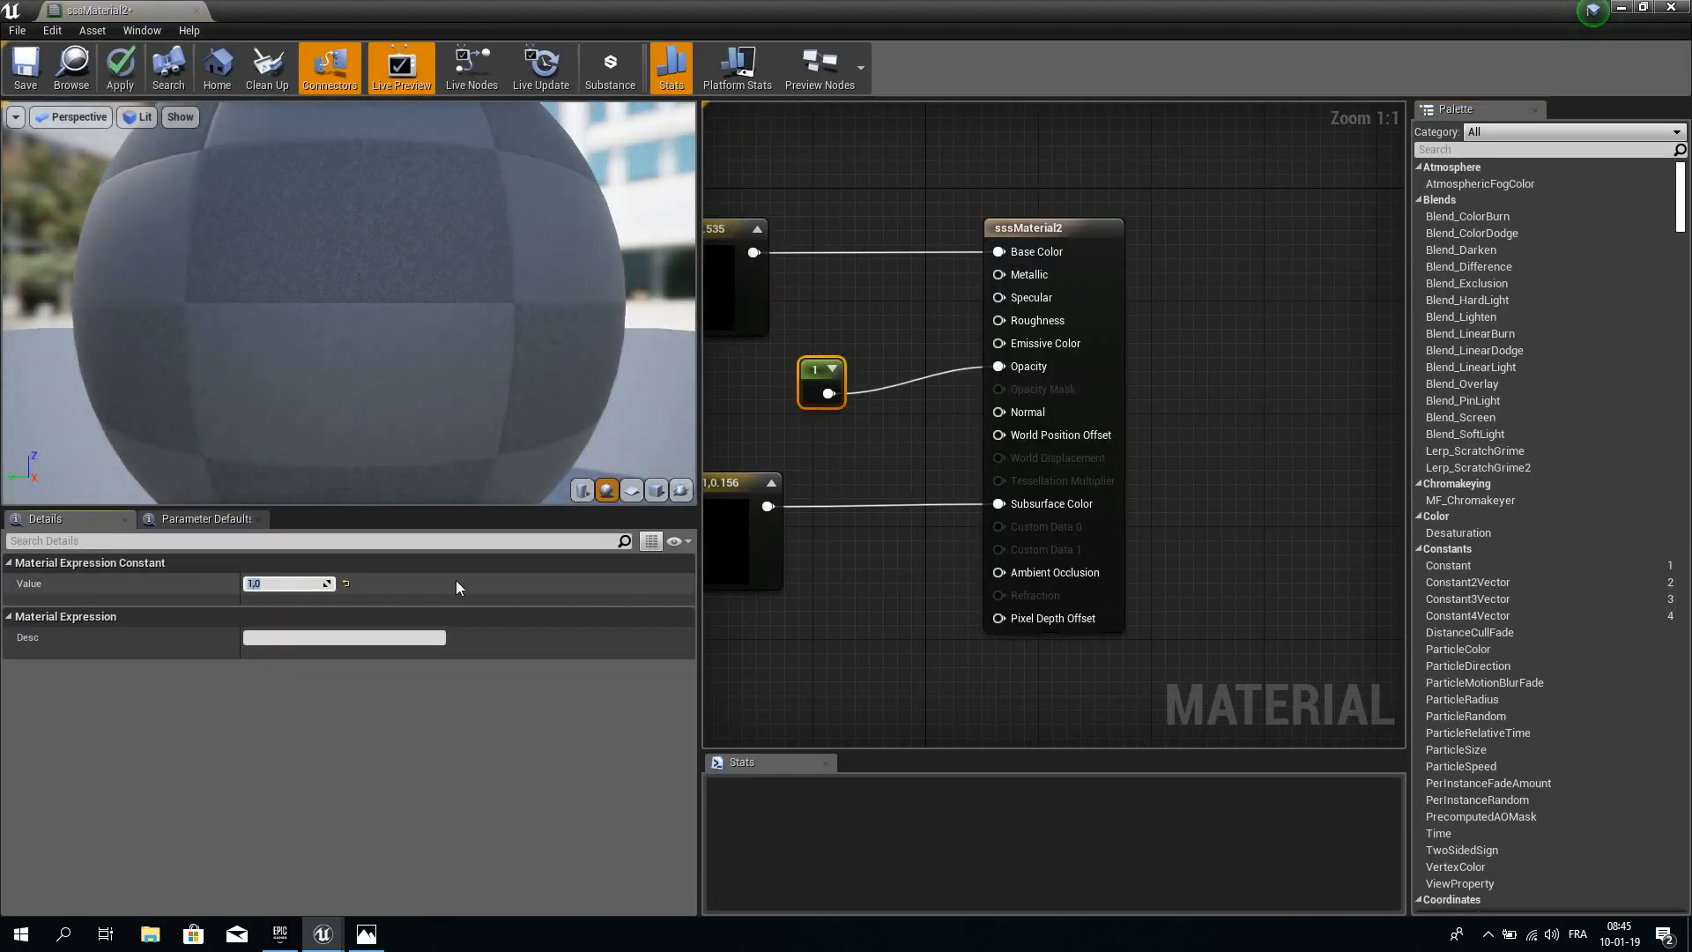
left_click(14, 80)
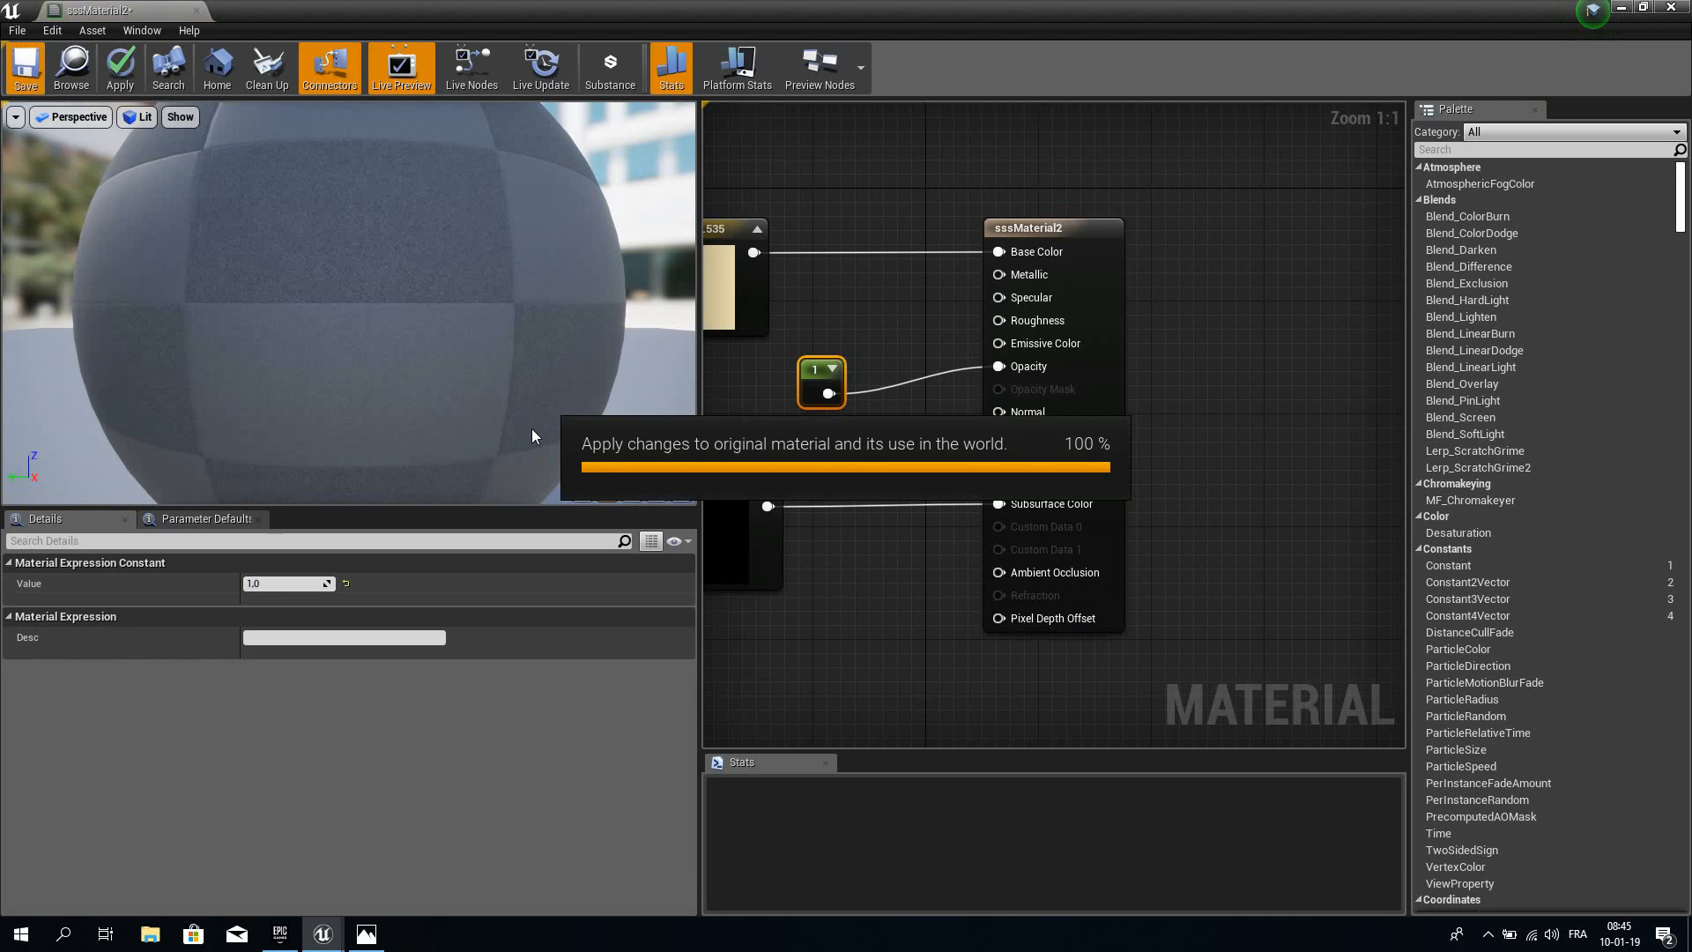
left_click(1672, 11)
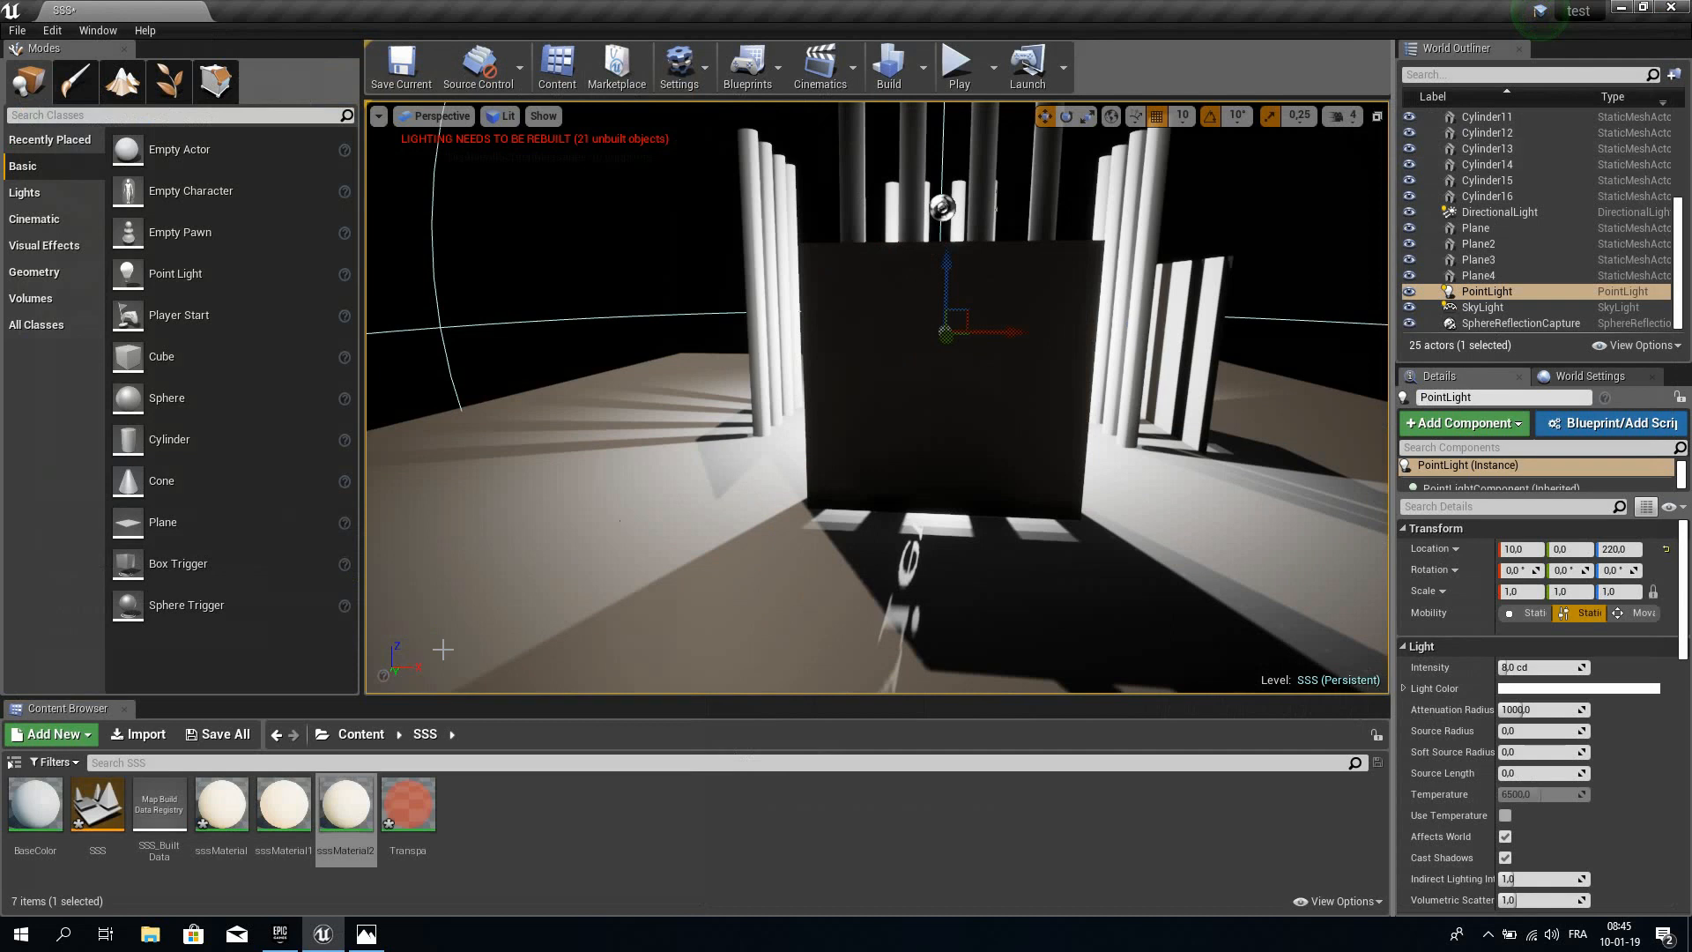
Apply sssMaterial2 to the next dark wall panel and move the point light to 0 on X.
left_click_drag(345, 804, 981, 405)
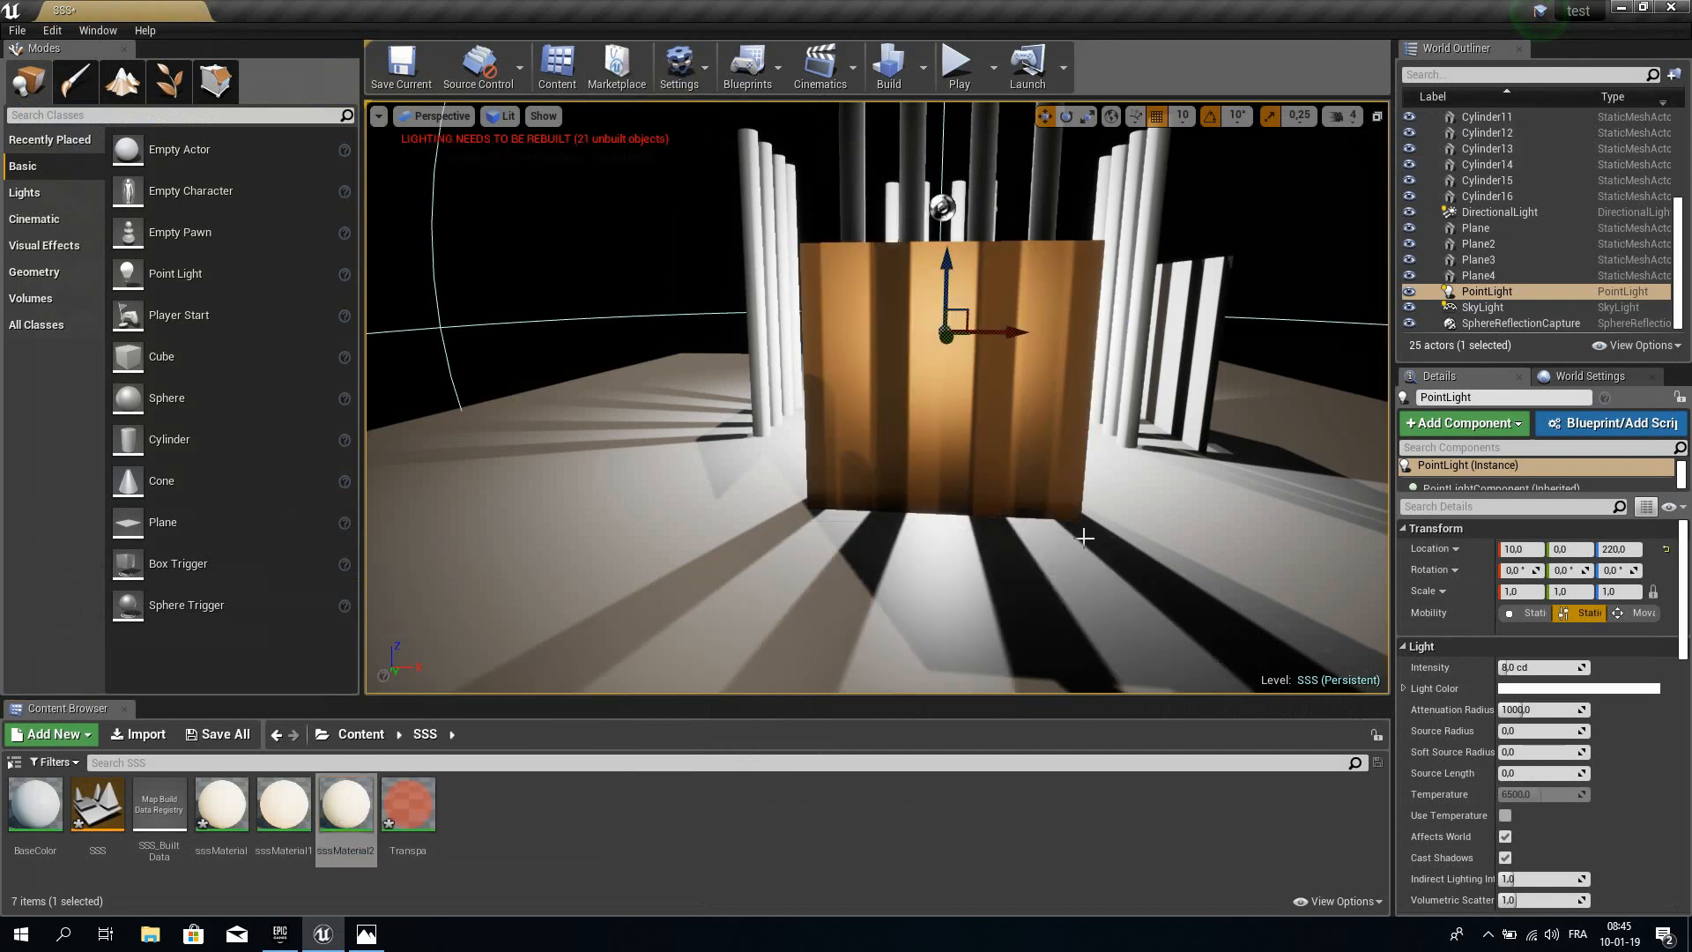
mouse_move(1084, 537)
right_mouse_down()
mouse_move(1068, 608)
mouse_move(1091, 516)
right_mouse_up()
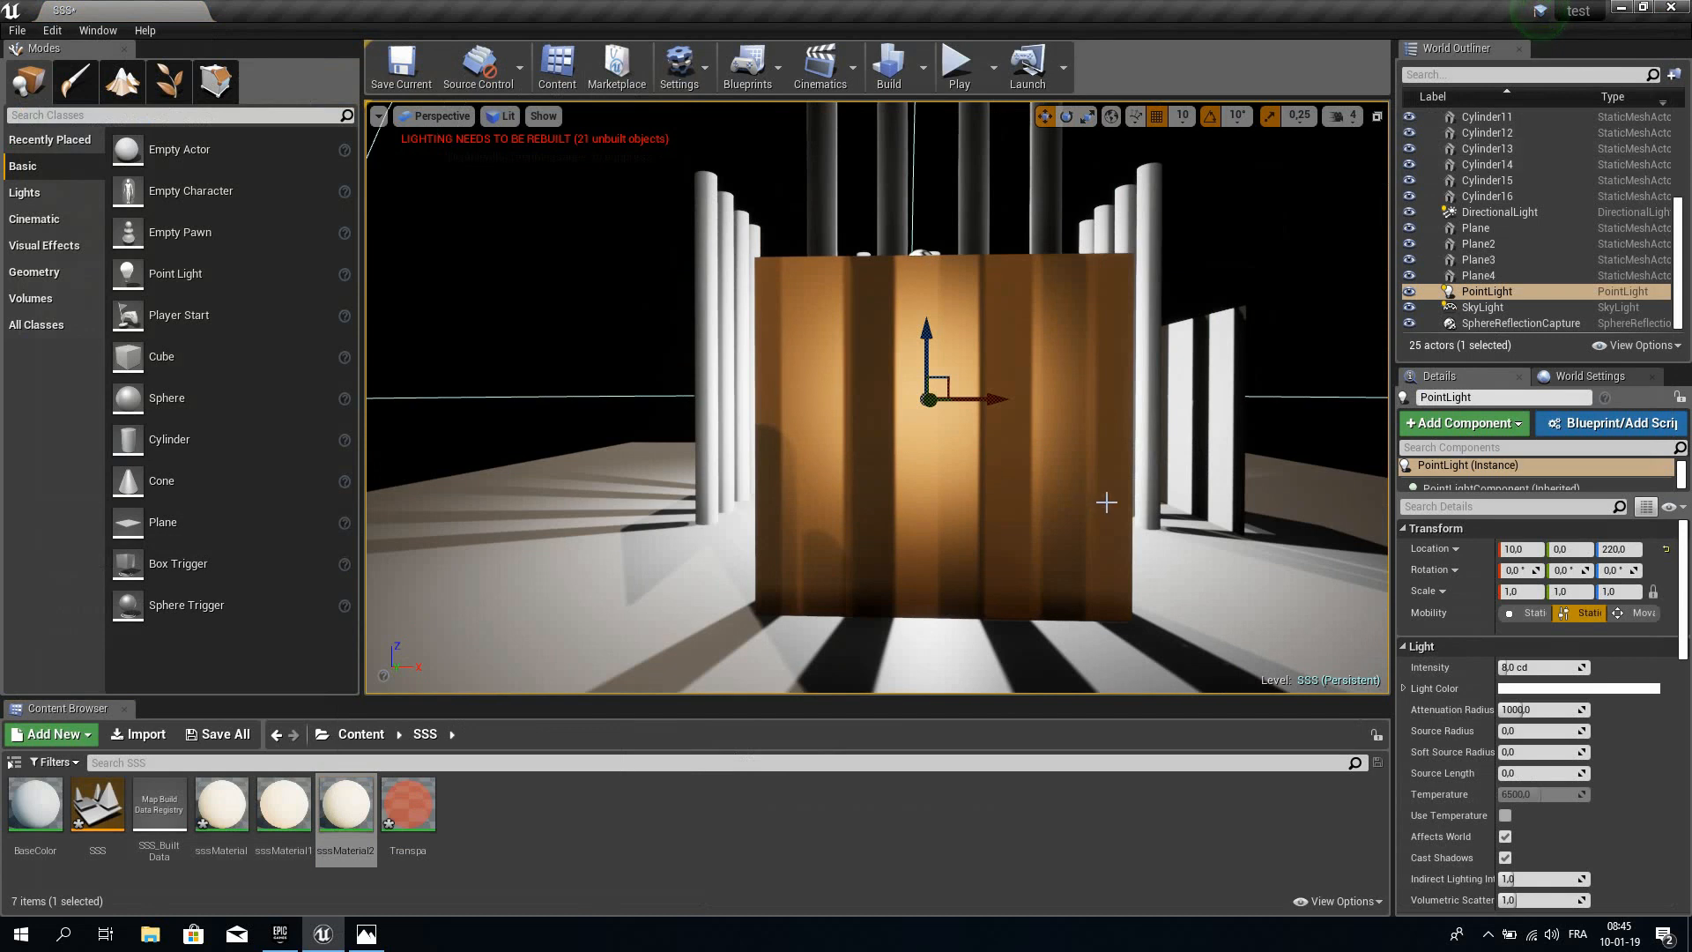
right_click_drag(1091, 515, 1013, 511)
left_click_drag(1013, 414, 1005, 490)
mouse_move(957, 509)
right_mouse_down()
mouse_move(1110, 508)
mouse_move(914, 523)
mouse_move(1110, 525)
mouse_move(788, 522)
mouse_move(926, 514)
right_mouse_up()
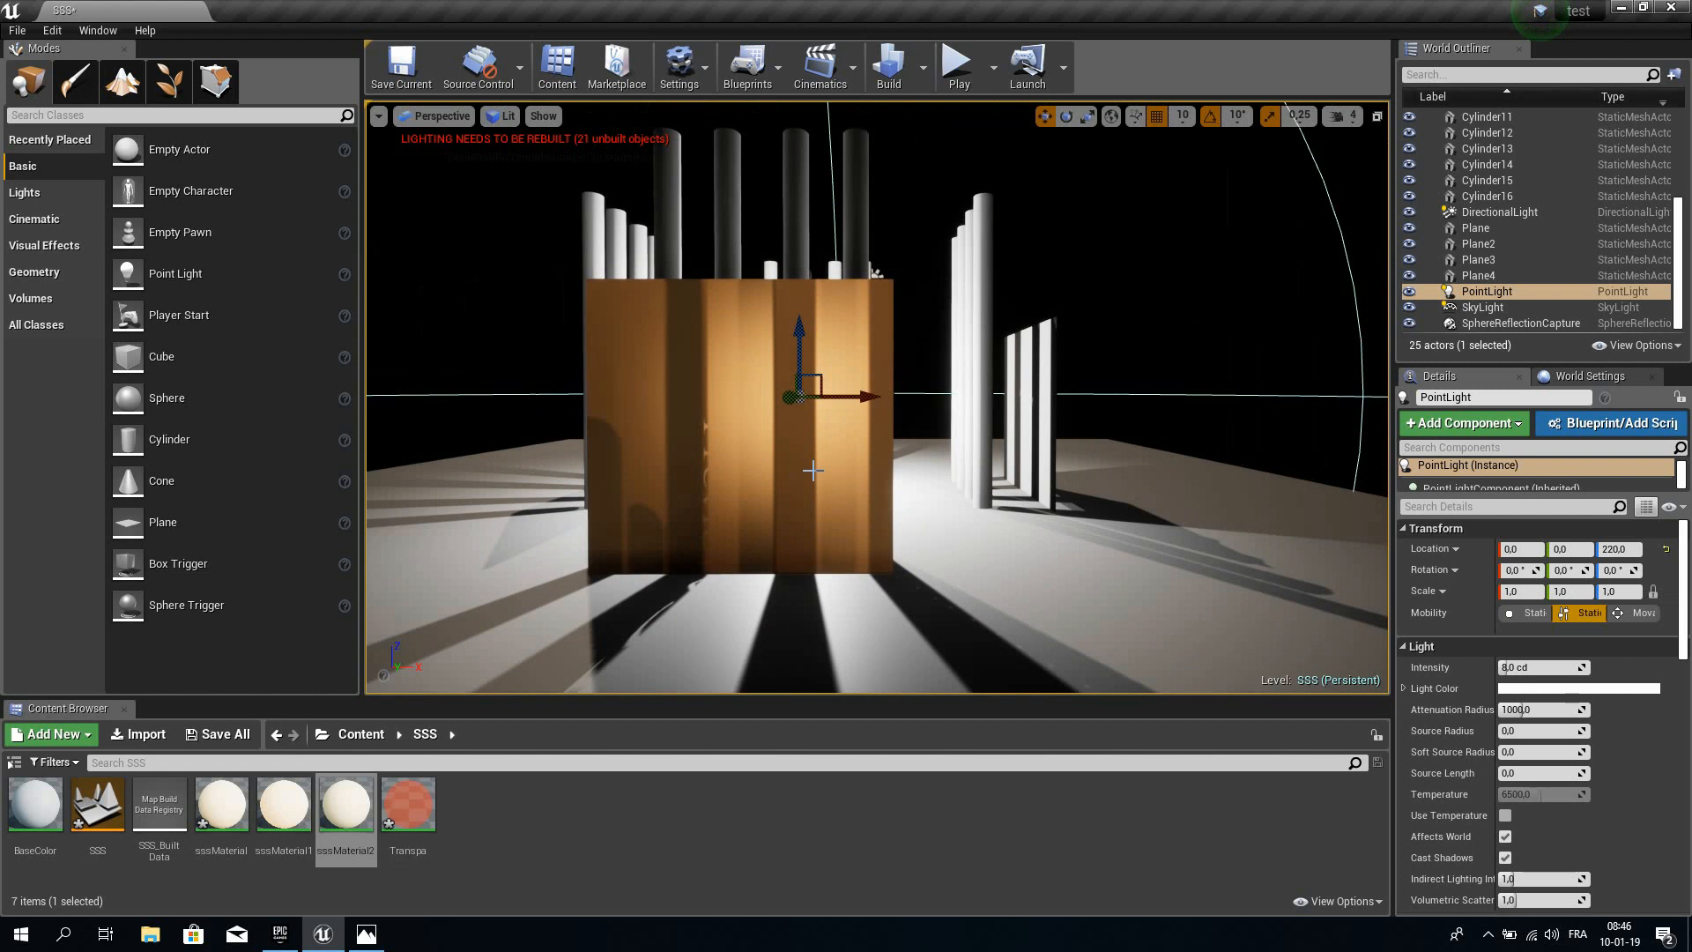
Duplicate sssMaterial2 in the SSS folder, keep the name sssMaterial3, and open the copy for editing.
right_click_drag(813, 471, 516, 458)
double_click(346, 801)
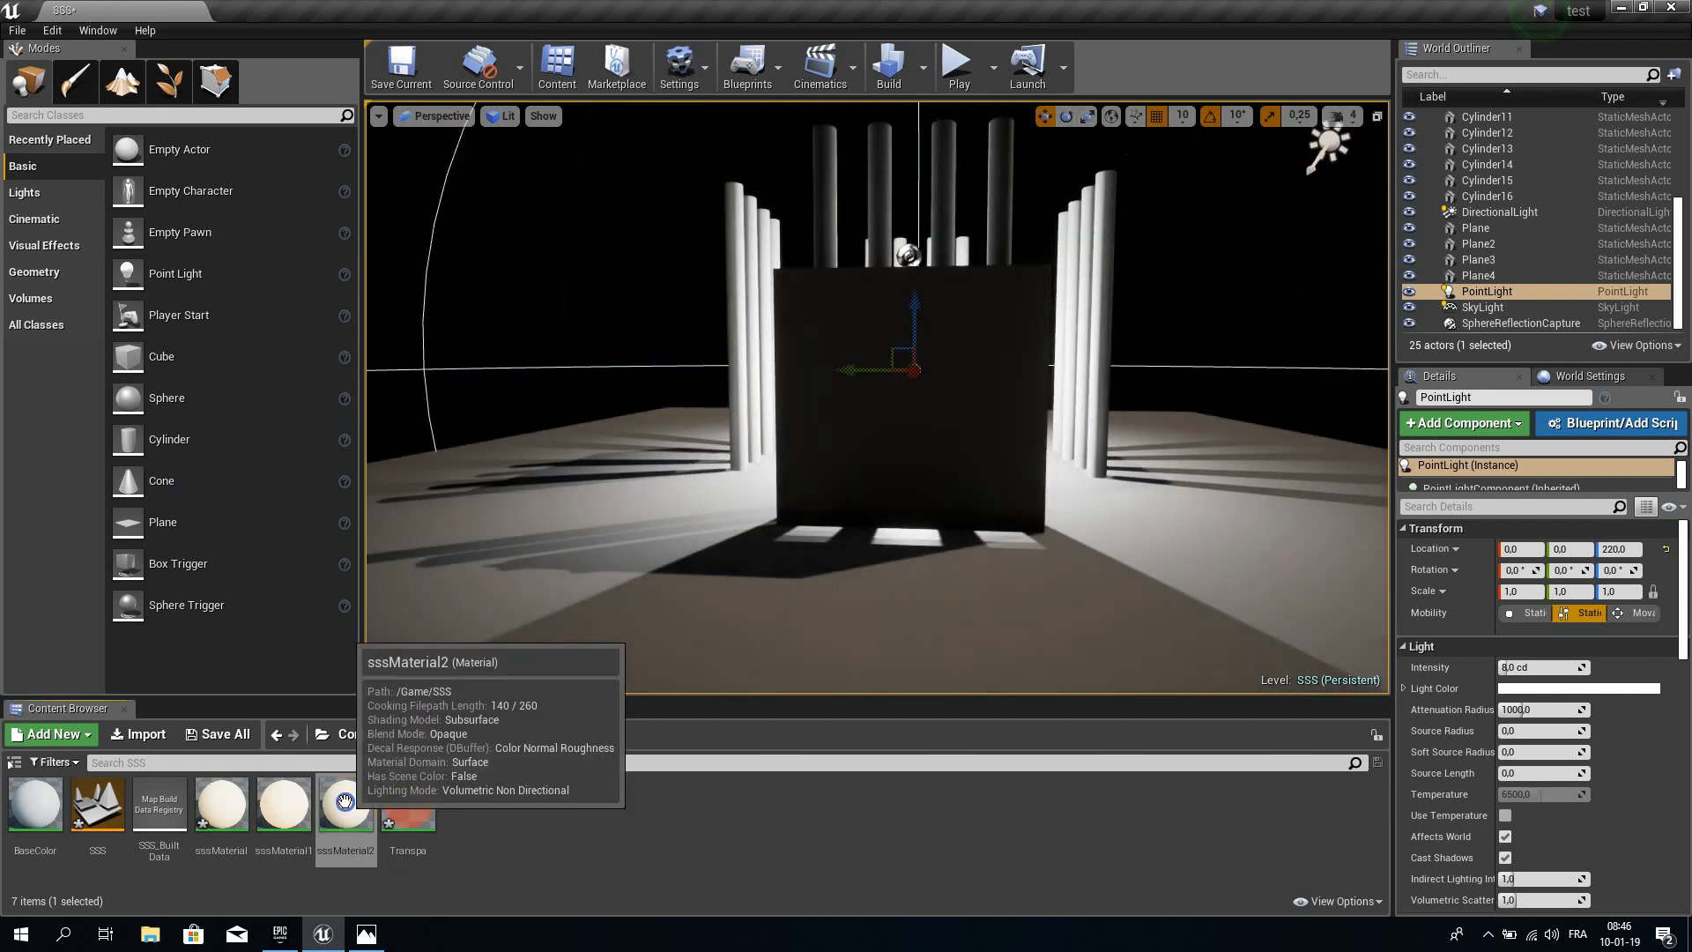
right_click(344, 801)
left_click(385, 499)
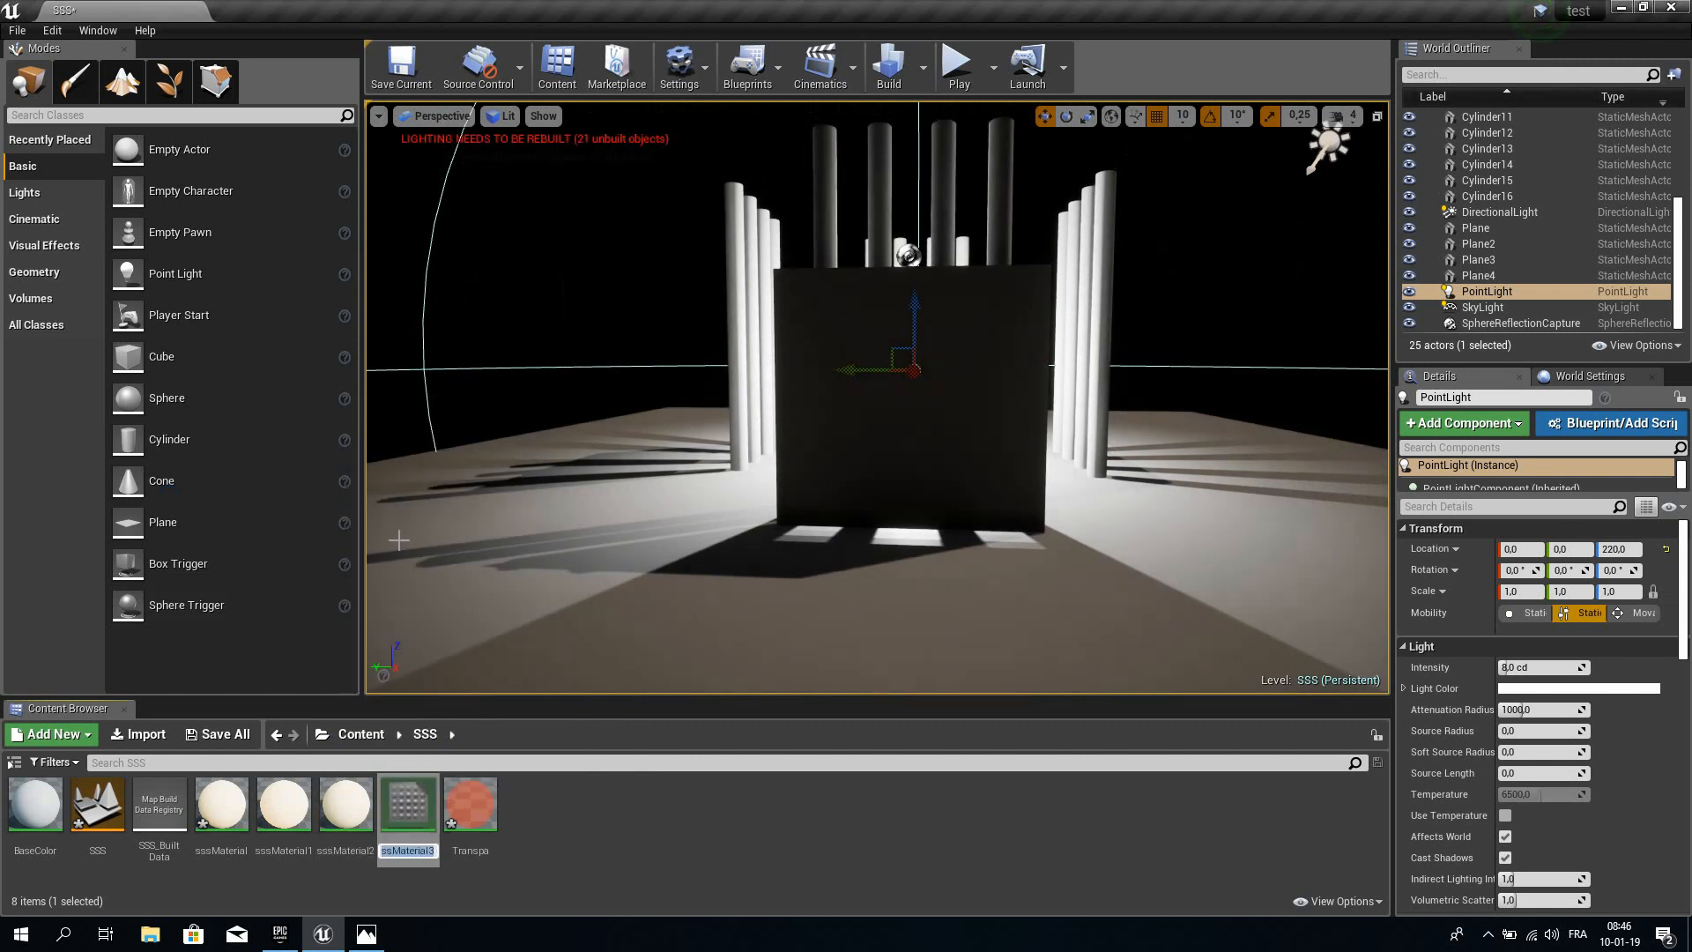
key("Return")
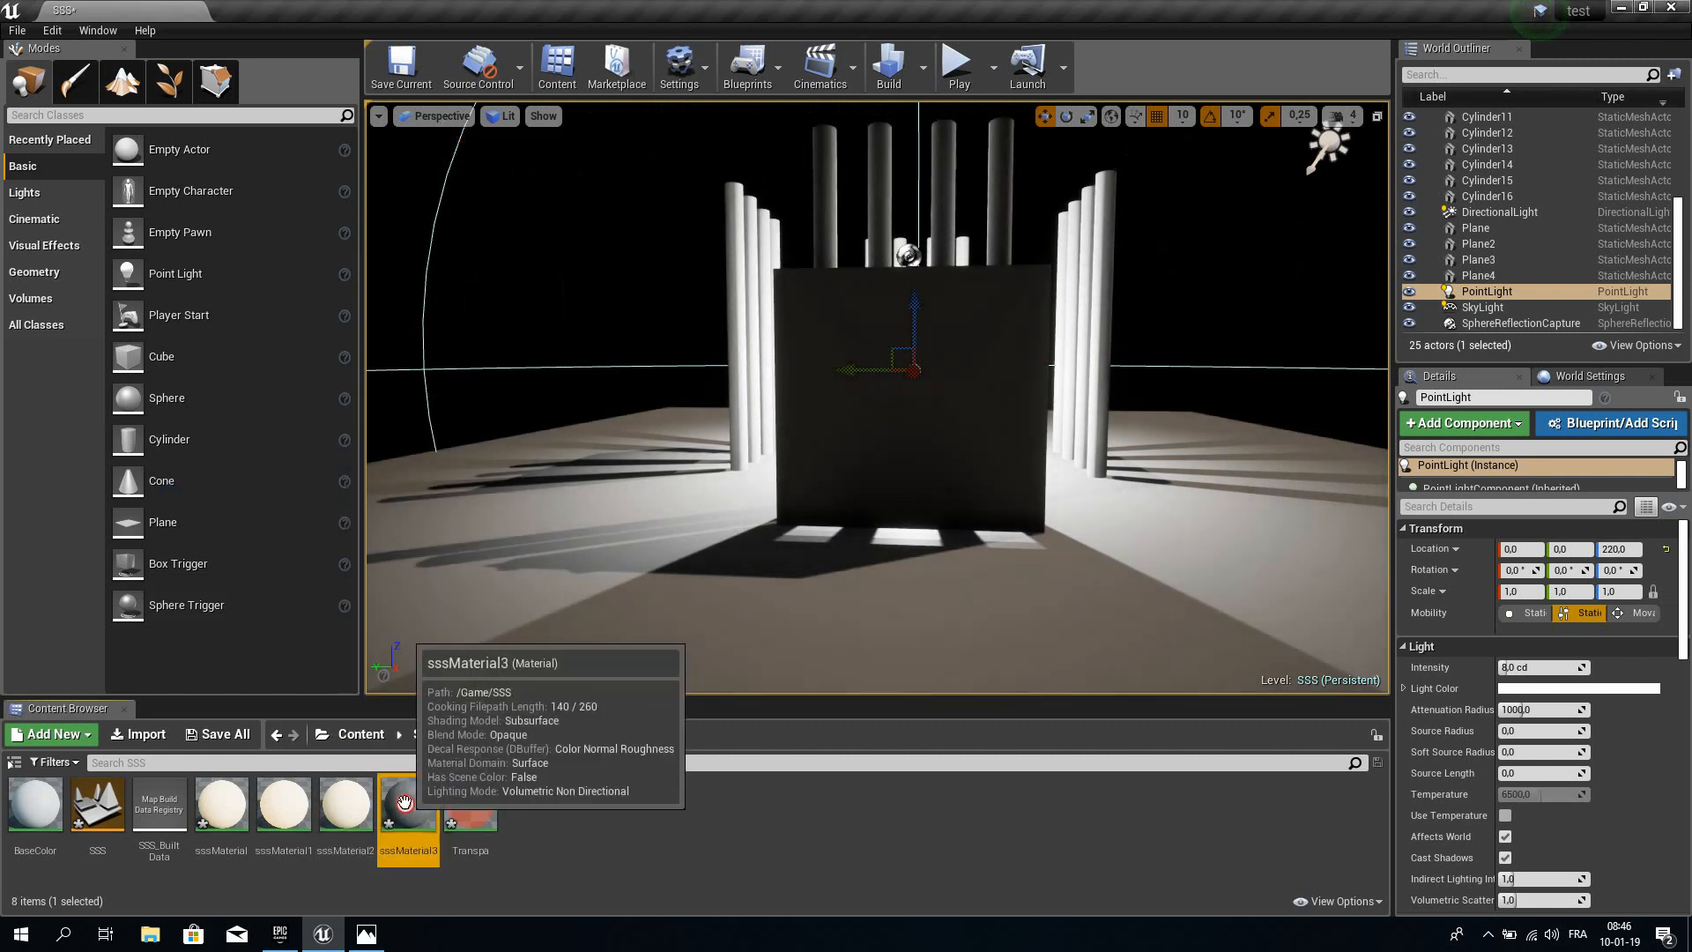
double_click(404, 800)
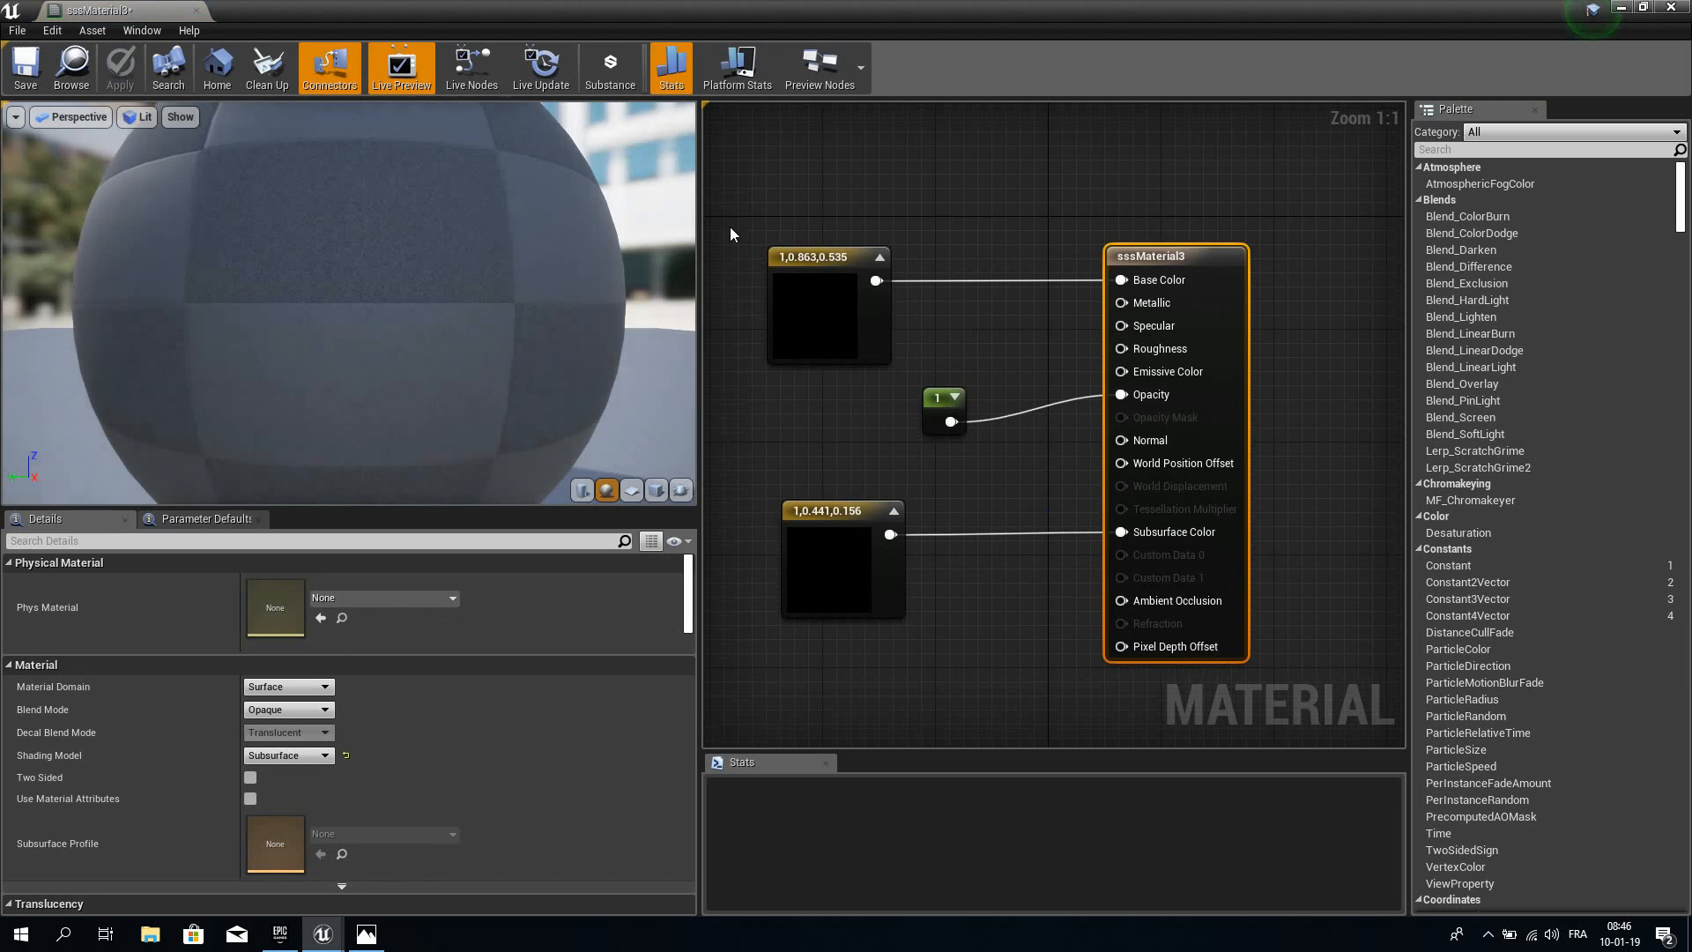
Set sssMaterial3's Base Color to red (1, 0, 0.0438) and its Subsurface Color to blue (0, 0.135, 1).
double_click(805, 305)
left_click_drag(946, 482, 1013, 450)
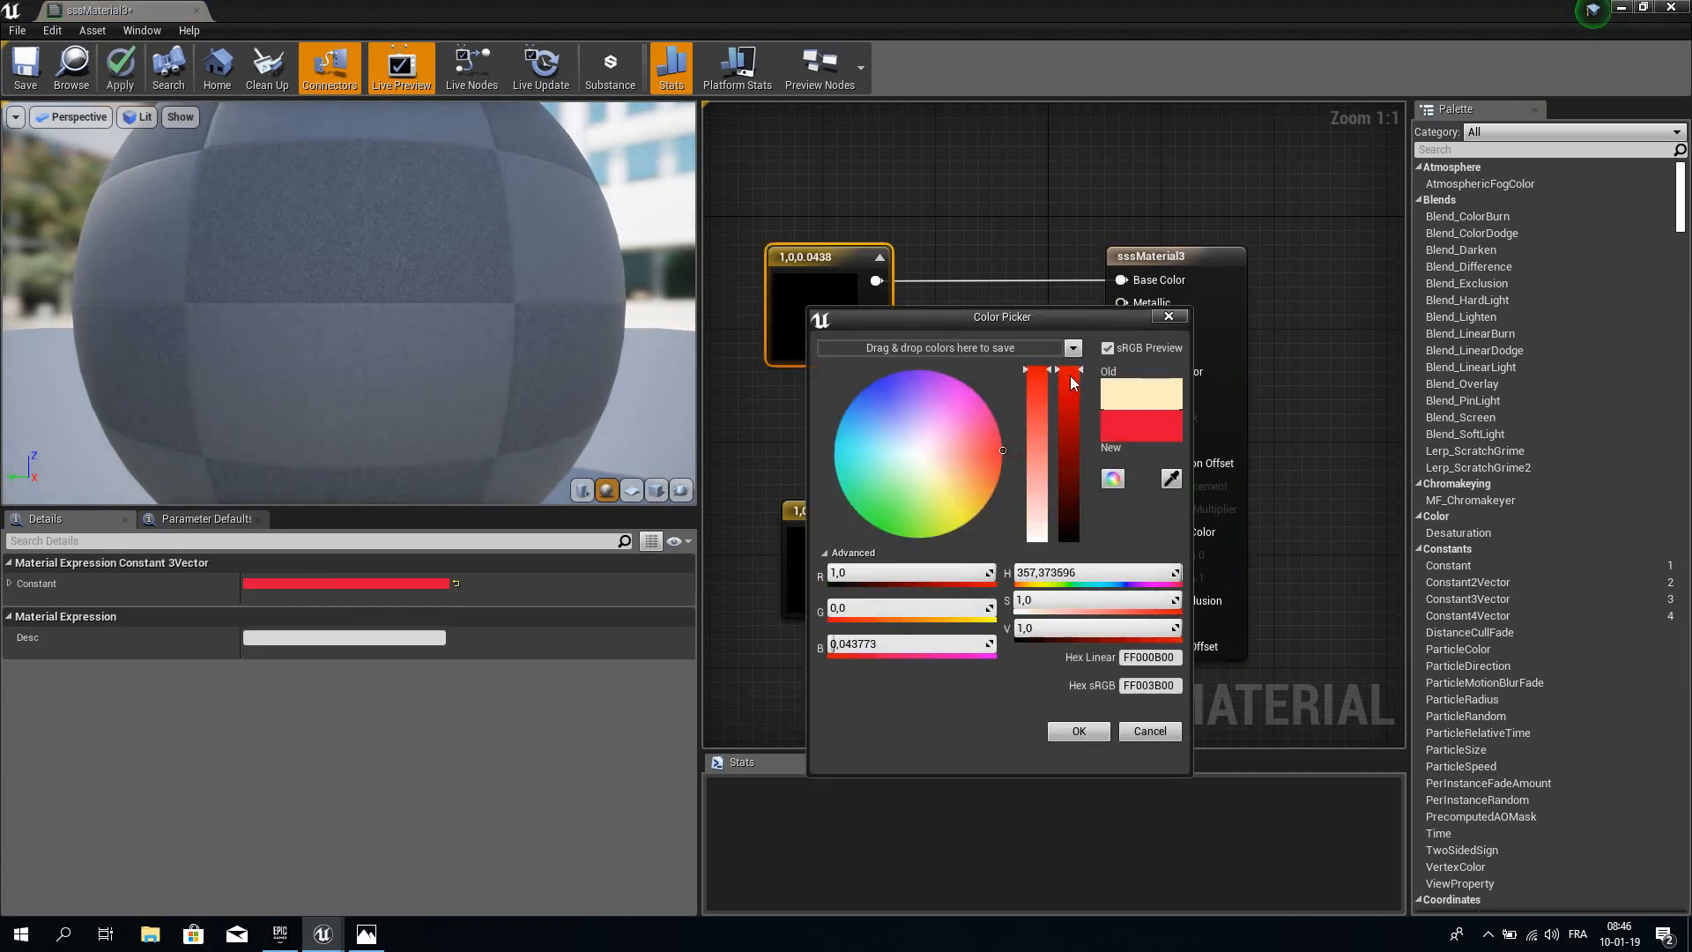
left_click(1077, 732)
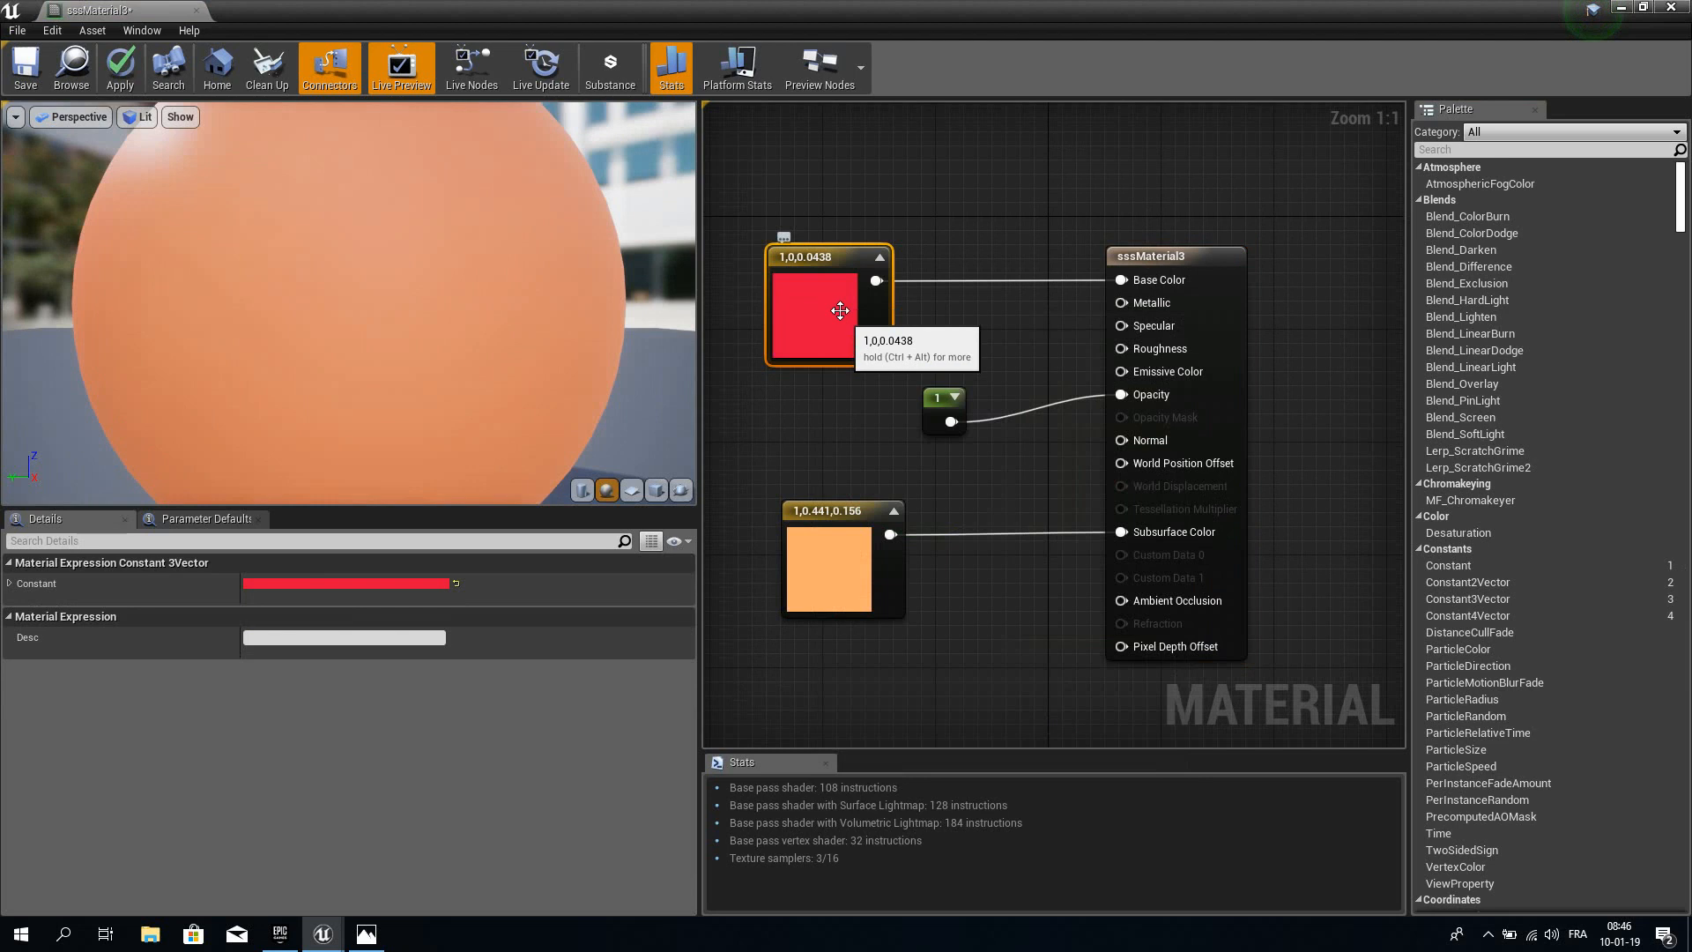
double_click(863, 561)
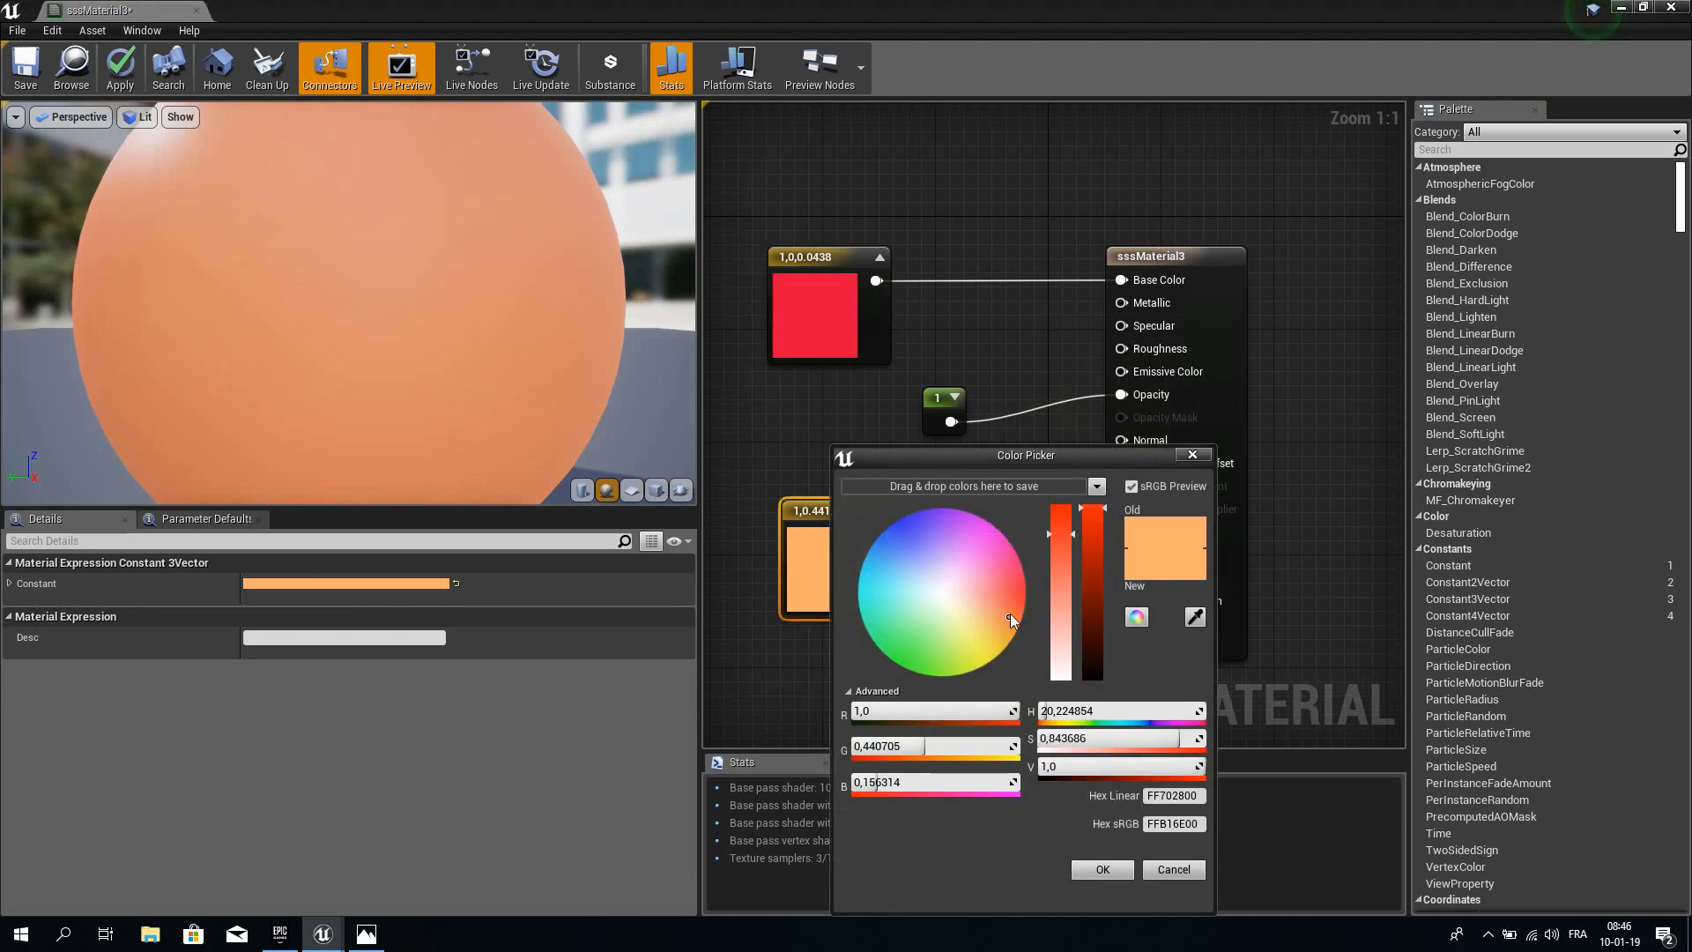
left_click_drag(1010, 614, 879, 515)
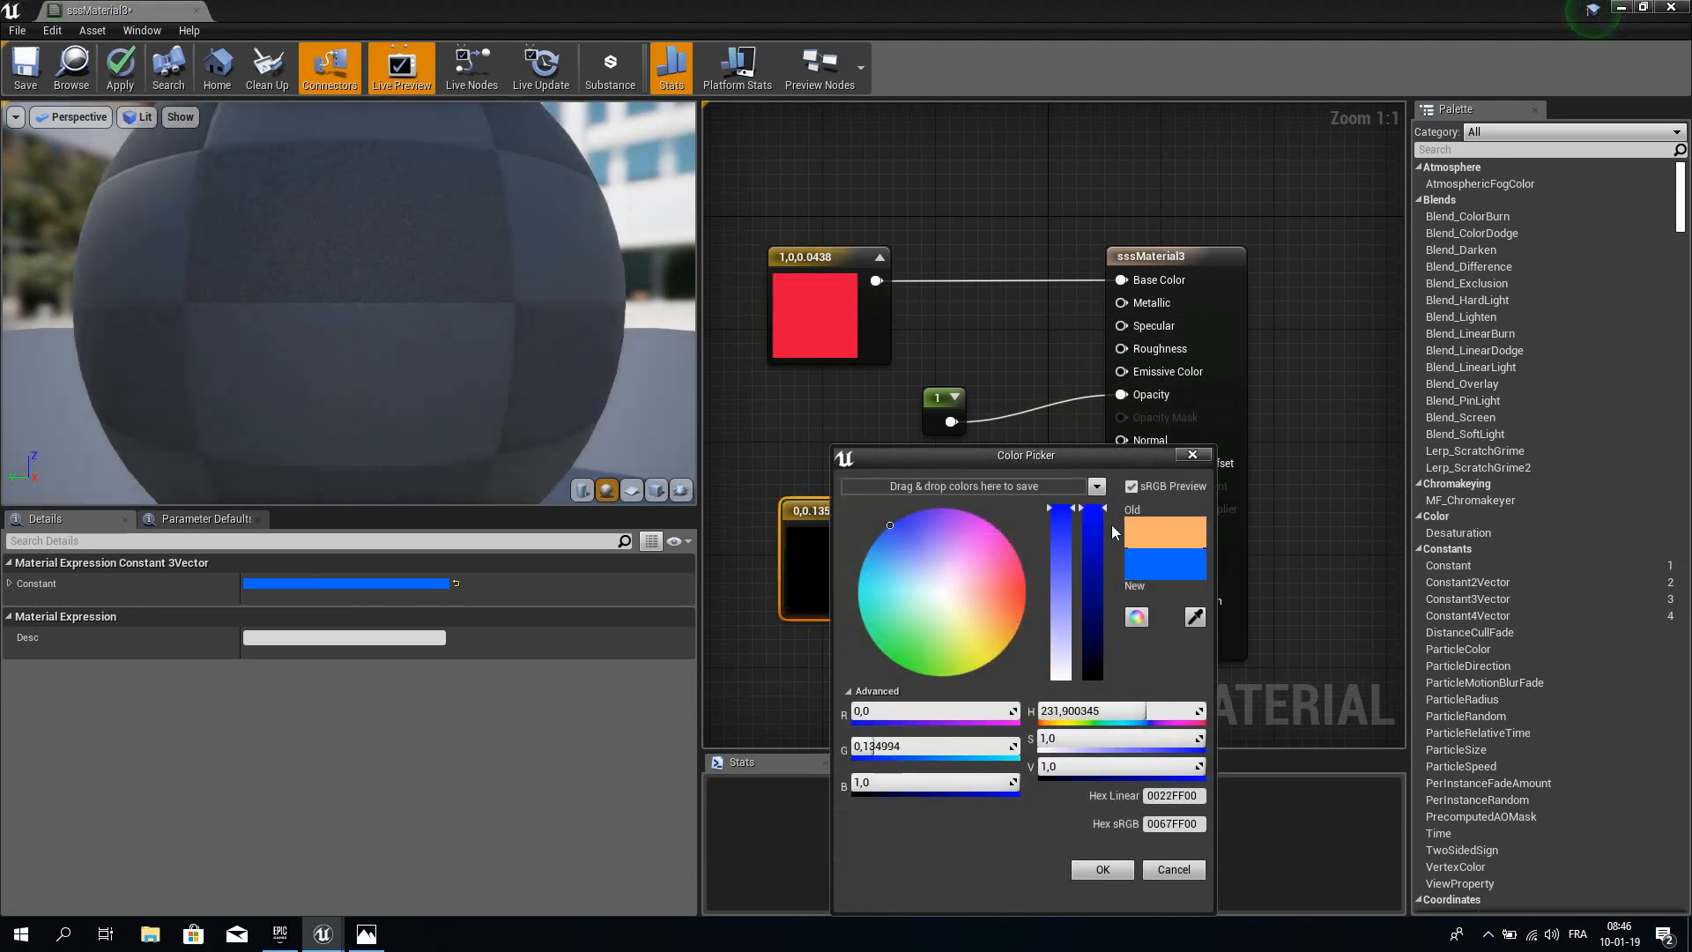
left_click(1108, 871)
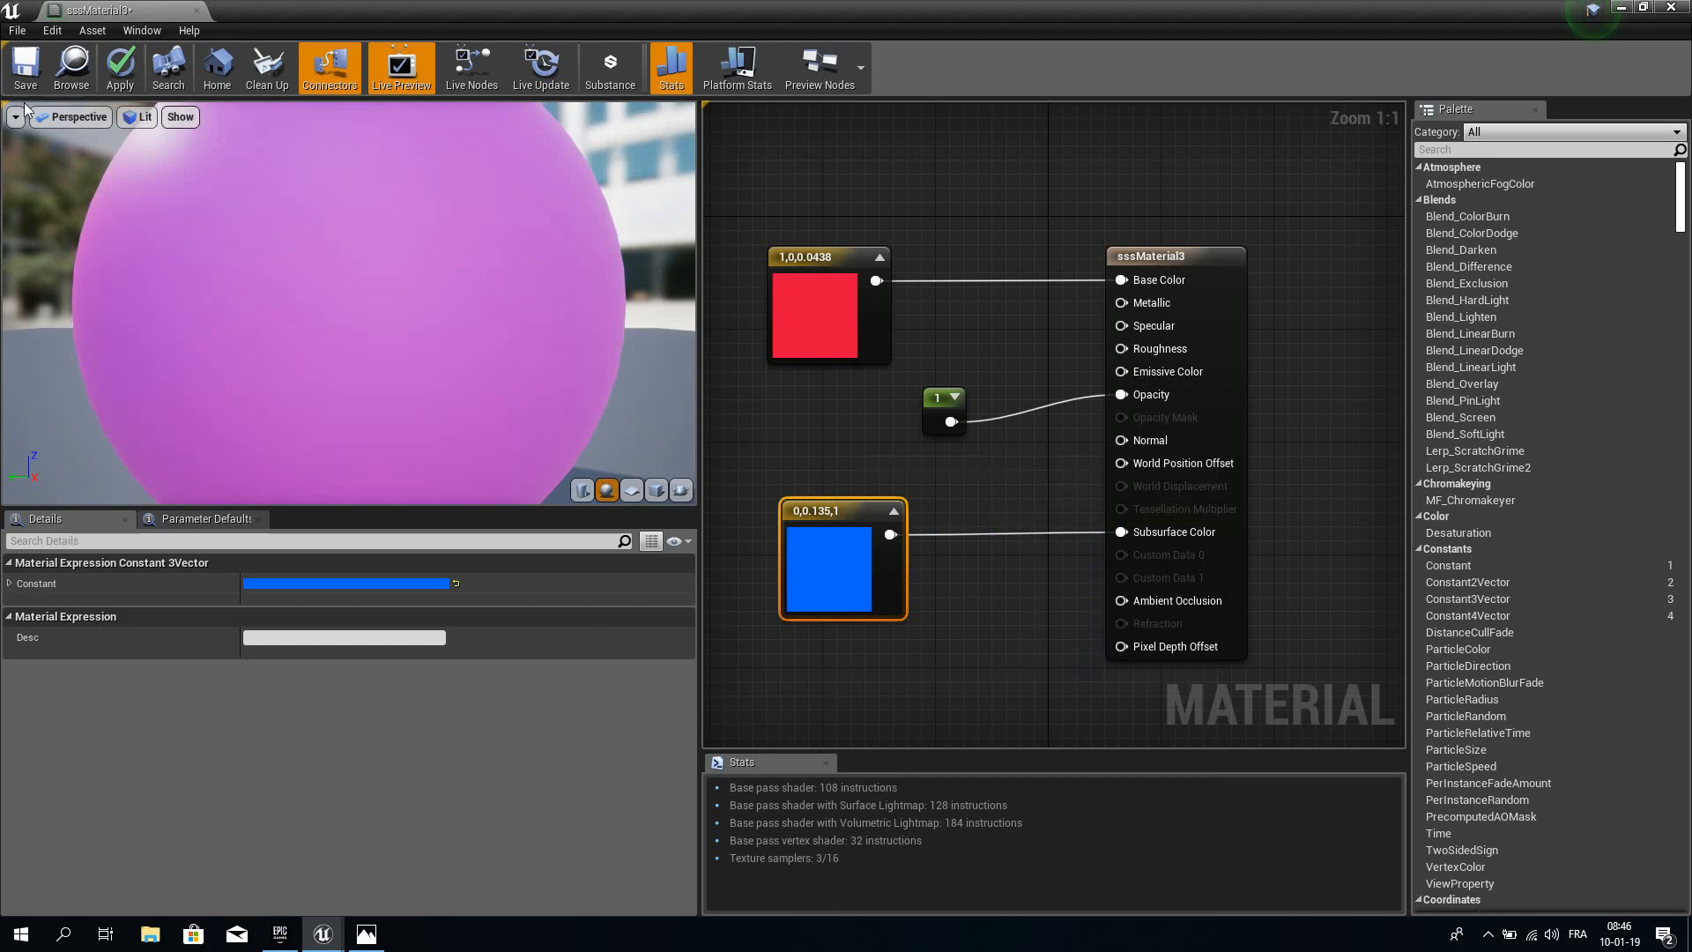
Save sssMaterial3, return to the level, and apply the material to the remaining dark wall panel.
left_click(37, 73)
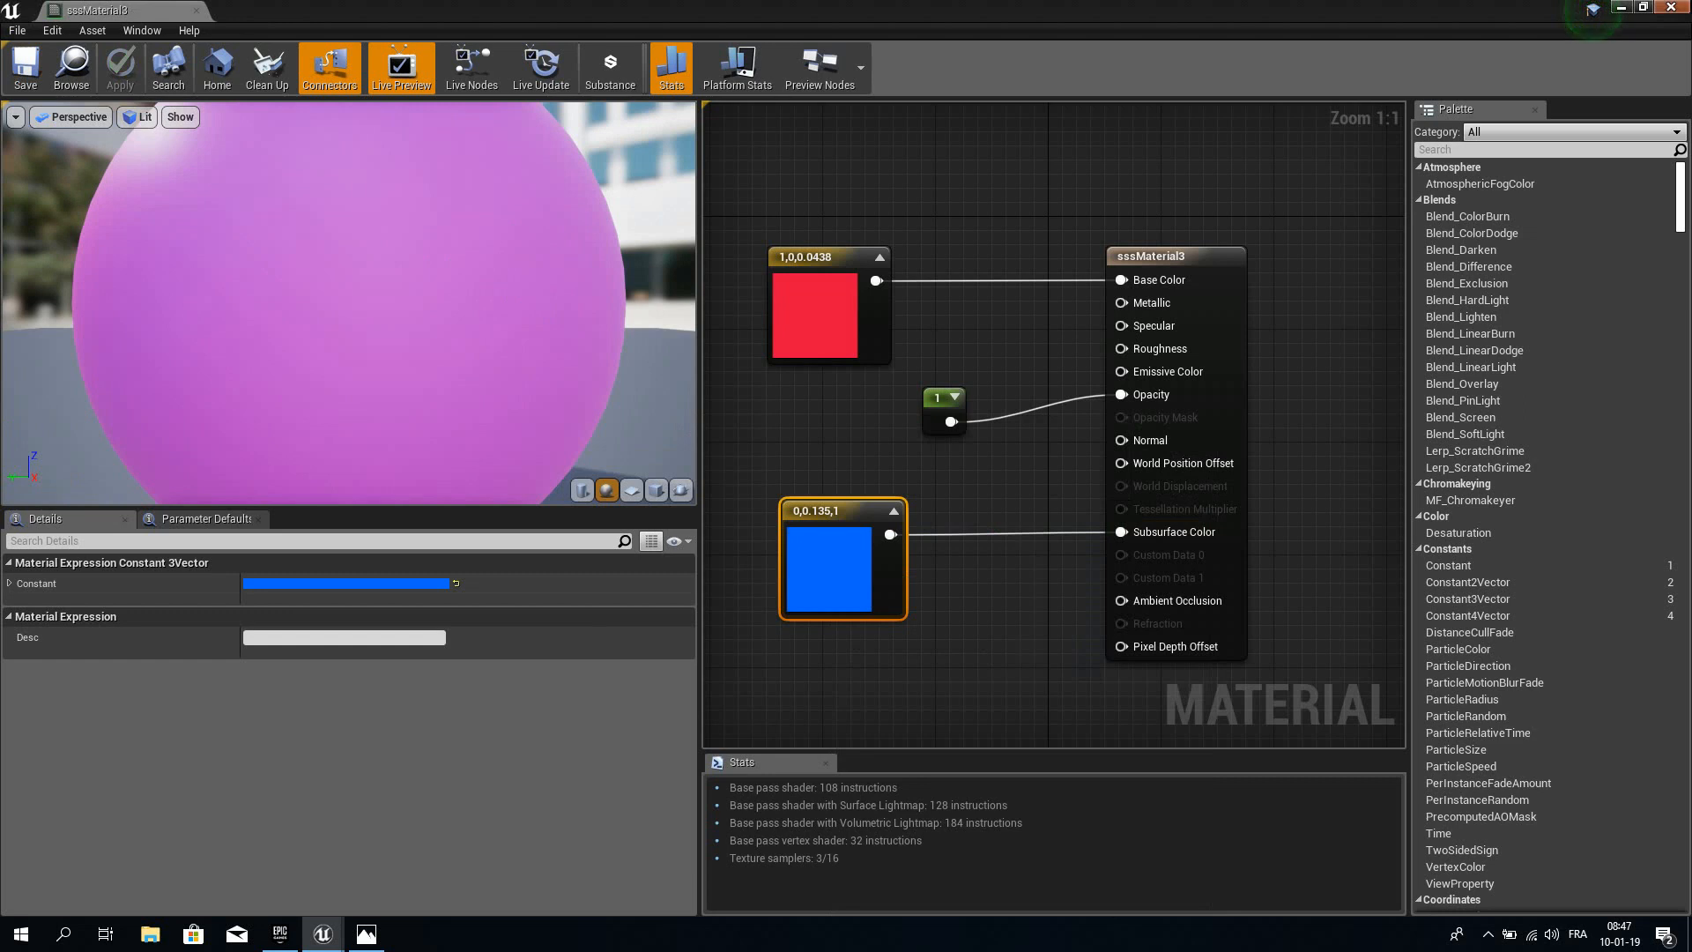
left_click(1671, 7)
left_click_drag(399, 812, 1000, 389)
scroll(999, 388, "up", 3)
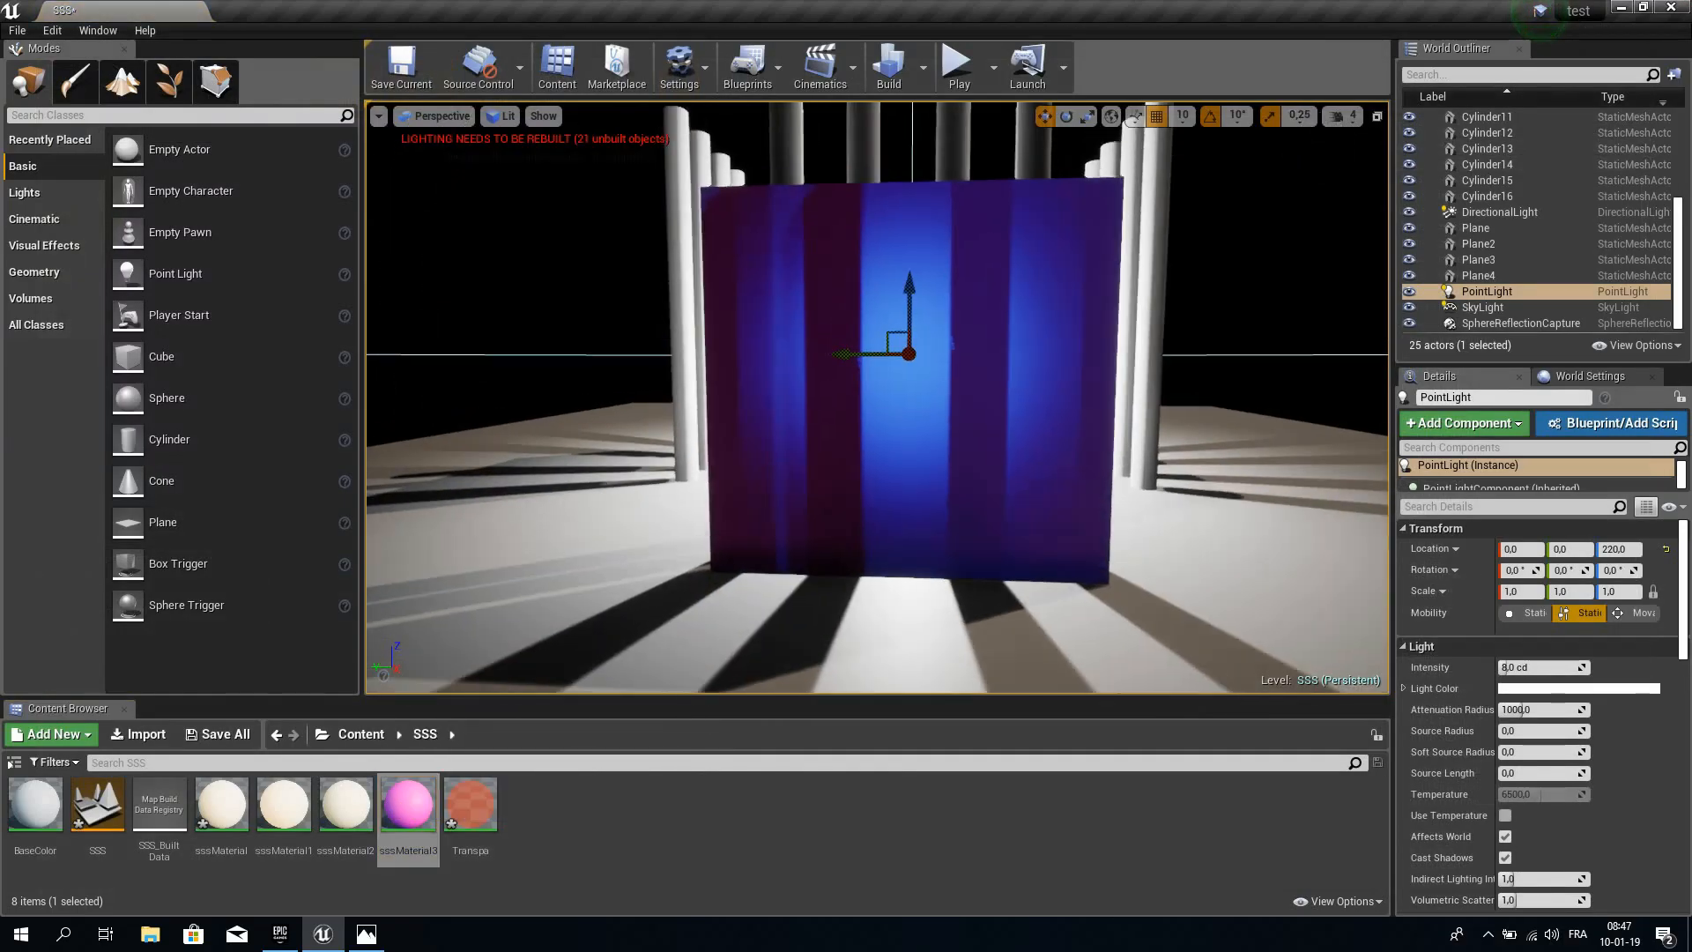
mouse_move(999, 388)
right_mouse_down()
mouse_move(1084, 383)
mouse_move(1049, 361)
mouse_move(993, 377)
right_mouse_up()
Reopen sssMaterial3 beside the level to compare its colors with the lit panel, close it, and inspect the panel's surroundings.
double_click(401, 807)
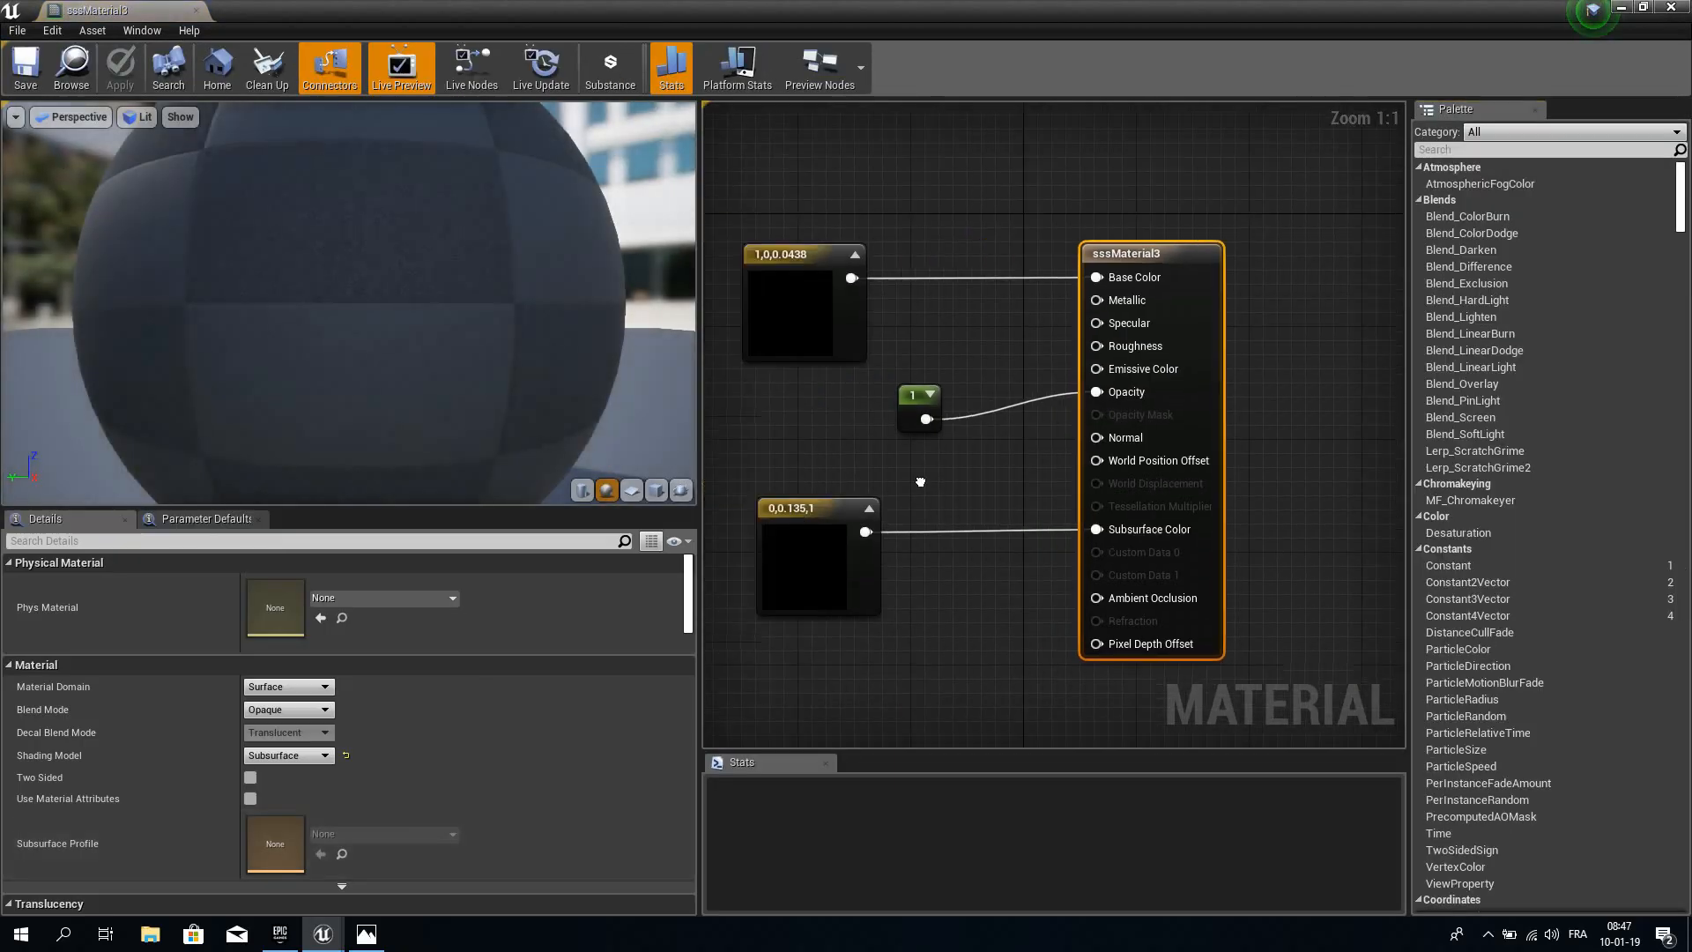
right_click_drag(920, 482, 978, 473)
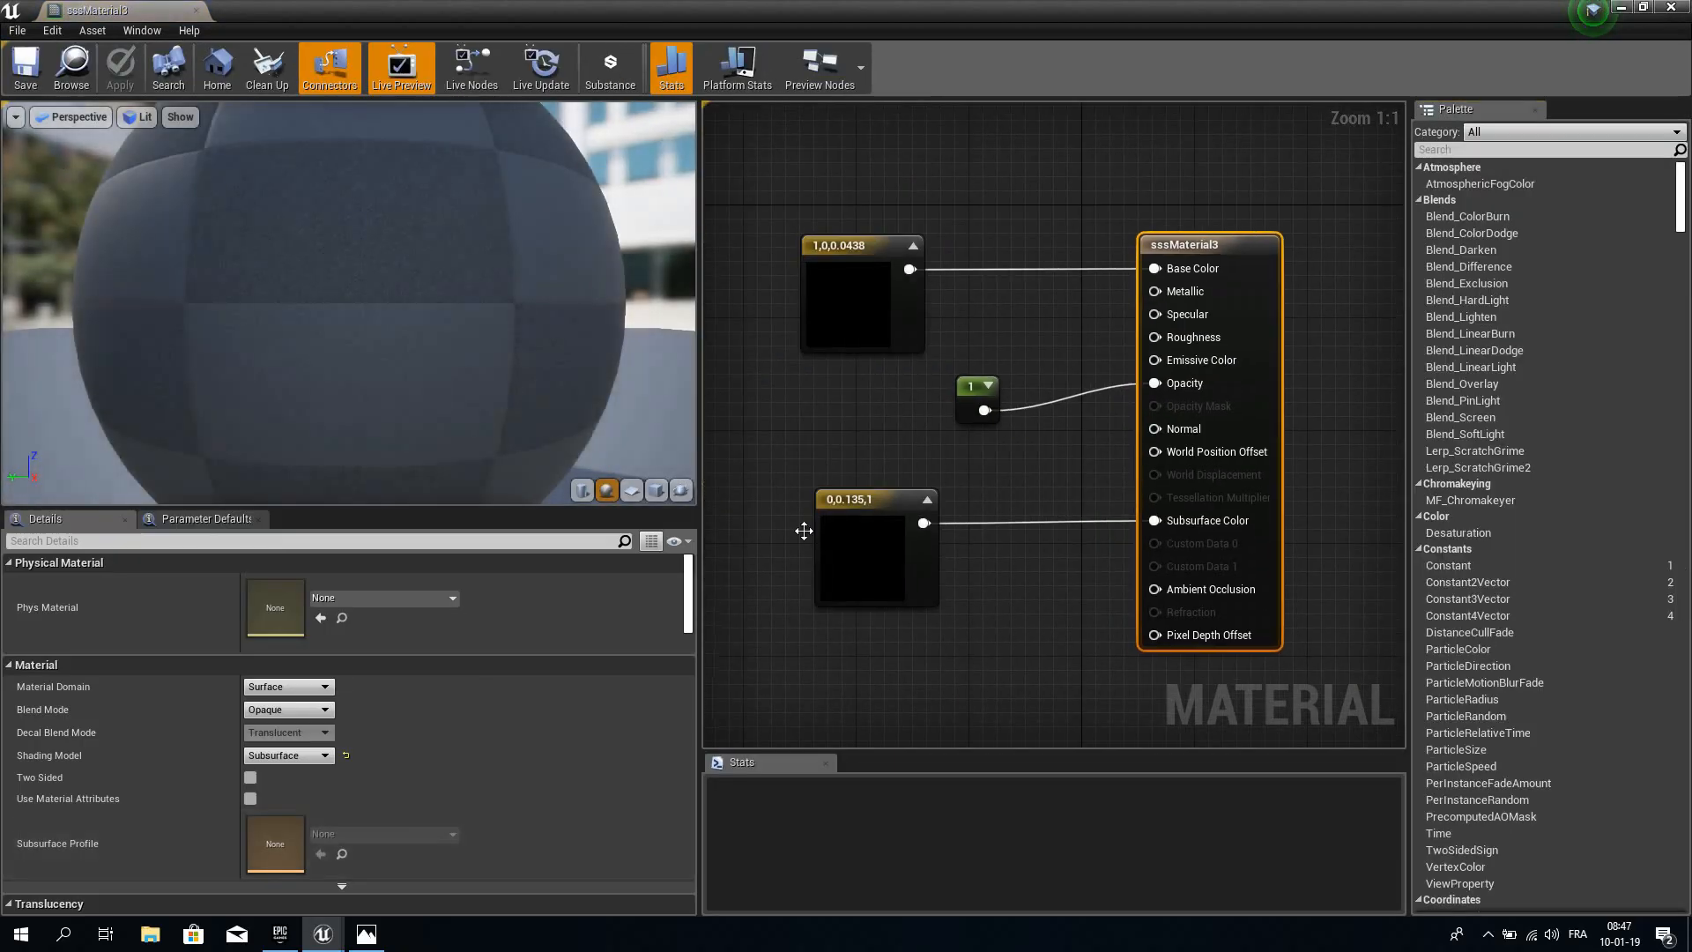
left_click_drag(996, 13, 399, 171)
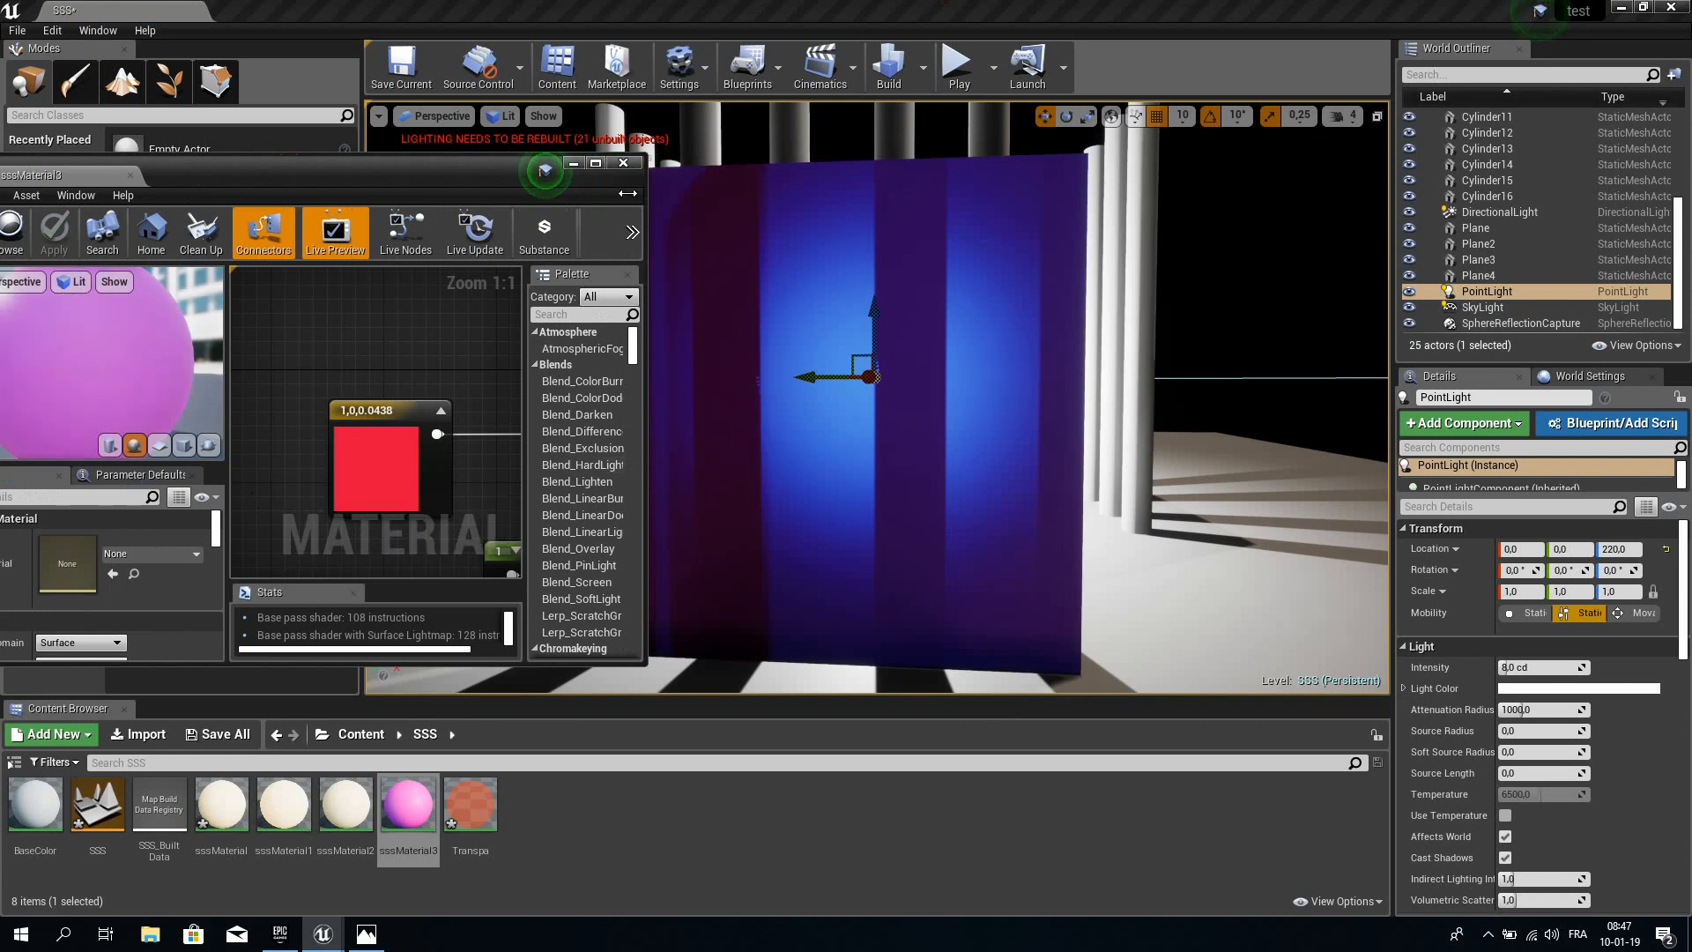
left_click(624, 163)
right_click_drag(988, 355, 704, 684)
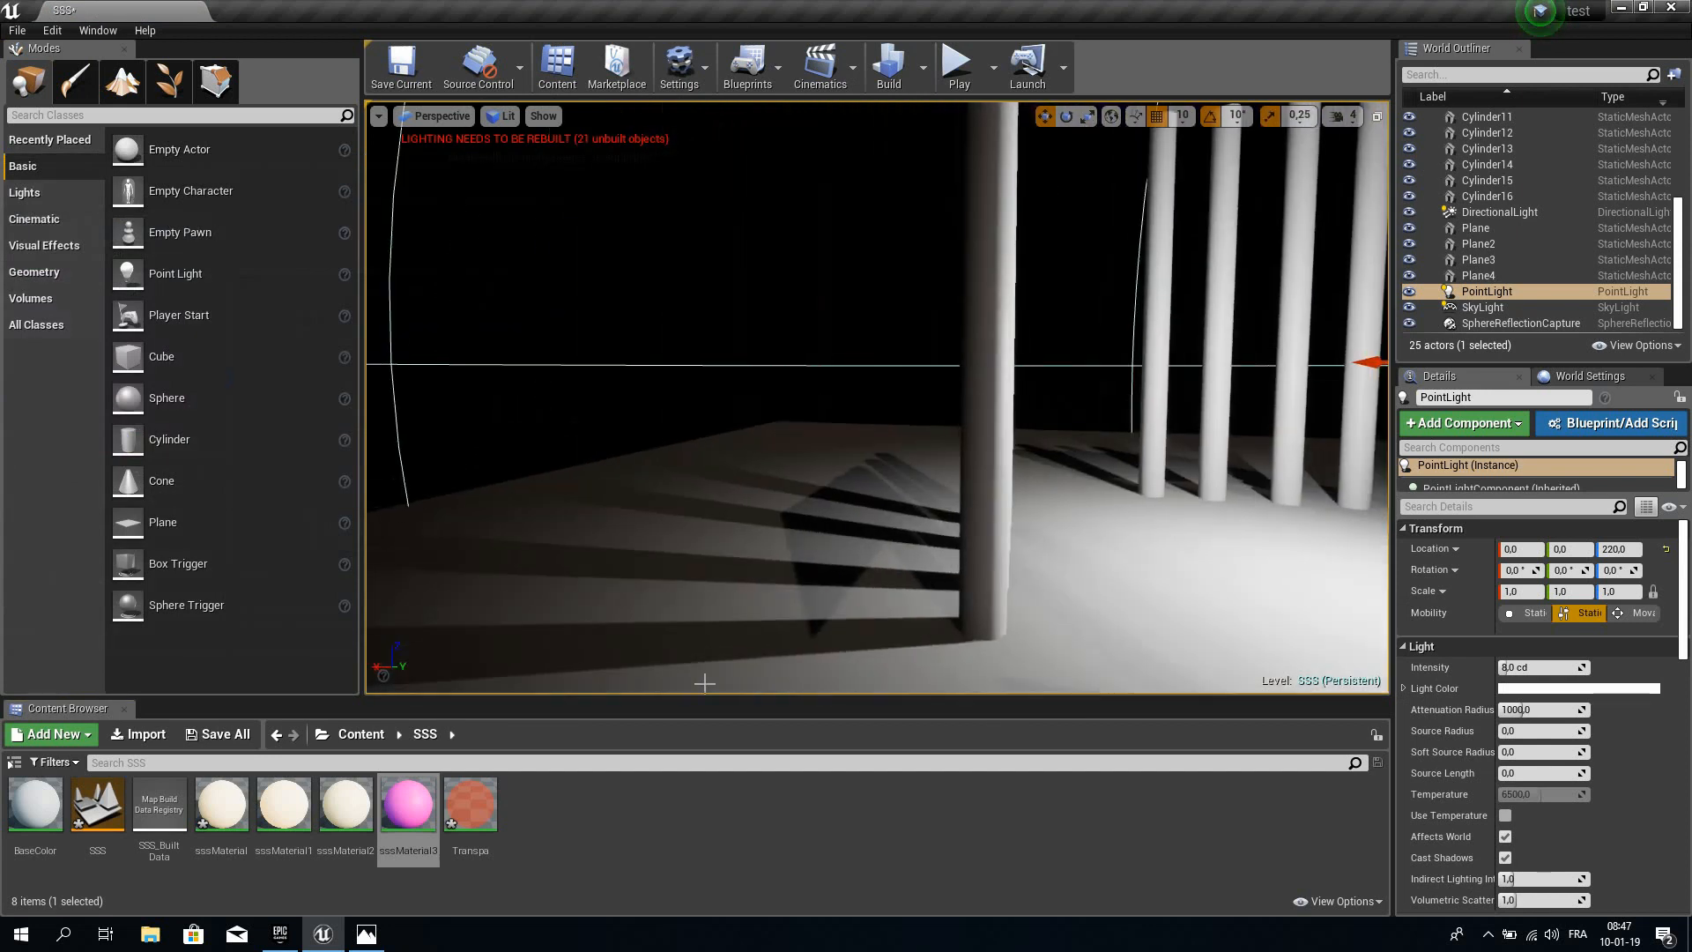
Enable Two Sided on sssMaterial3, save the material, and return to the level.
double_click(408, 804)
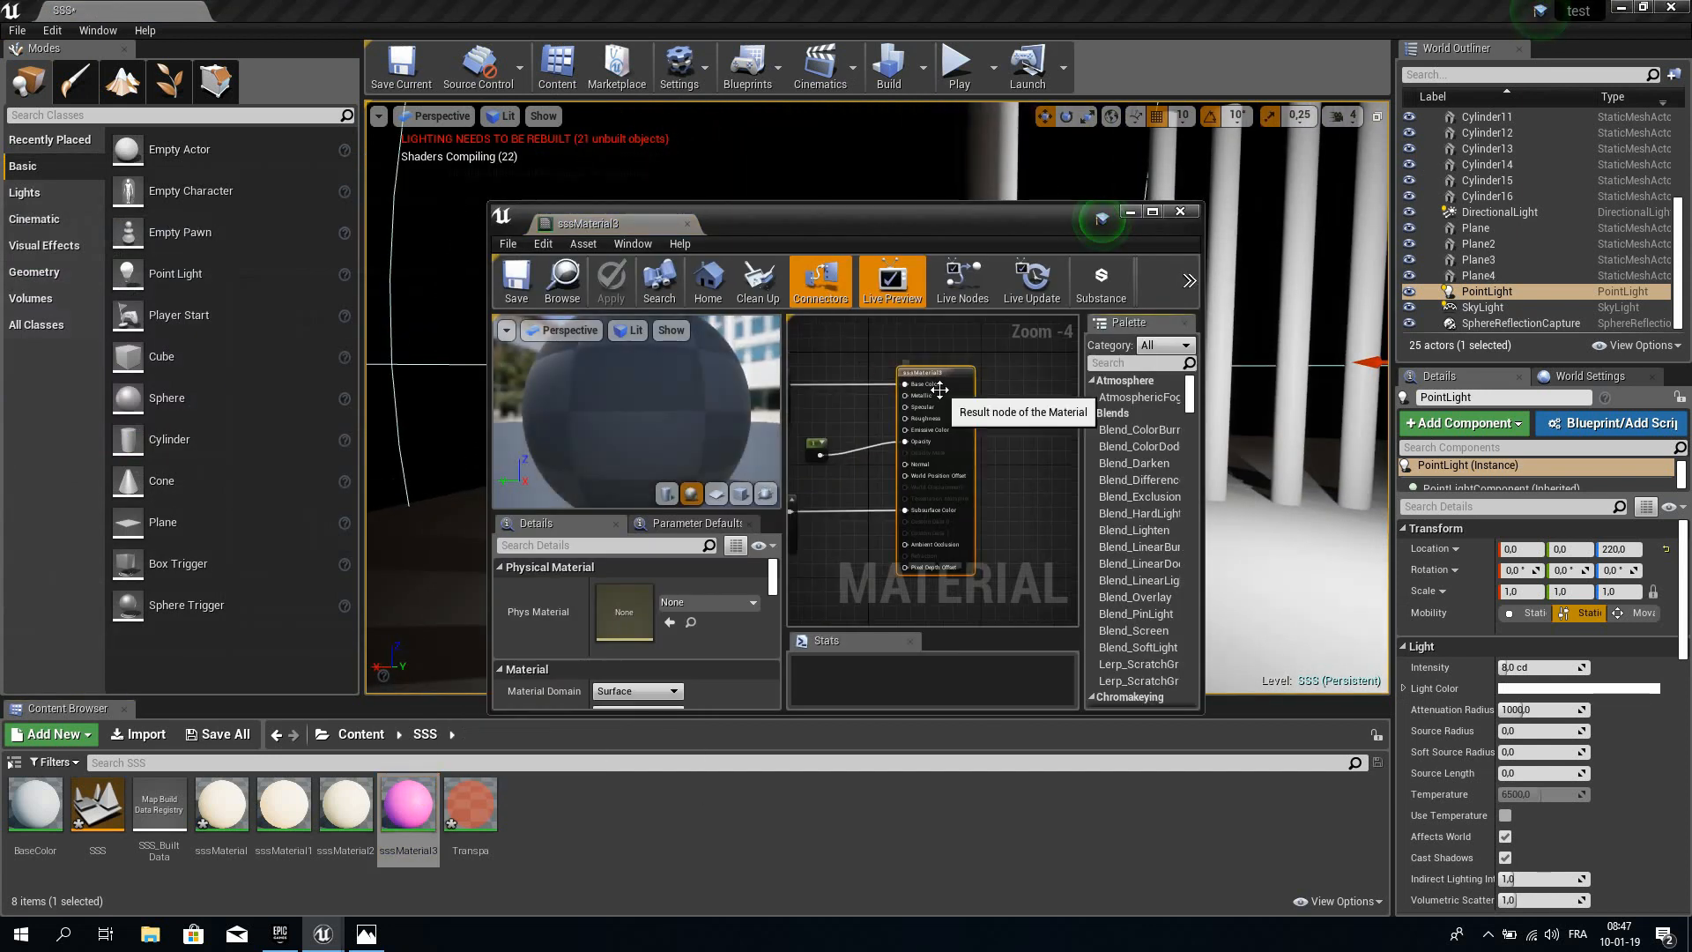
double_click(906, 217)
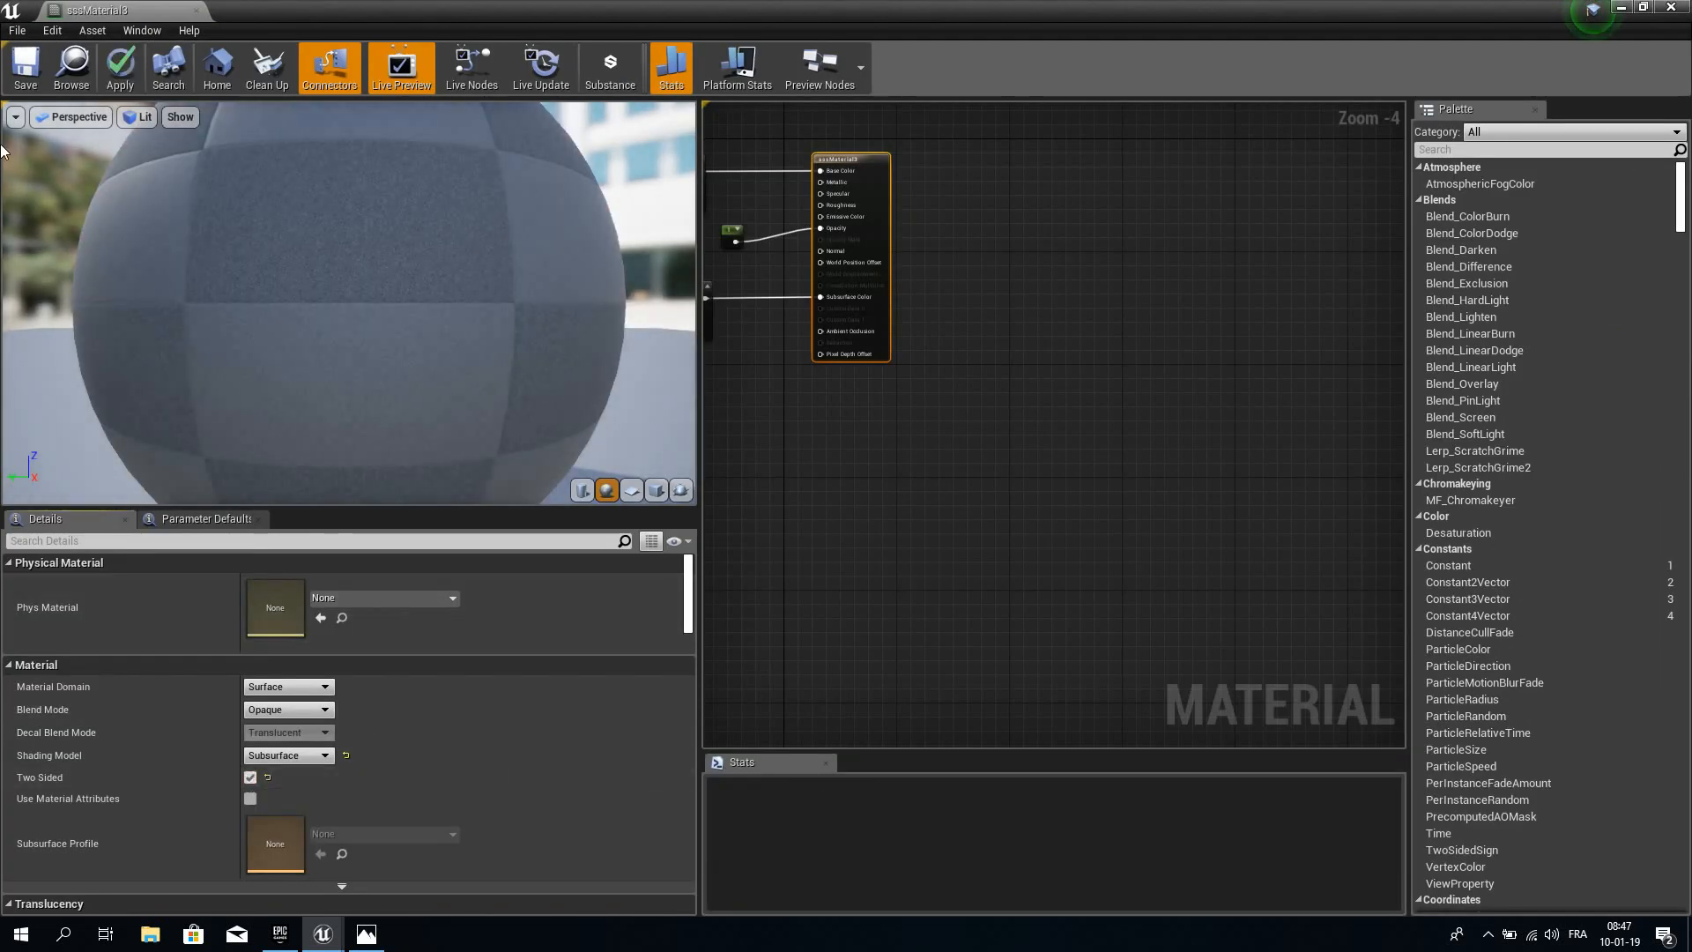
left_click(25, 70)
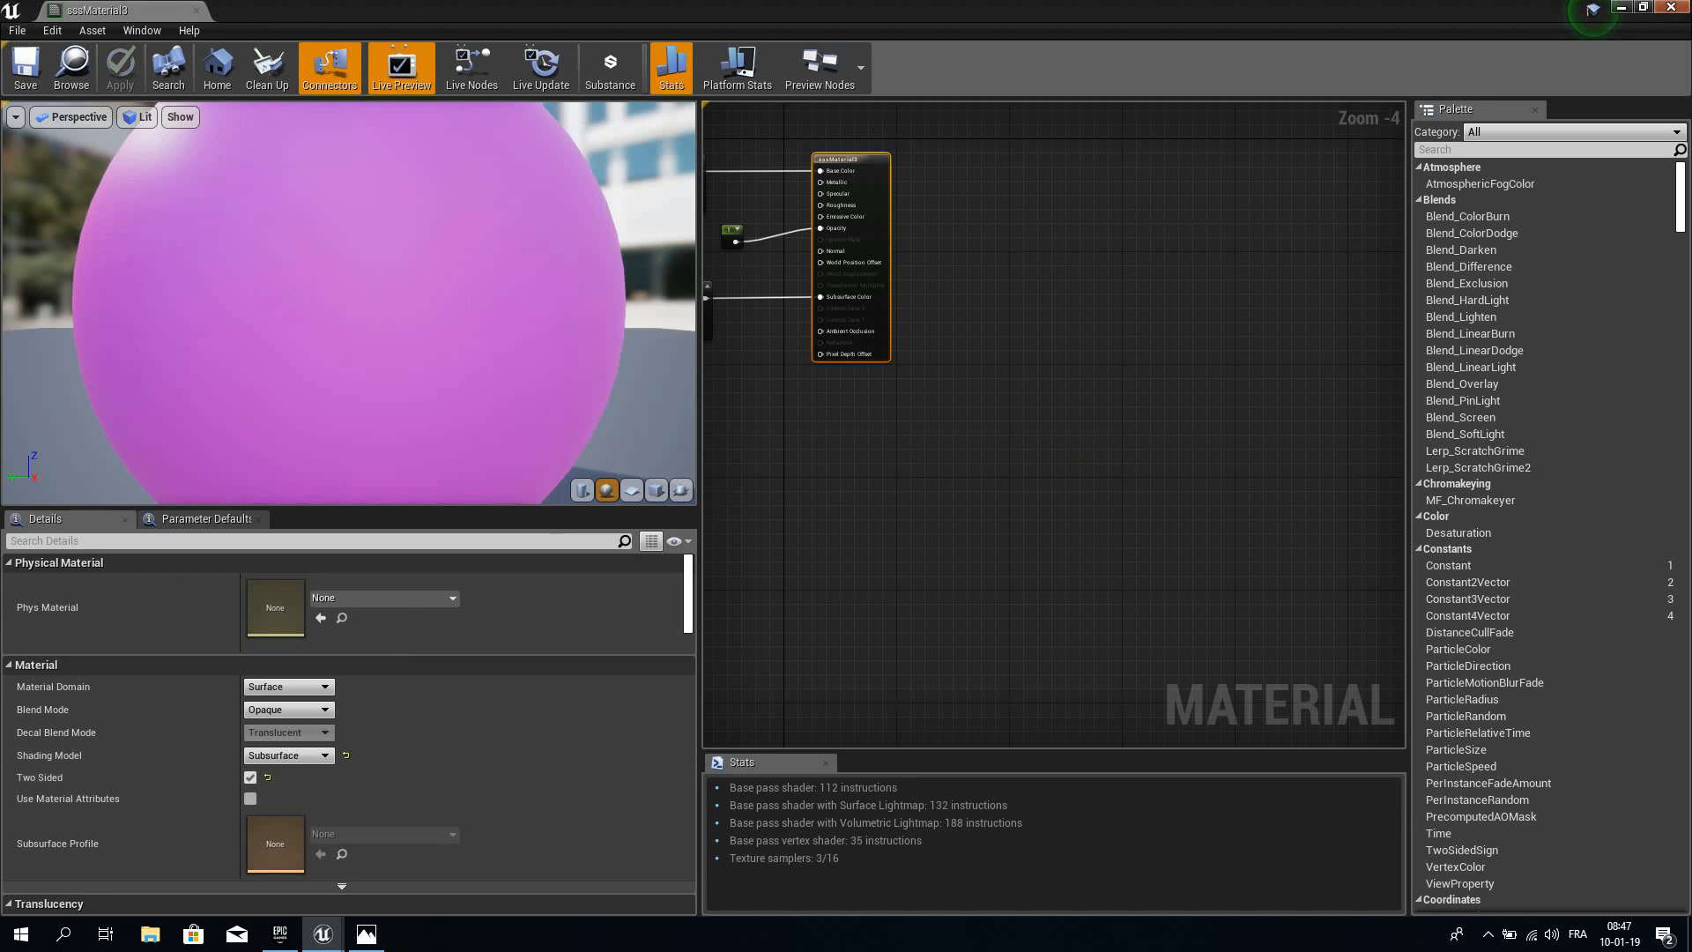
left_click(1683, 12)
right_click_drag(1133, 384, 1157, 438)
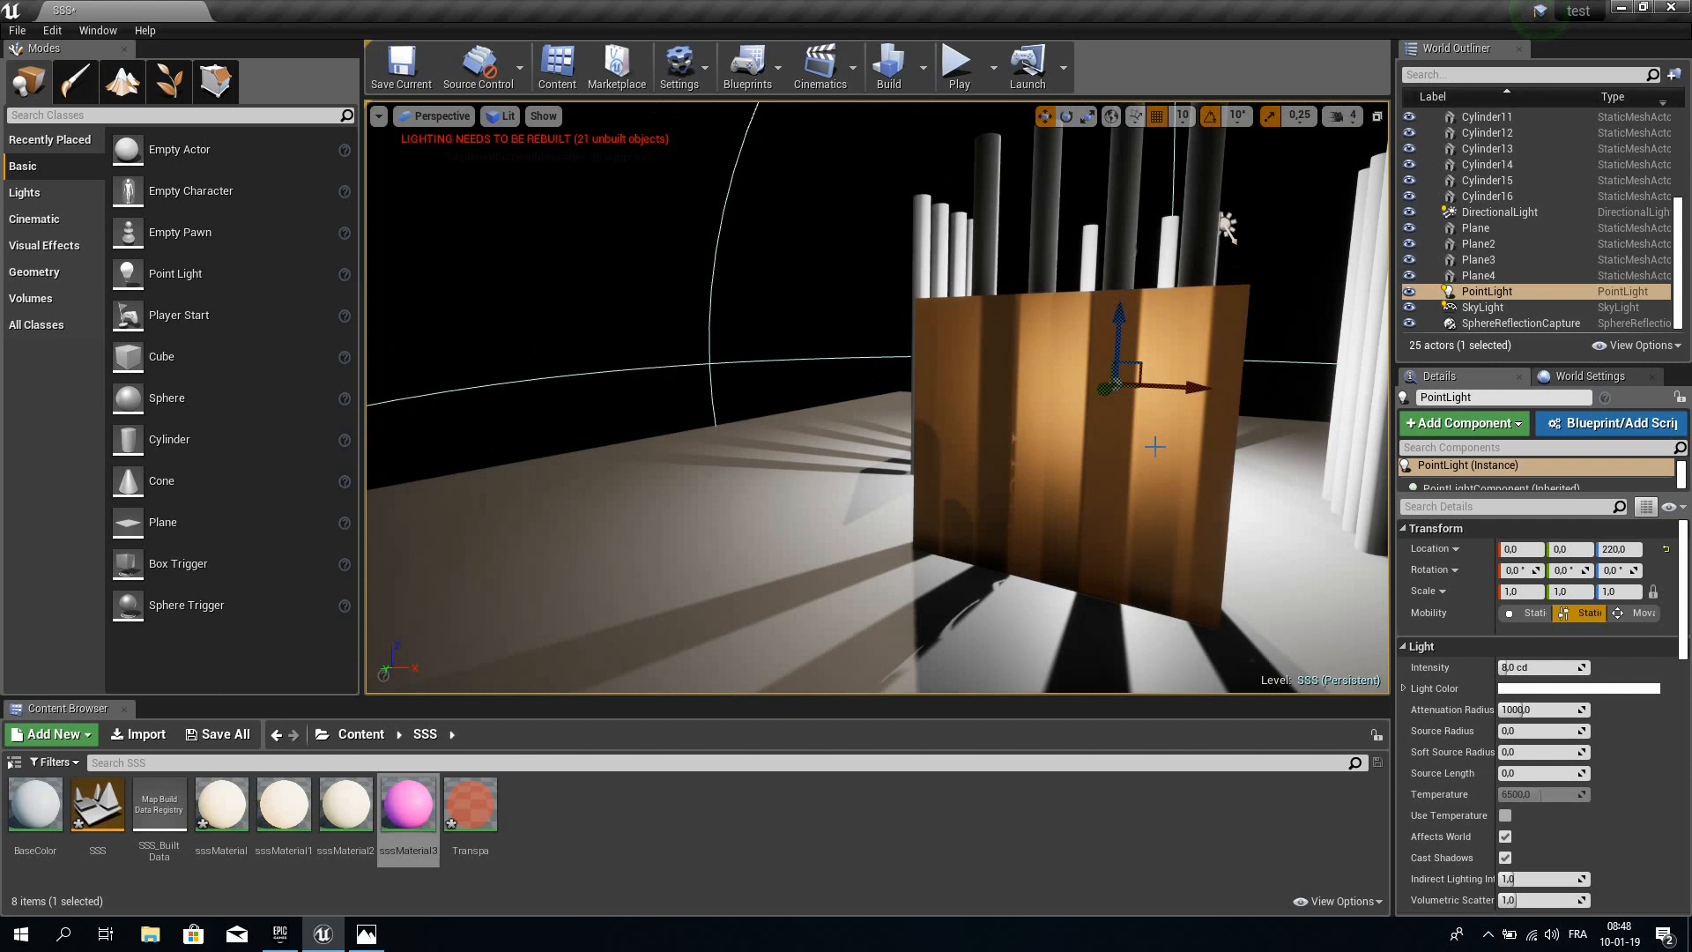
Examine the SSS.jpg hand photo as a scattering reference, close it, and compare the lit panels in the level.
left_click(365, 933)
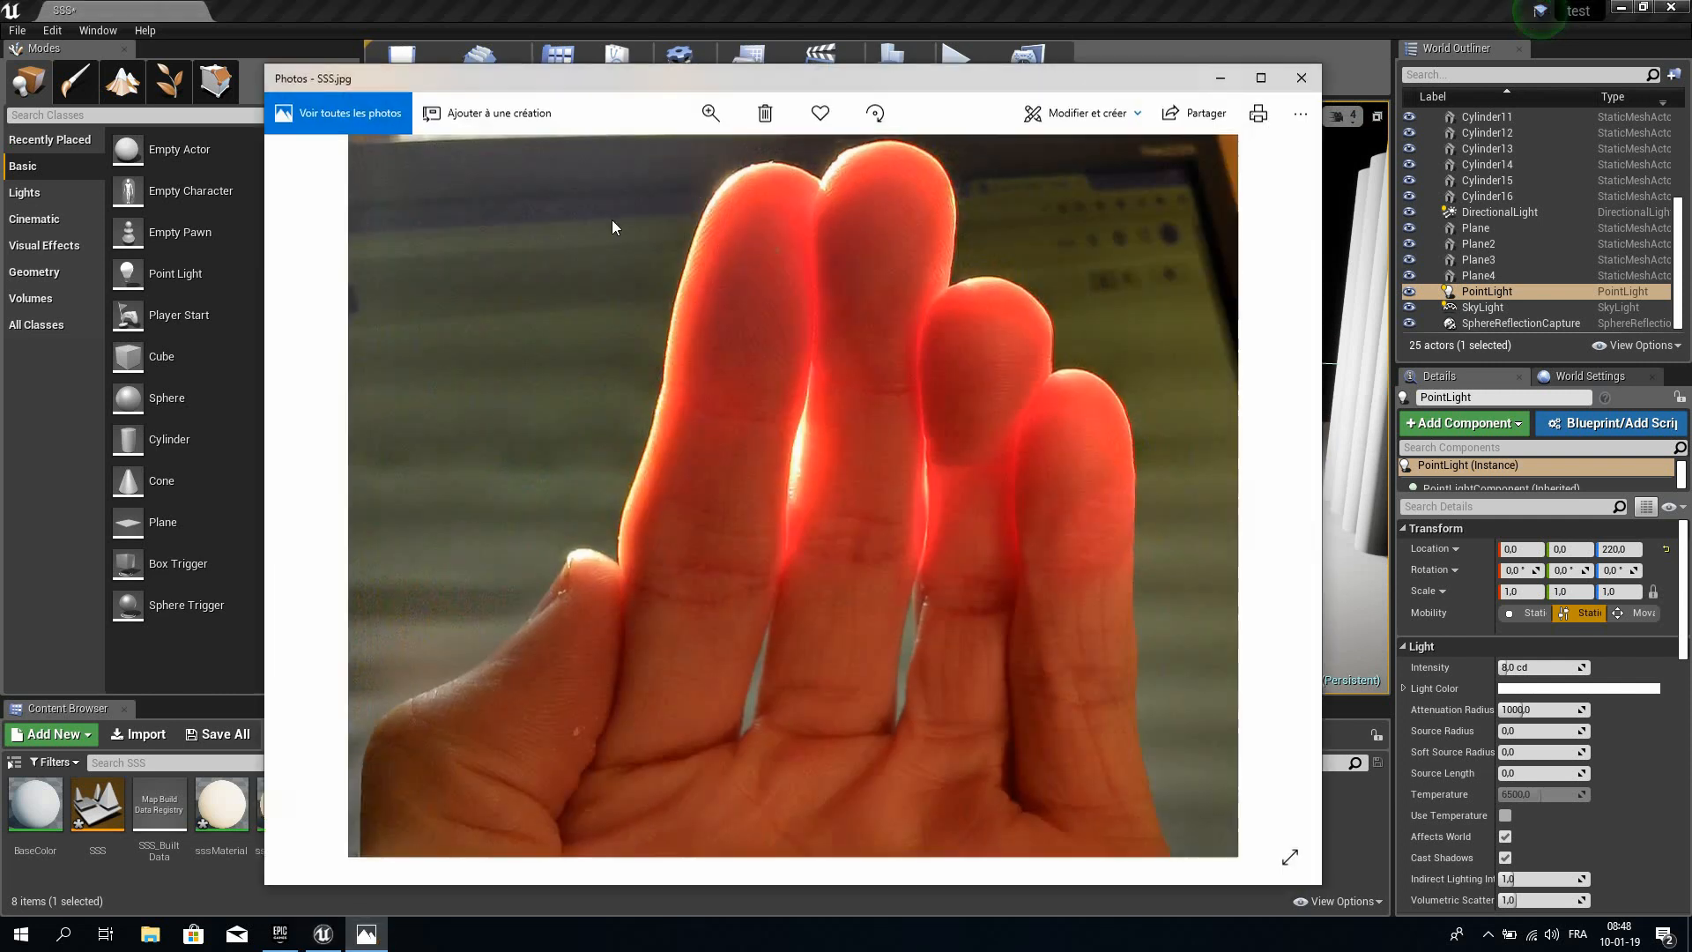
left_click_drag(769, 83, 605, 80)
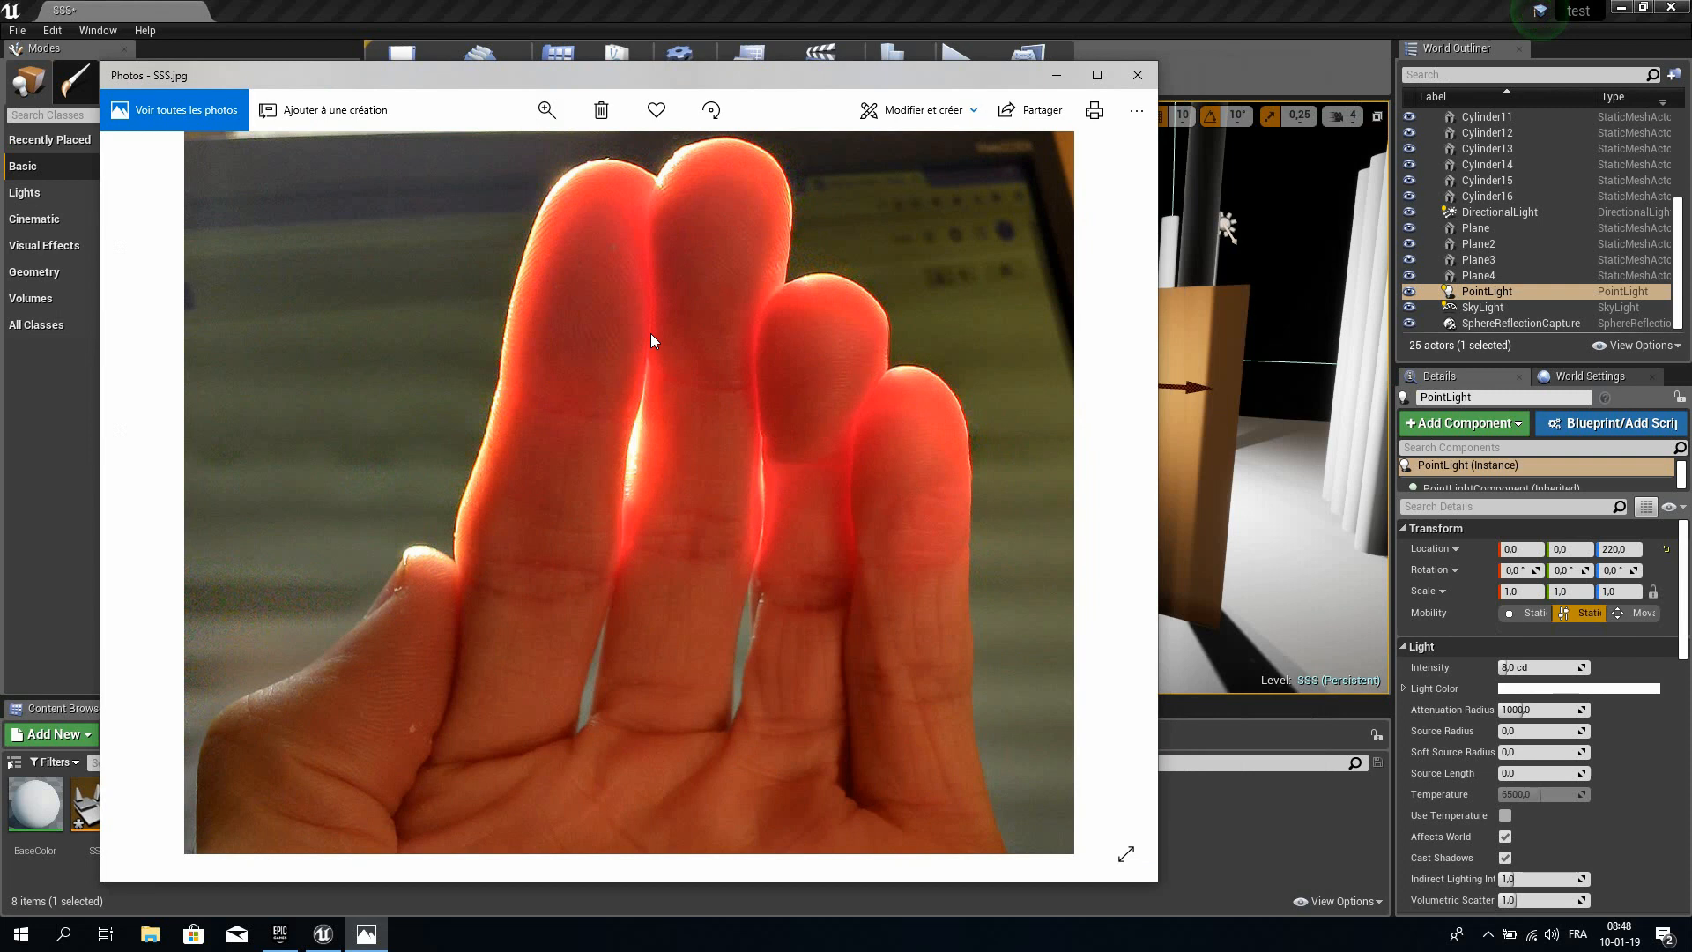
left_click(1141, 82)
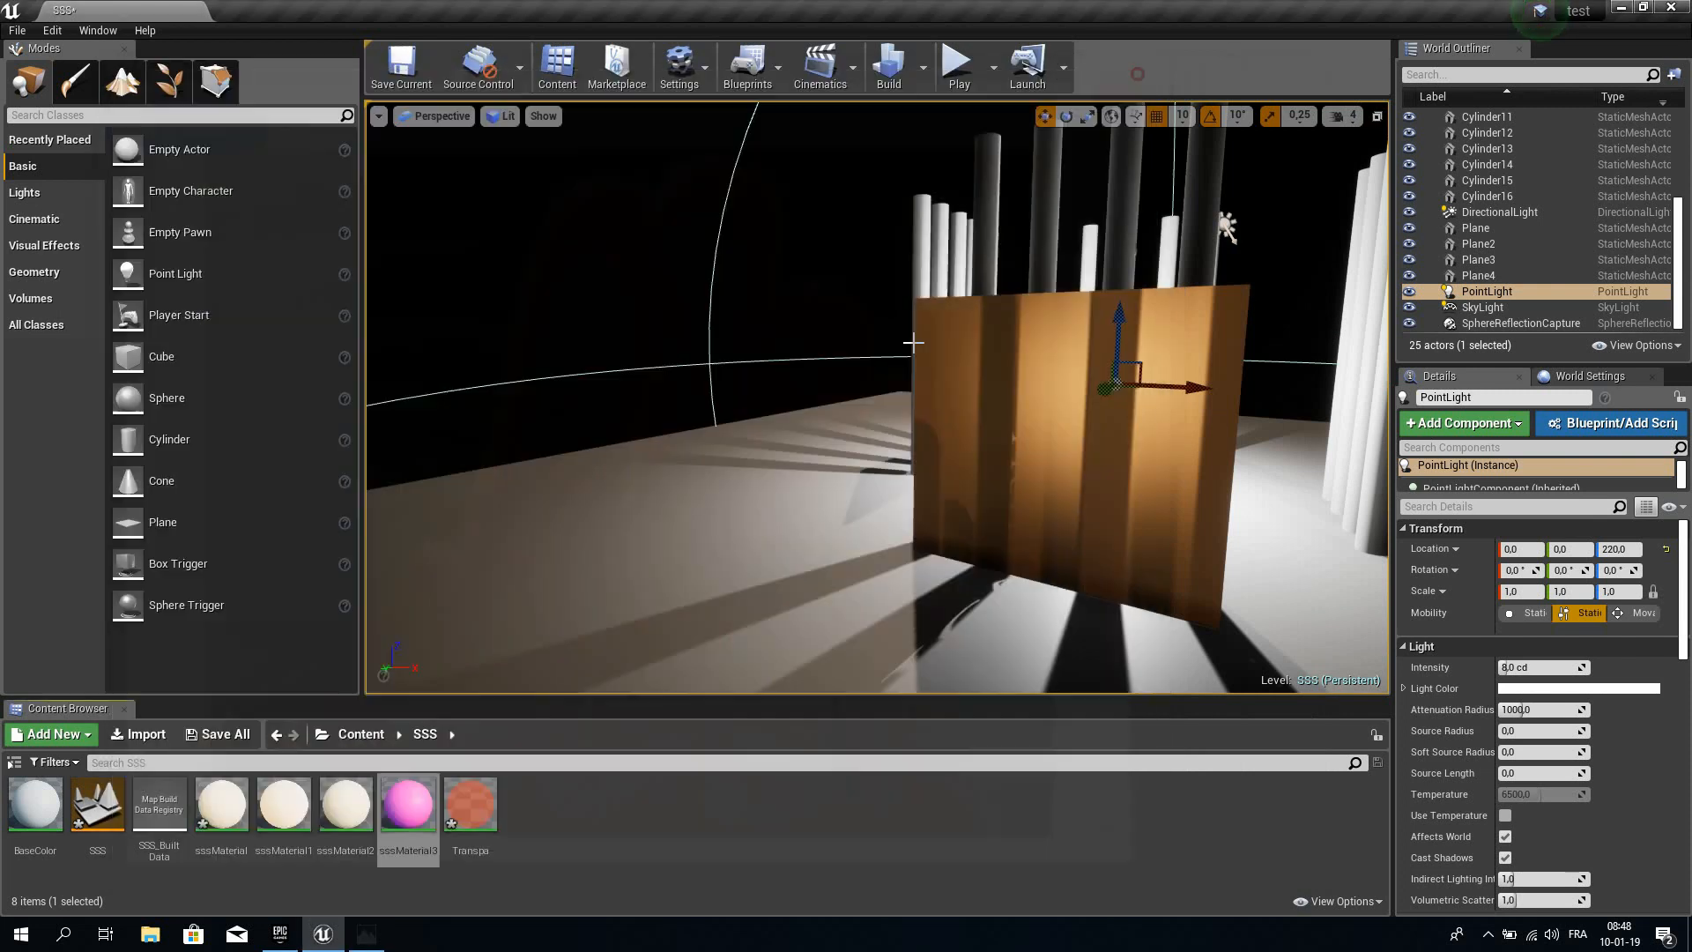
right_click_drag(913, 344, 925, 389)
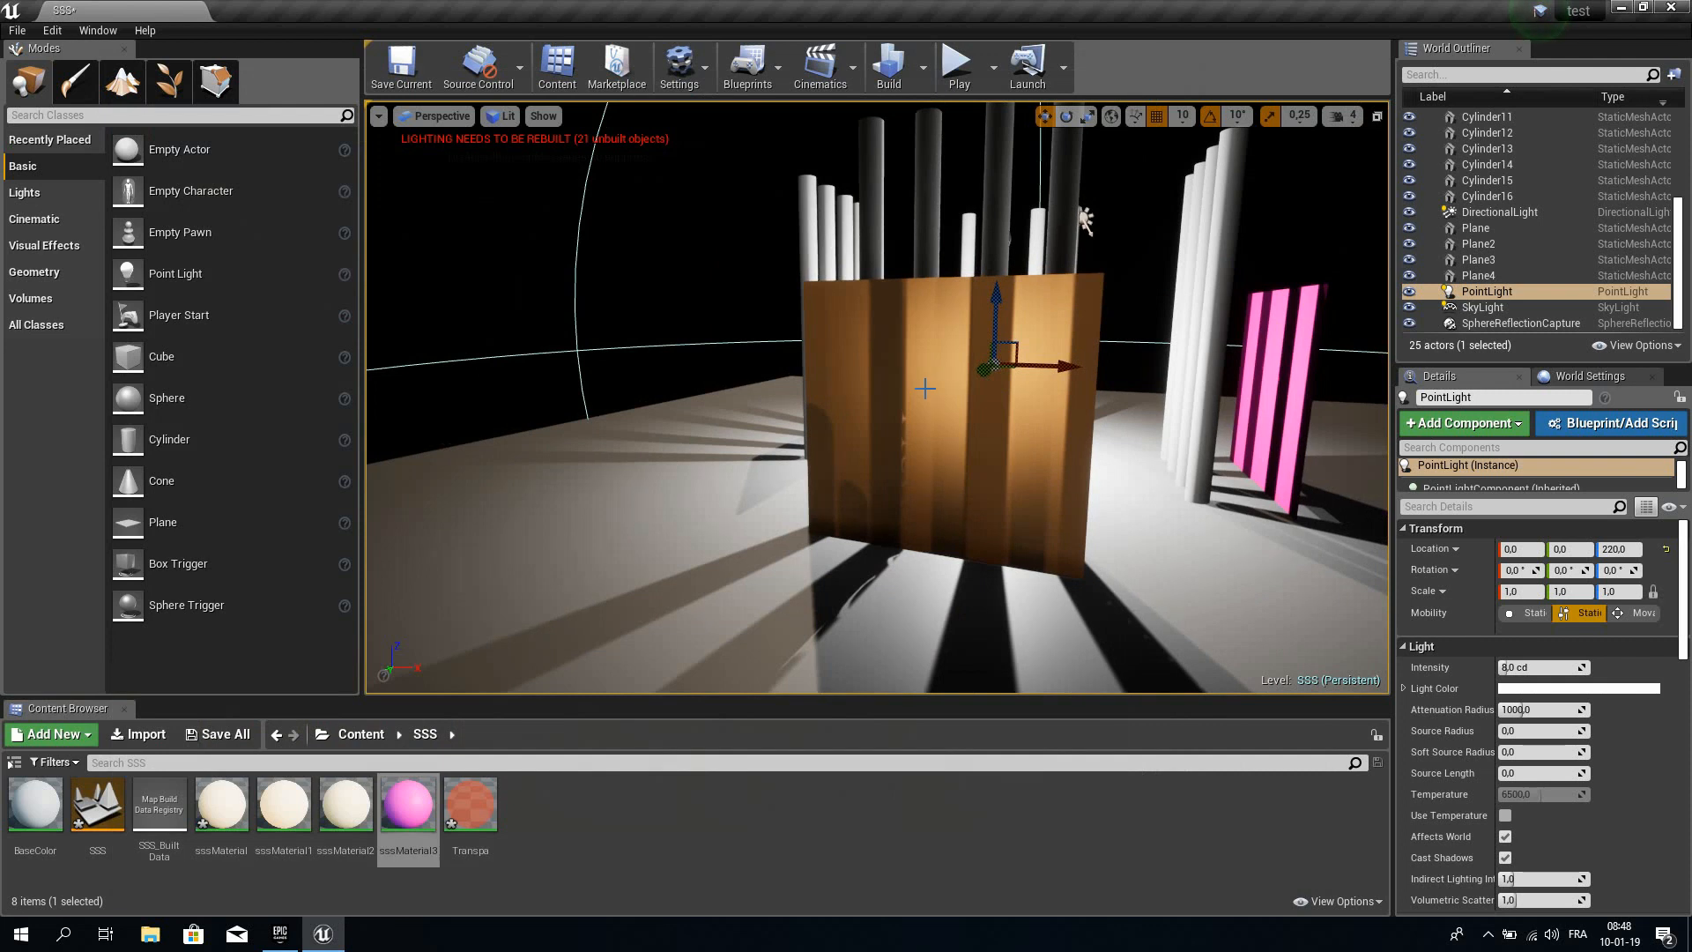
right_click_drag(994, 376, 1304, 381)
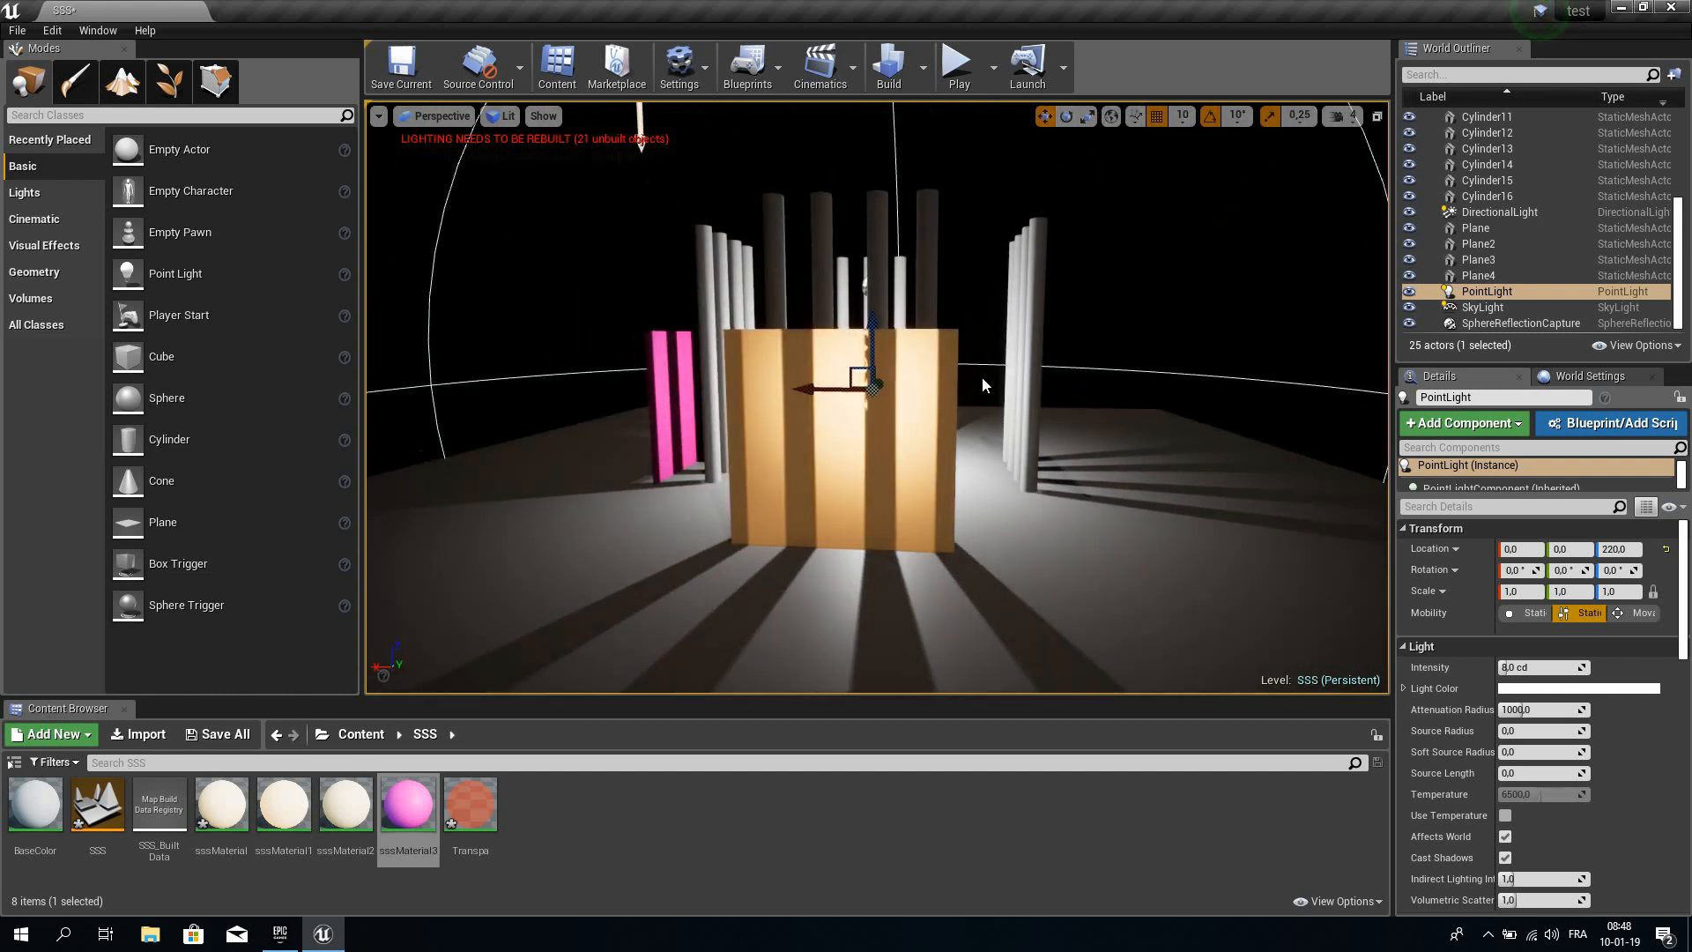